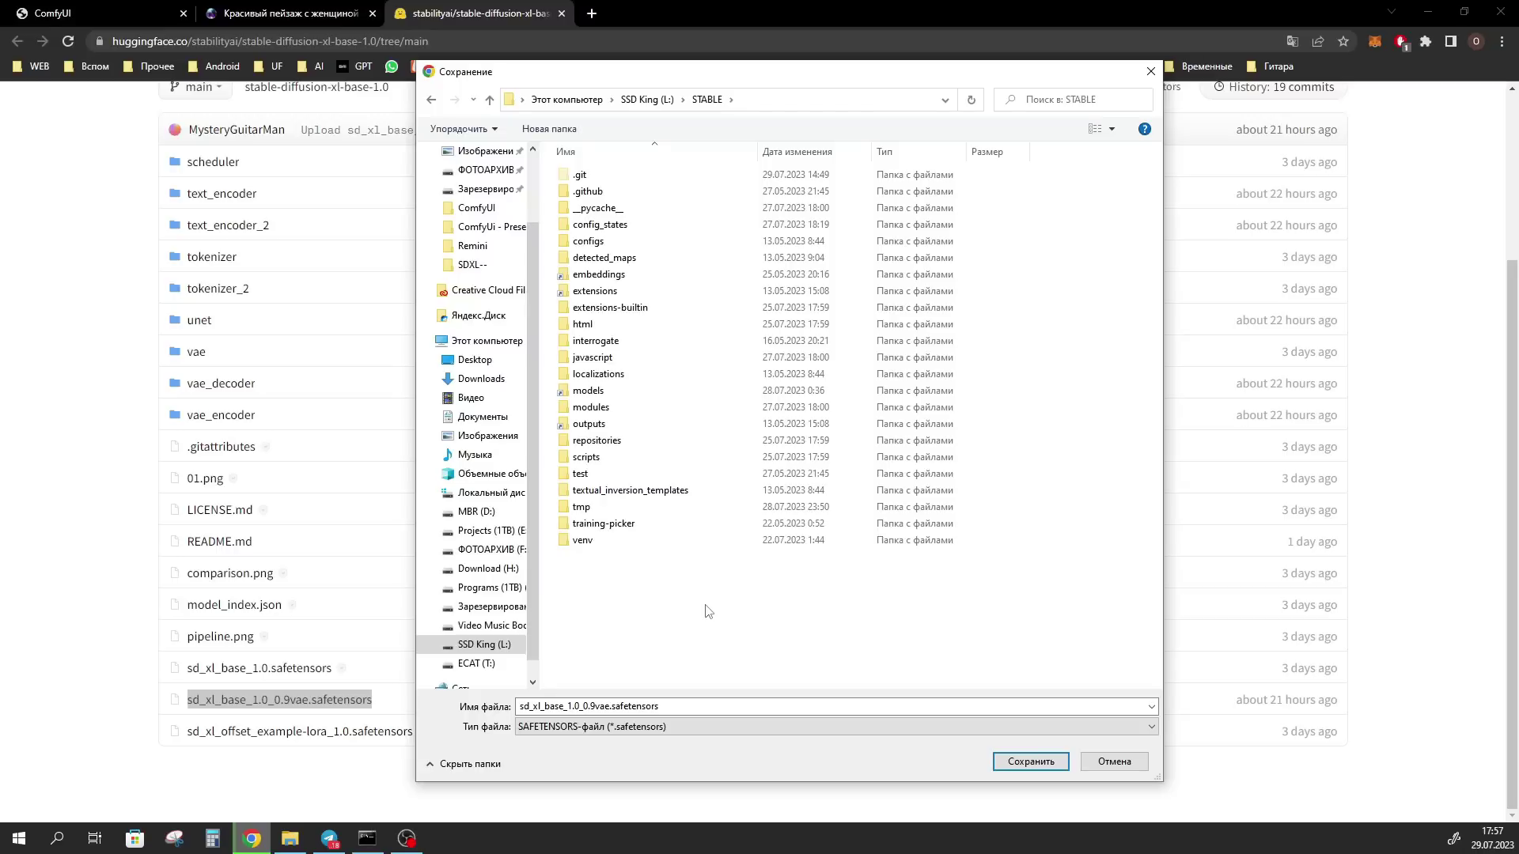
- Browse the save location for sd_xl_base_1.0_0.9vae.safetensors to models, Stable-diffusion, SDXL-- and select the existing sd_xl_base_1.0.safetensors
{"action": "left_click", "coordinate": [592, 396]}
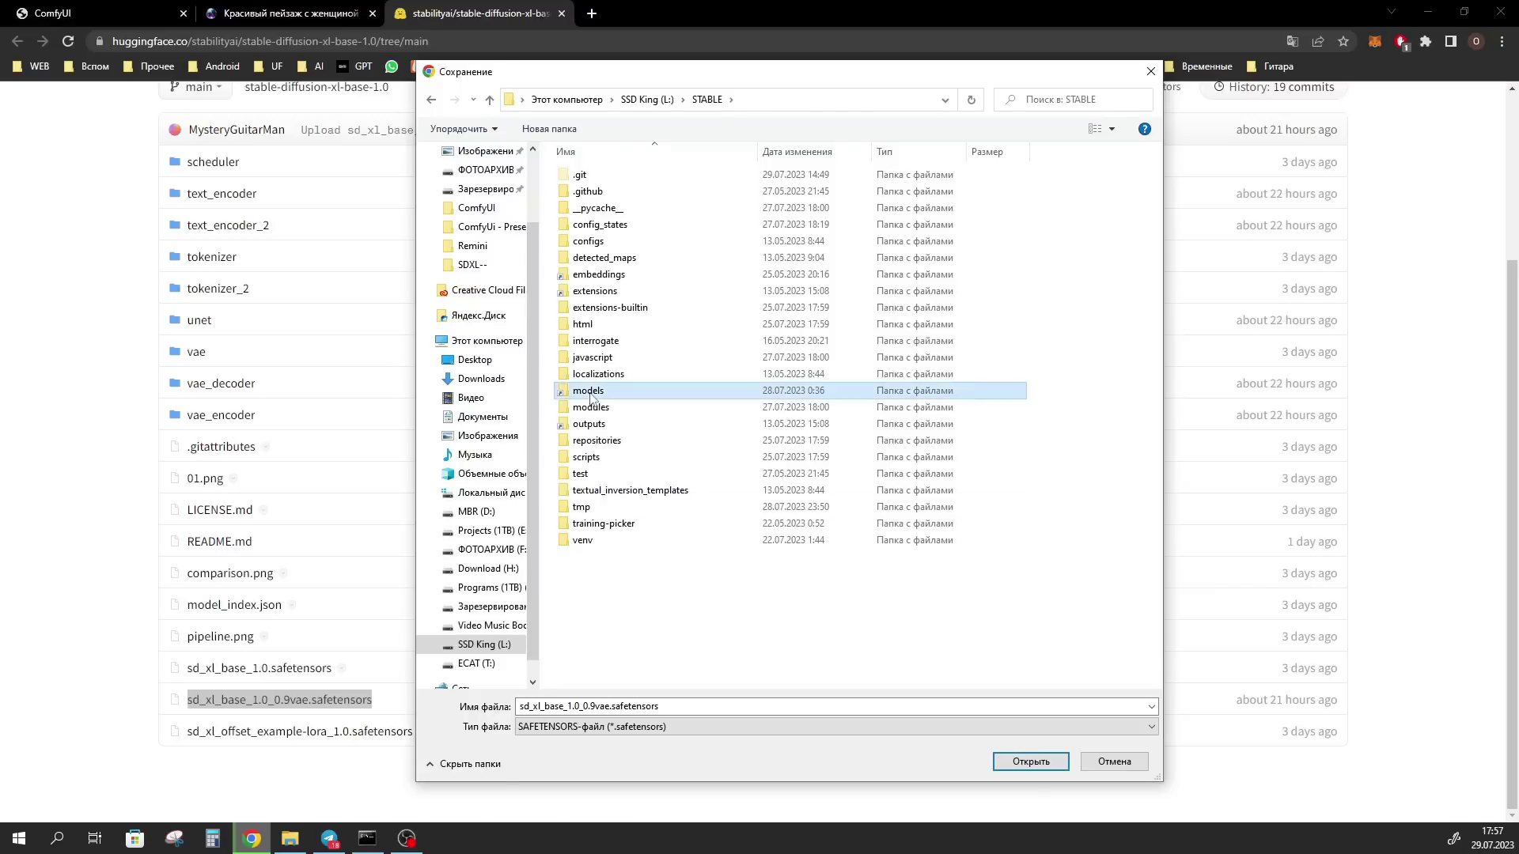
{"action": "double_click", "coordinate": [591, 394]}
{"action": "left_click", "coordinate": [606, 545]}
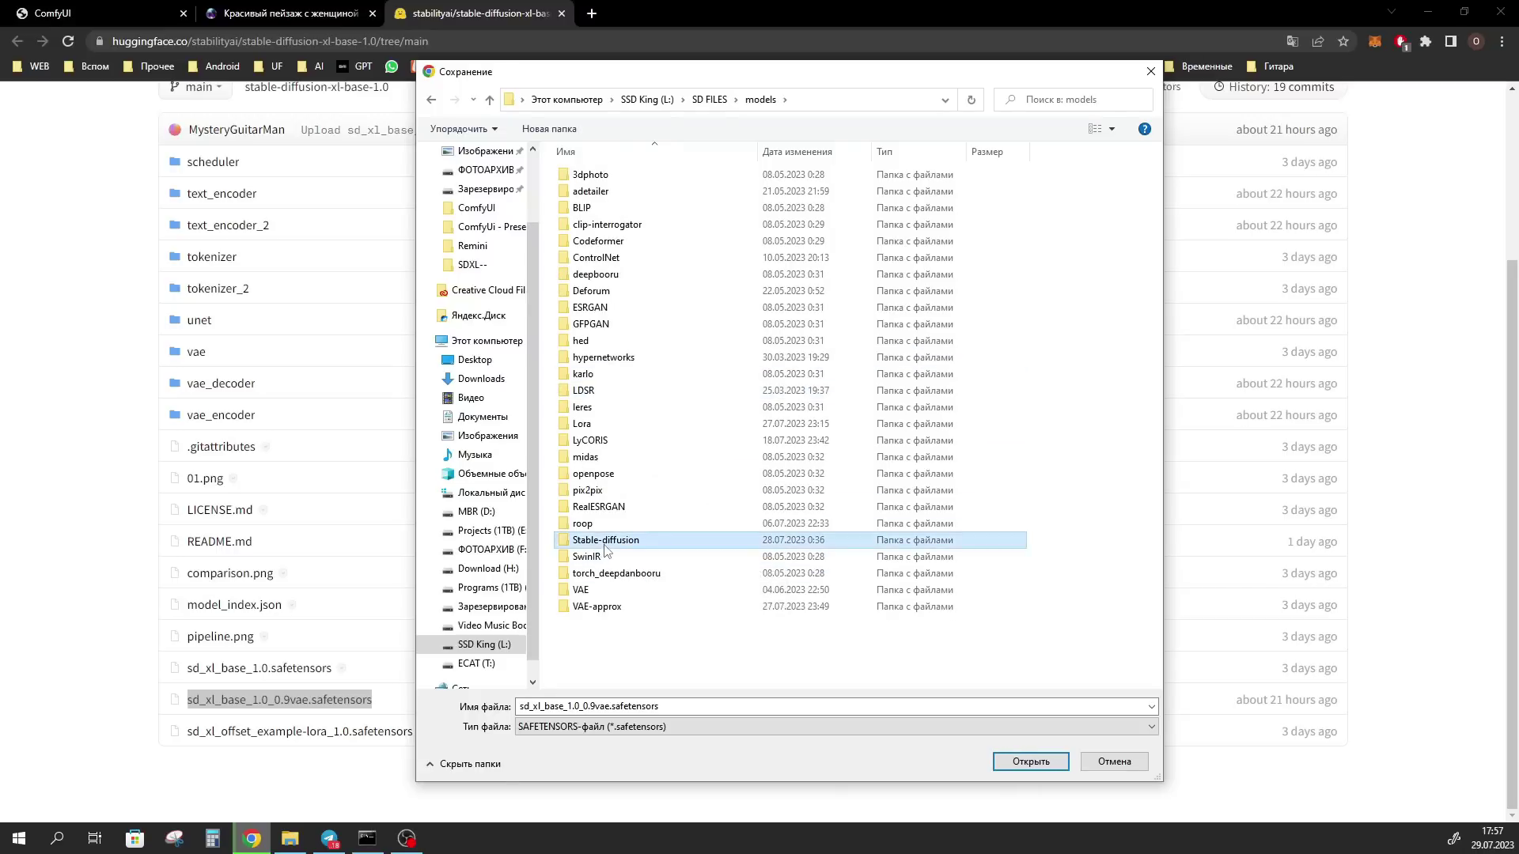
{"action": "double_click", "coordinate": [605, 546]}
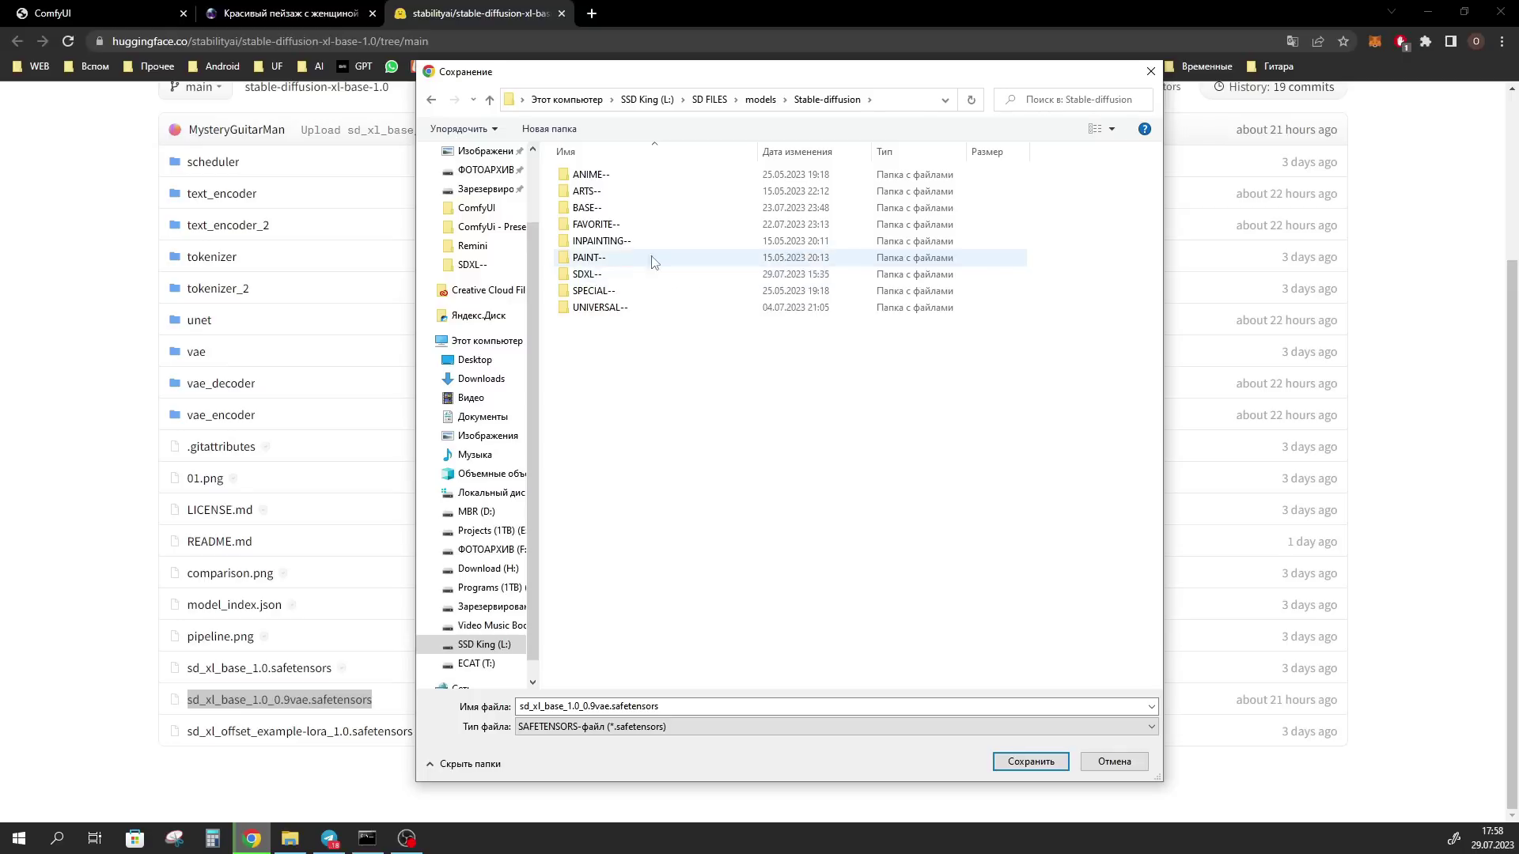
{"action": "left_click", "coordinate": [587, 278]}
{"action": "double_click", "coordinate": [588, 278]}
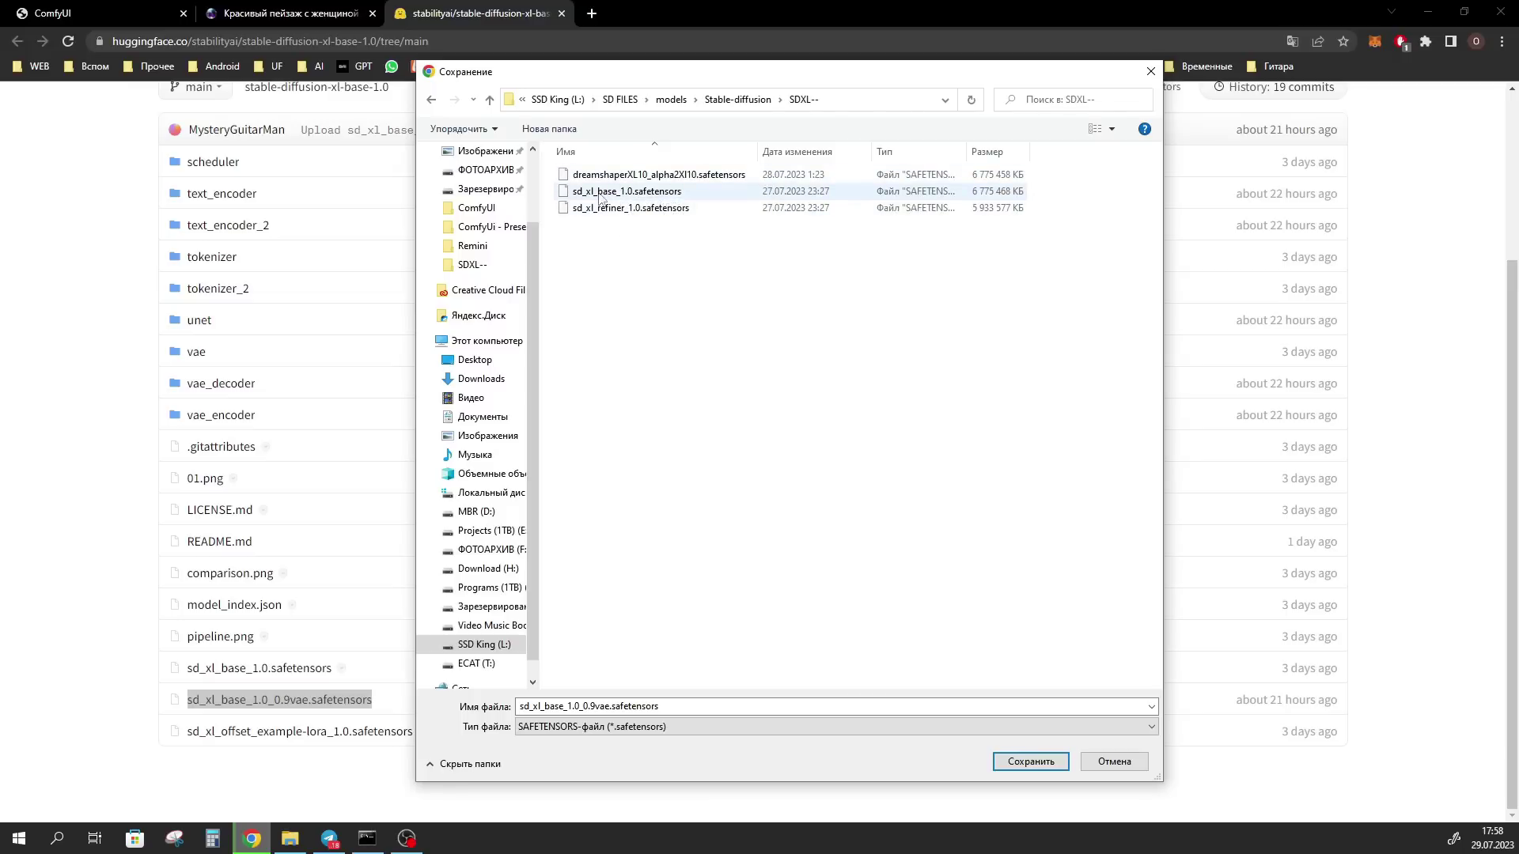
{"action": "left_click", "coordinate": [595, 194]}
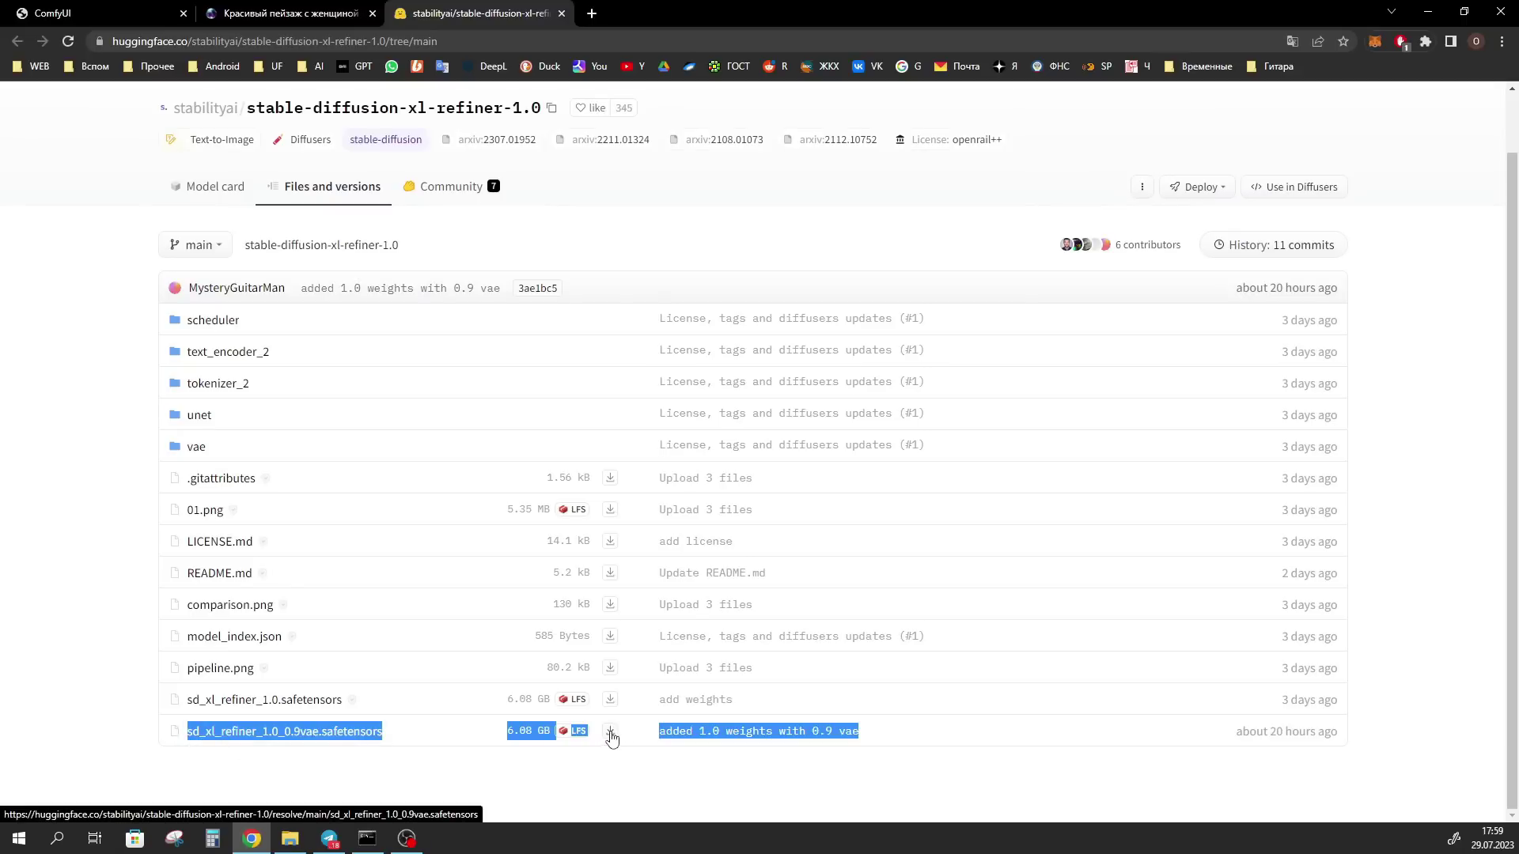
- Start downloading sd_xl_refiner_1.0_0.9vae.safetensors, browse to models, Stable-diffusion, SDXL-- and select the existing sd_xl_refiner_1.0.safetensors
{"action": "left_click", "coordinate": [610, 731]}
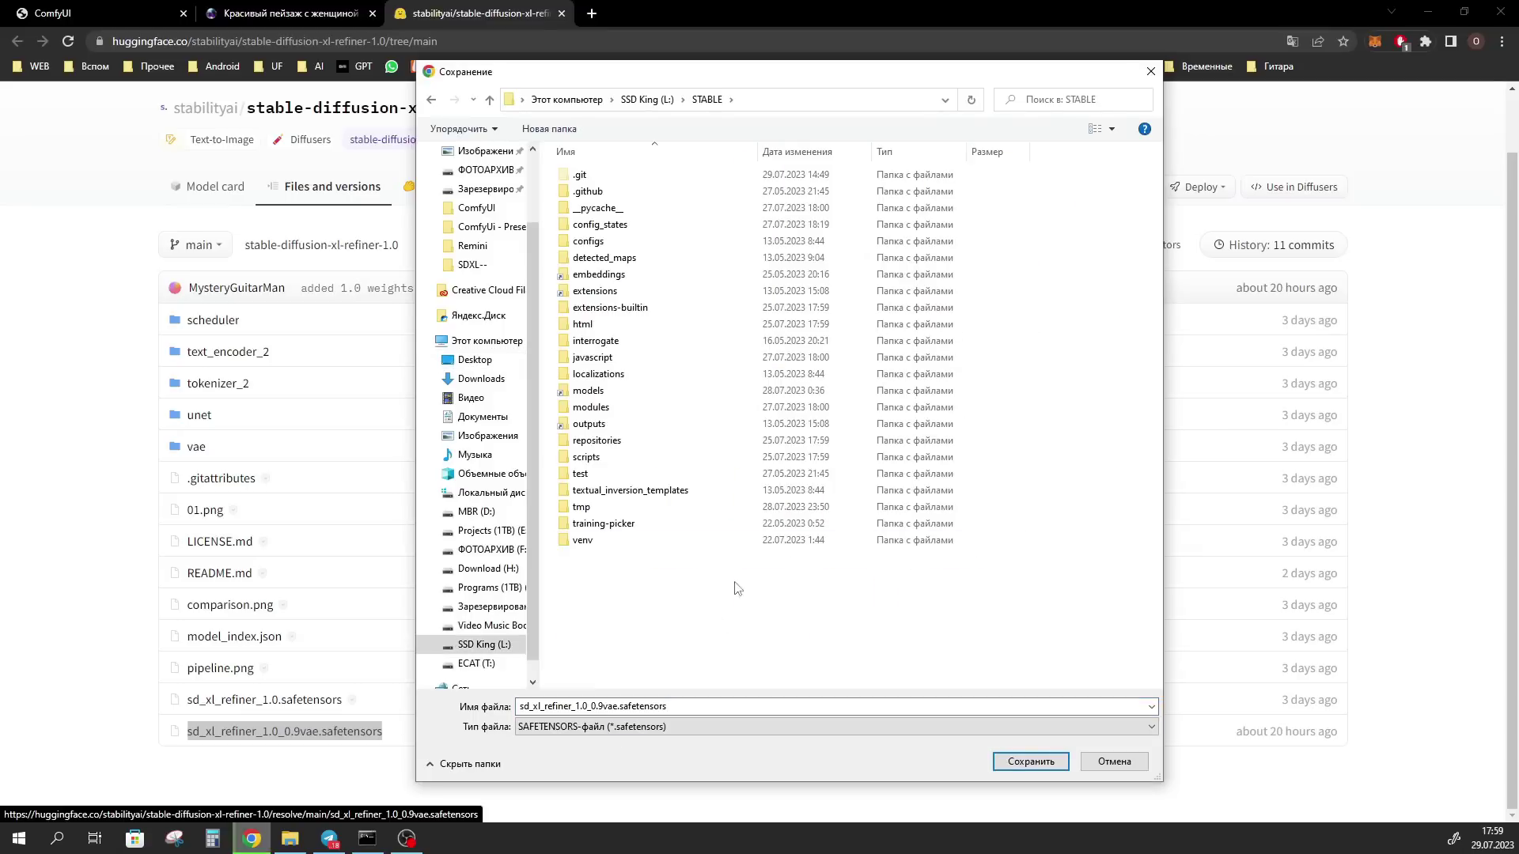
{"action": "double_click", "coordinate": [601, 391]}
{"action": "double_click", "coordinate": [618, 543]}
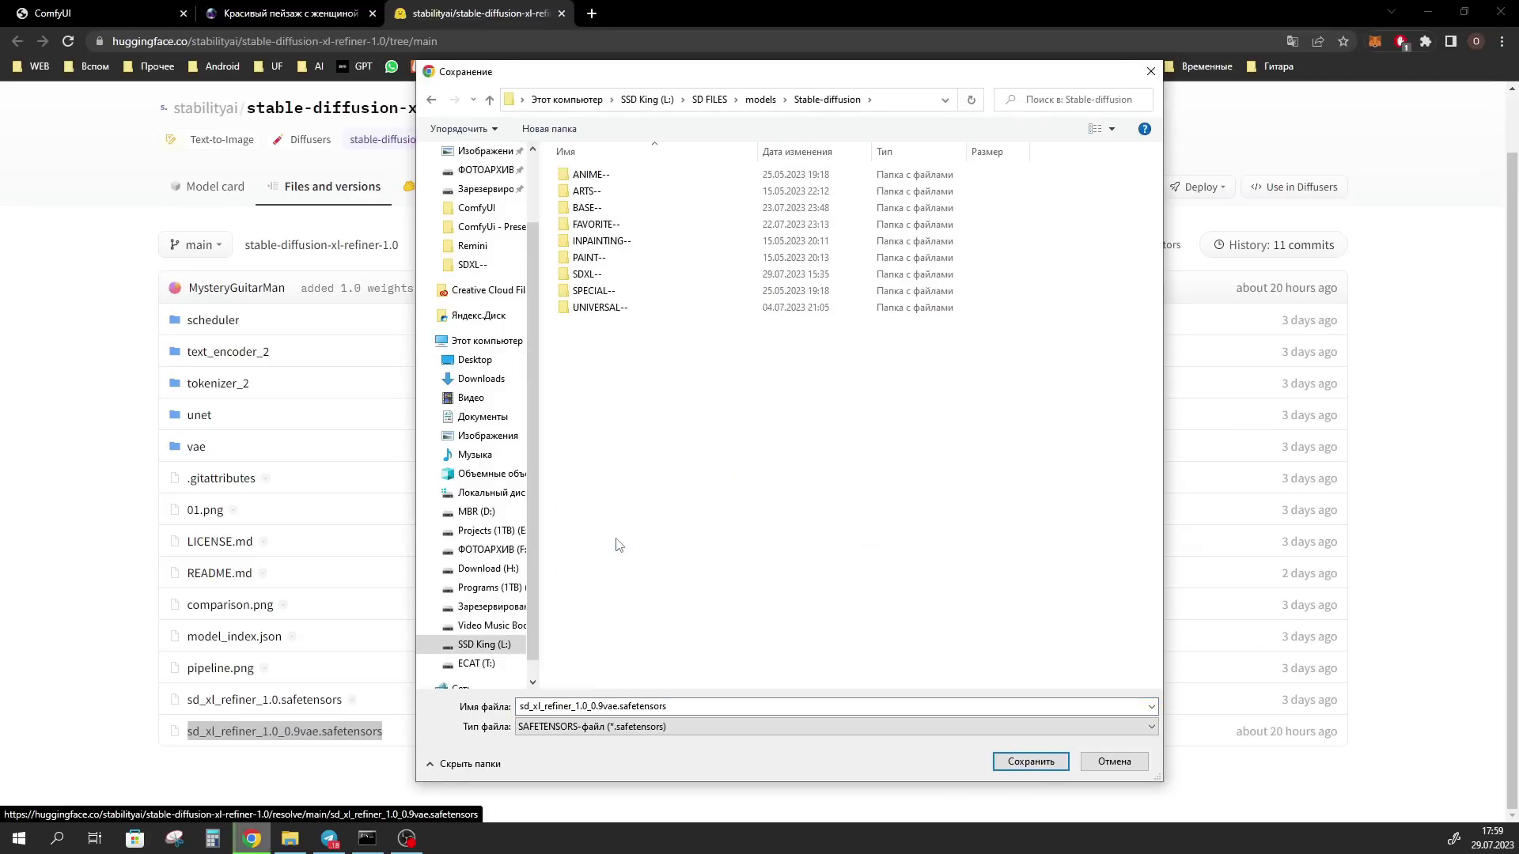
{"action": "double_click", "coordinate": [583, 276]}
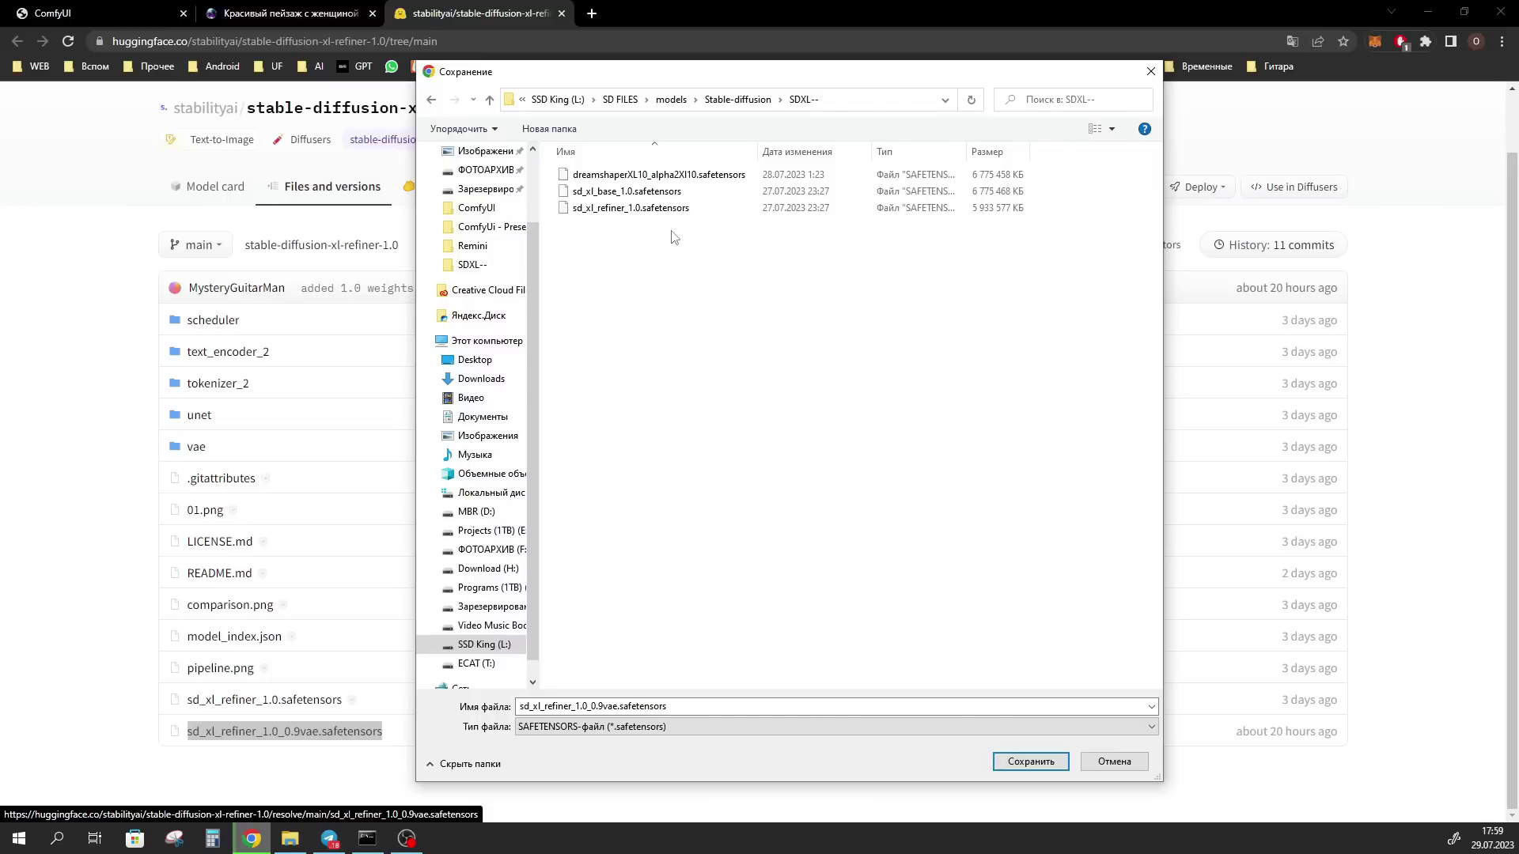
{"action": "left_click", "coordinate": [584, 211]}
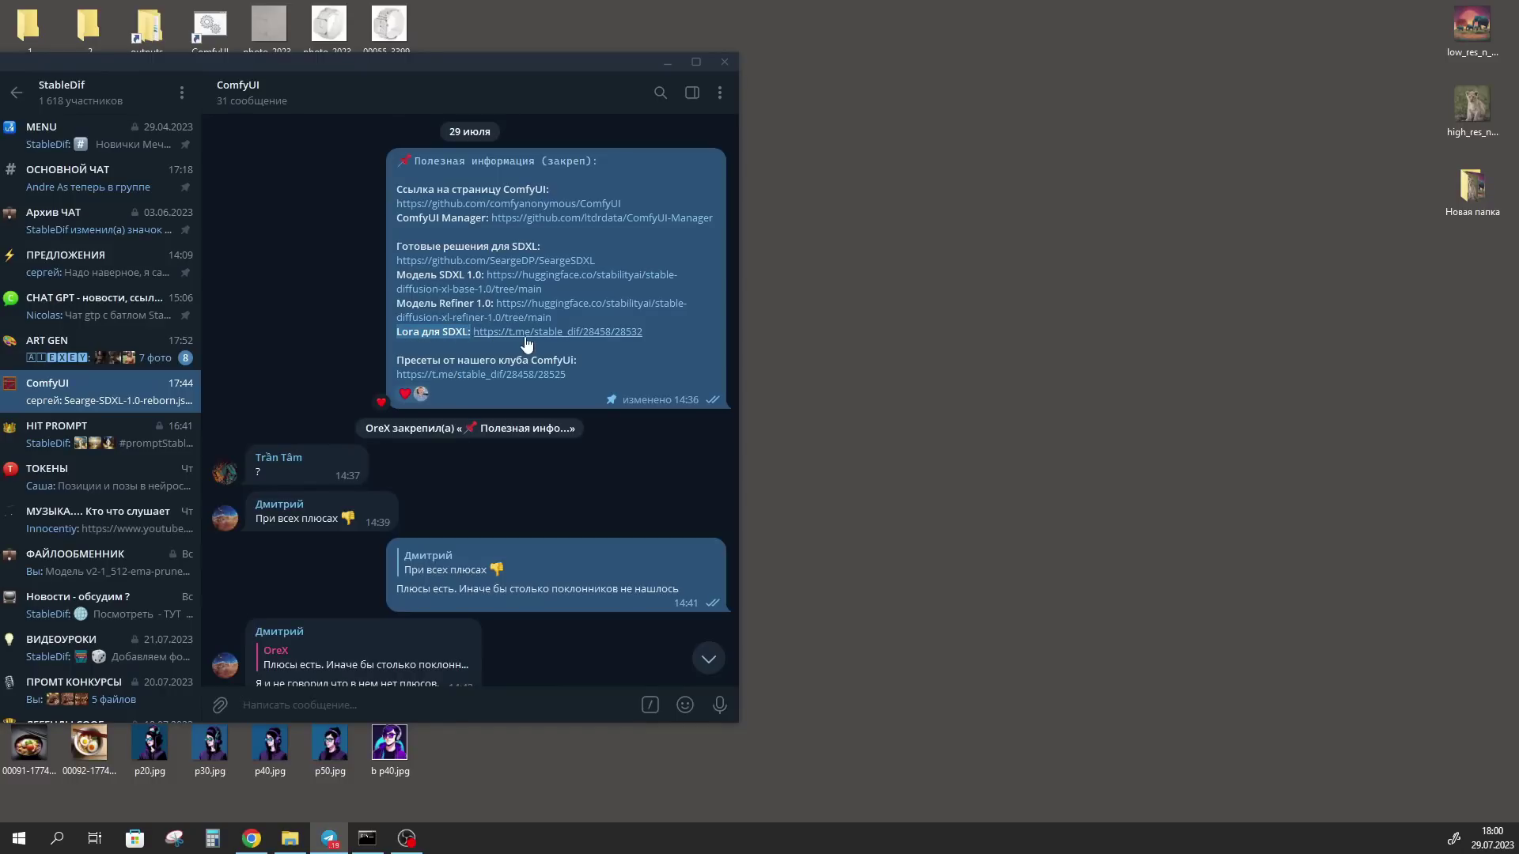
- Follow the Lora для SDXL link in the Telegram chat and highlight sd_xl_offset_example-lora_1.0.safetensors on the Hugging Face base model page in the browser
{"action": "left_click", "coordinate": [526, 335]}
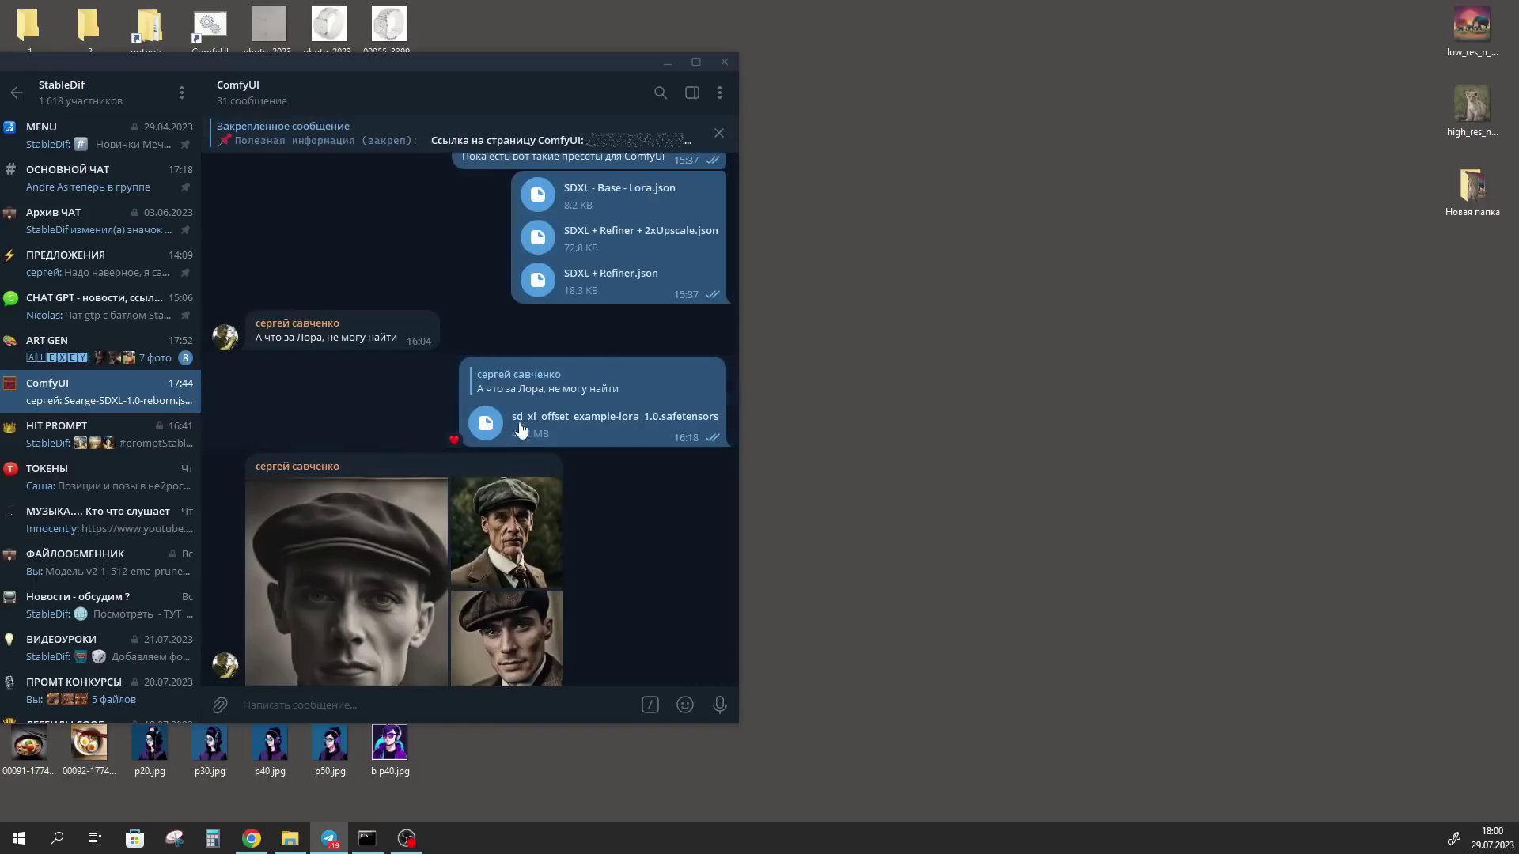
{"action": "key", "text": "alt+Tab"}
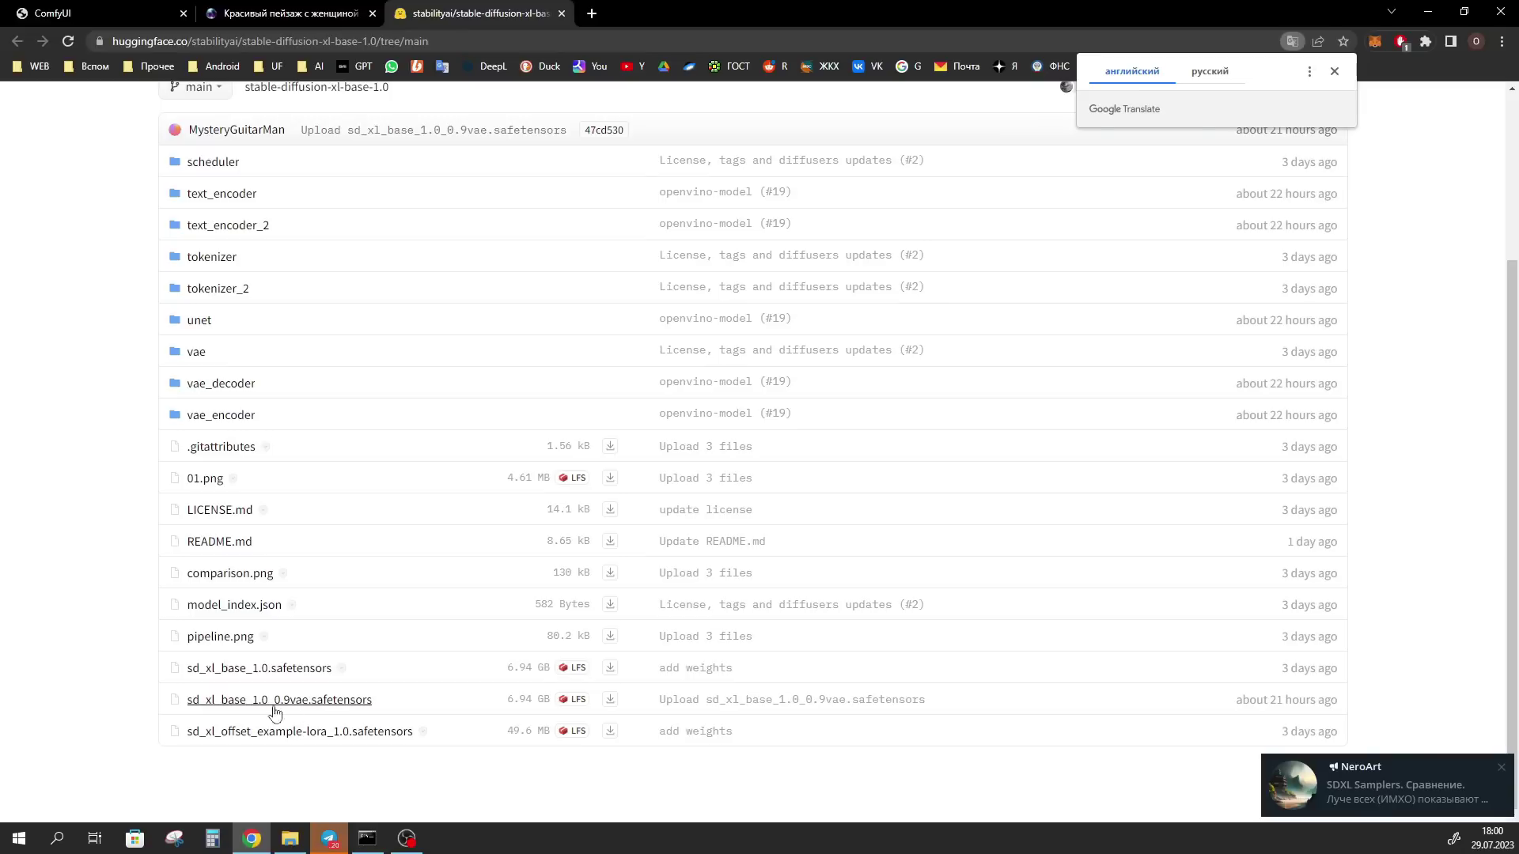
{"action": "left_click_drag", "start_coordinate": [188, 732], "coordinate": [530, 745]}
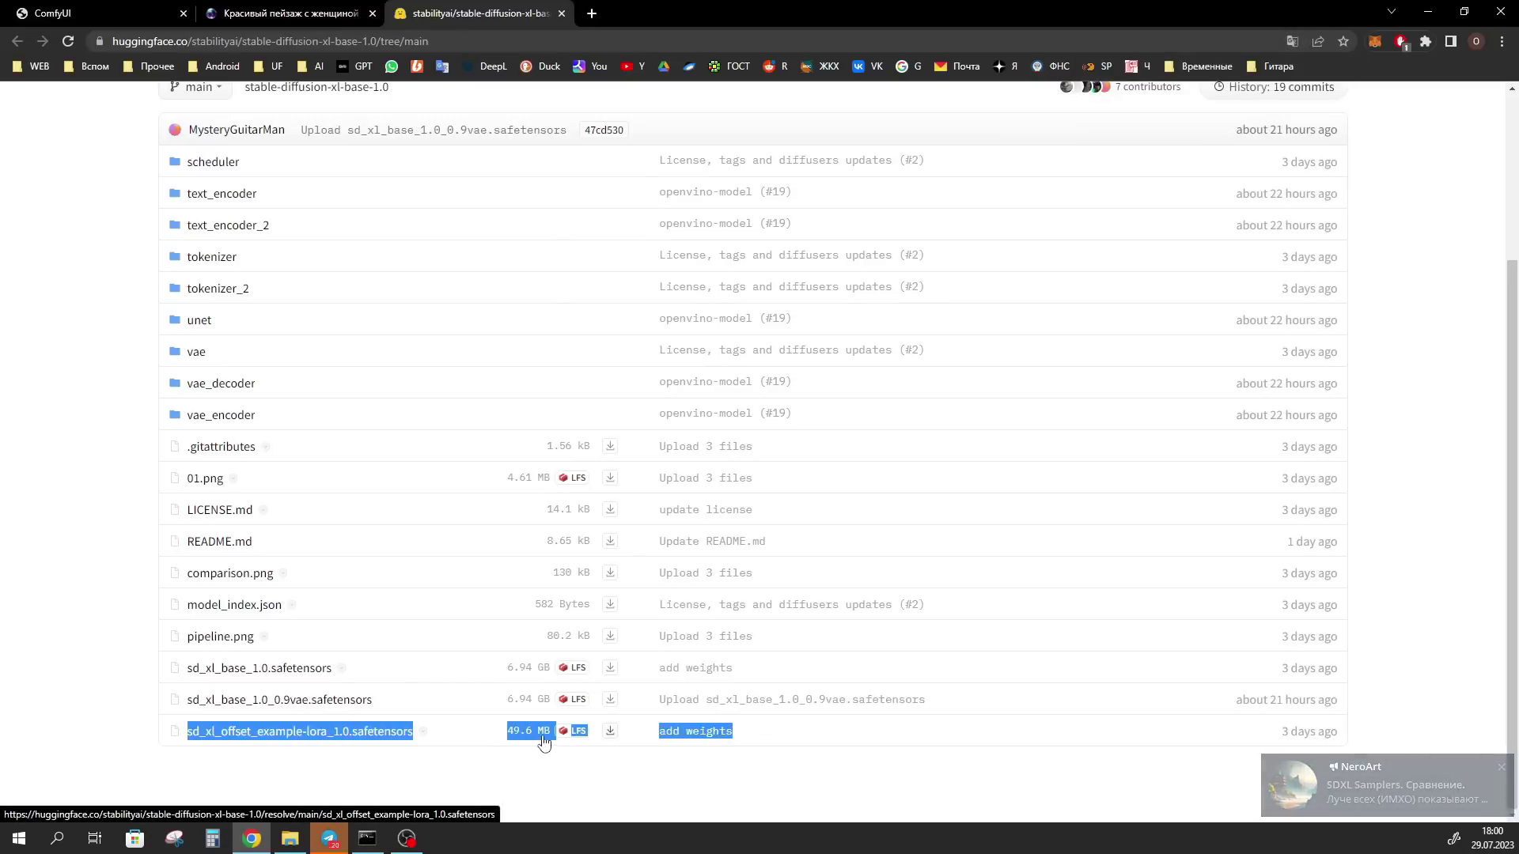
- Switch to File Explorer and open the SDXL subfolder inside STABLE\models\Lora
{"action": "key", "text": "alt+Tab"}
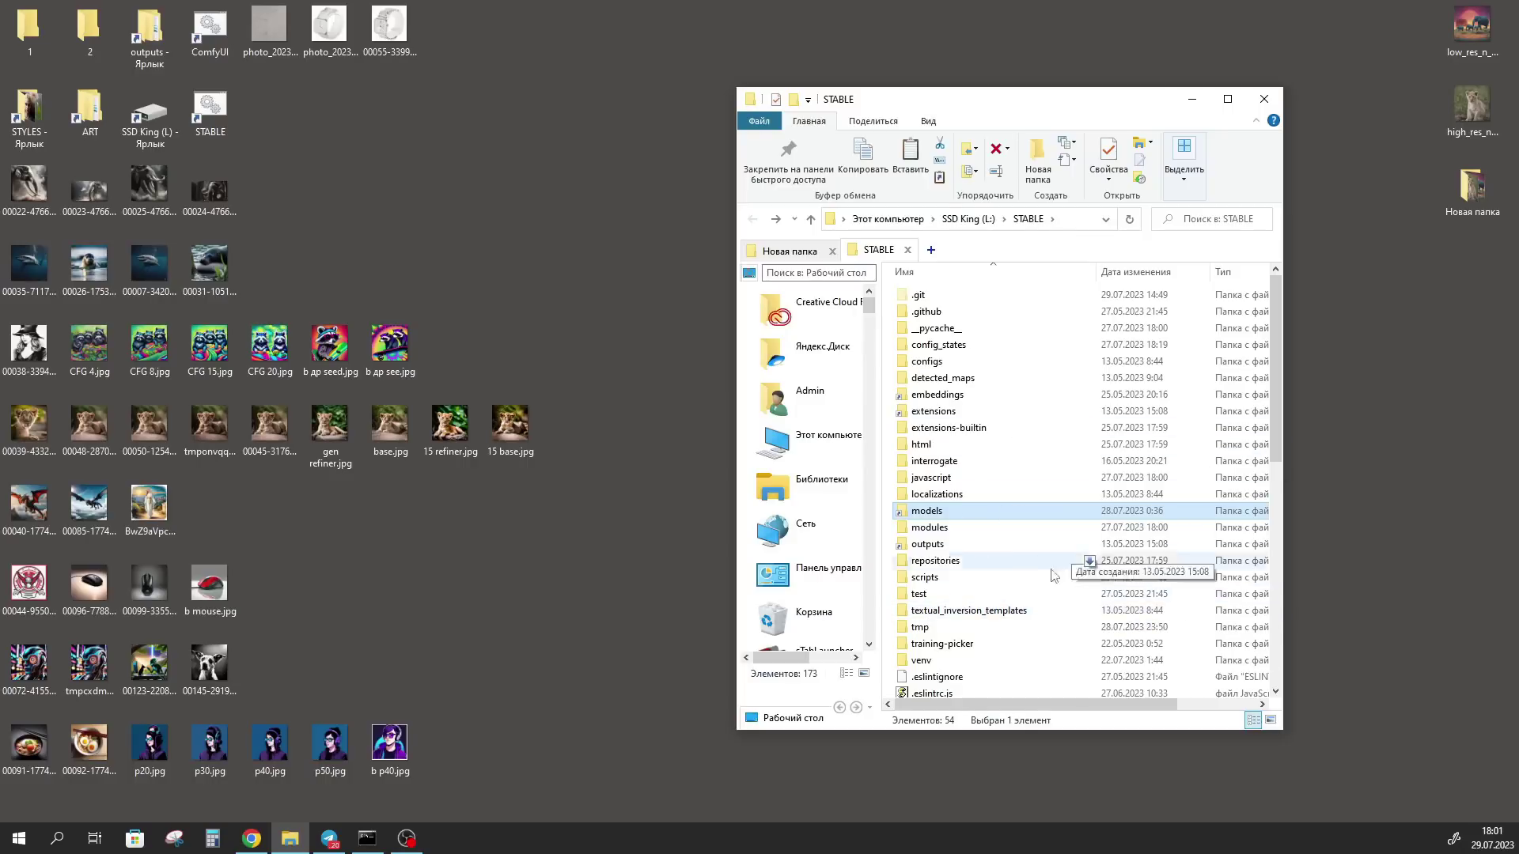
{"action": "double_click", "coordinate": [936, 515]}
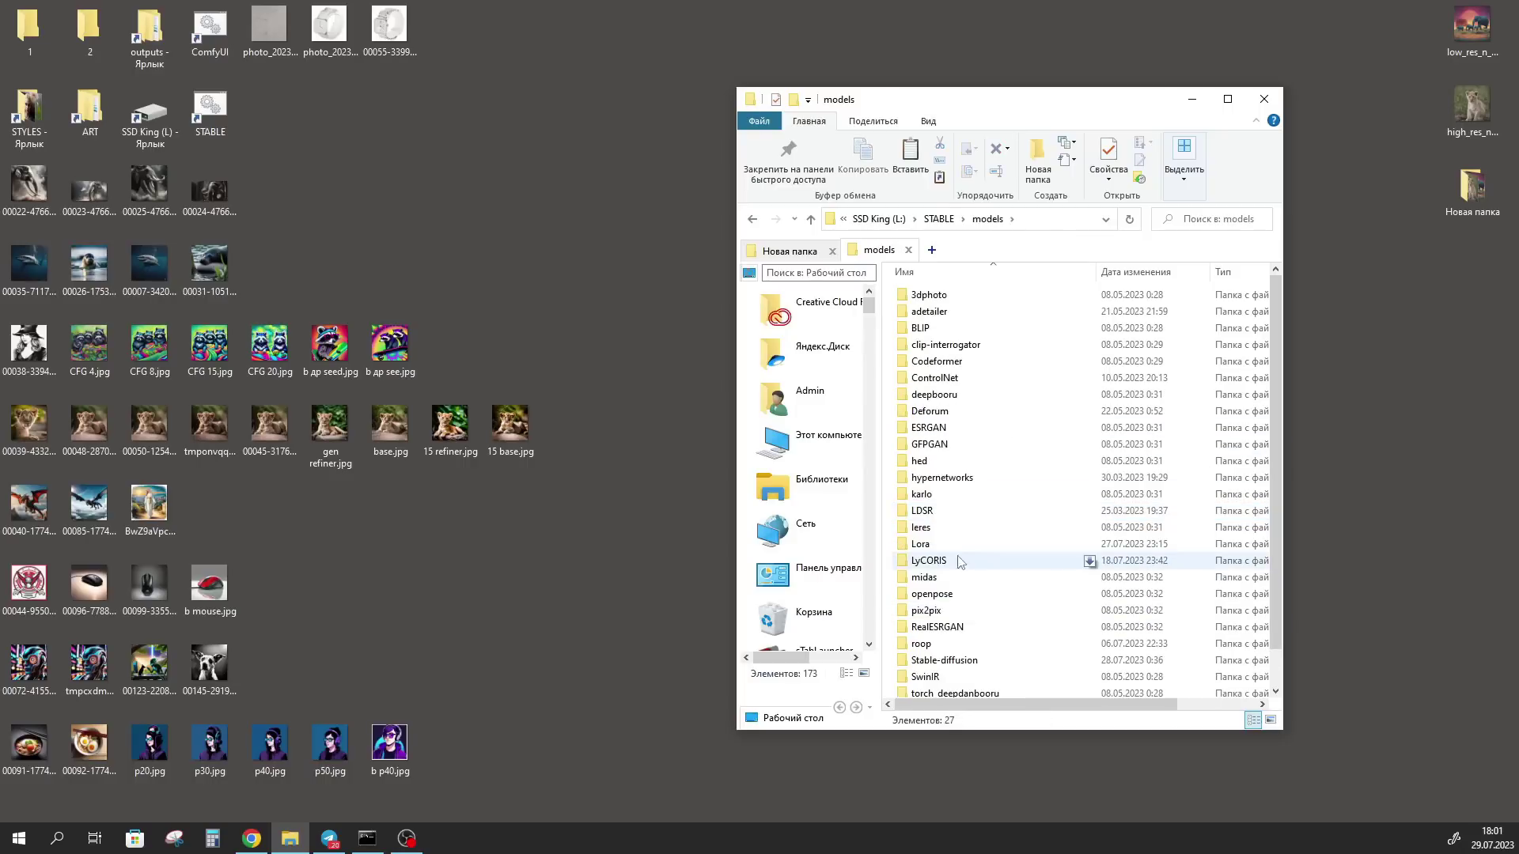
{"action": "left_click", "coordinate": [927, 545]}
{"action": "double_click", "coordinate": [927, 546]}
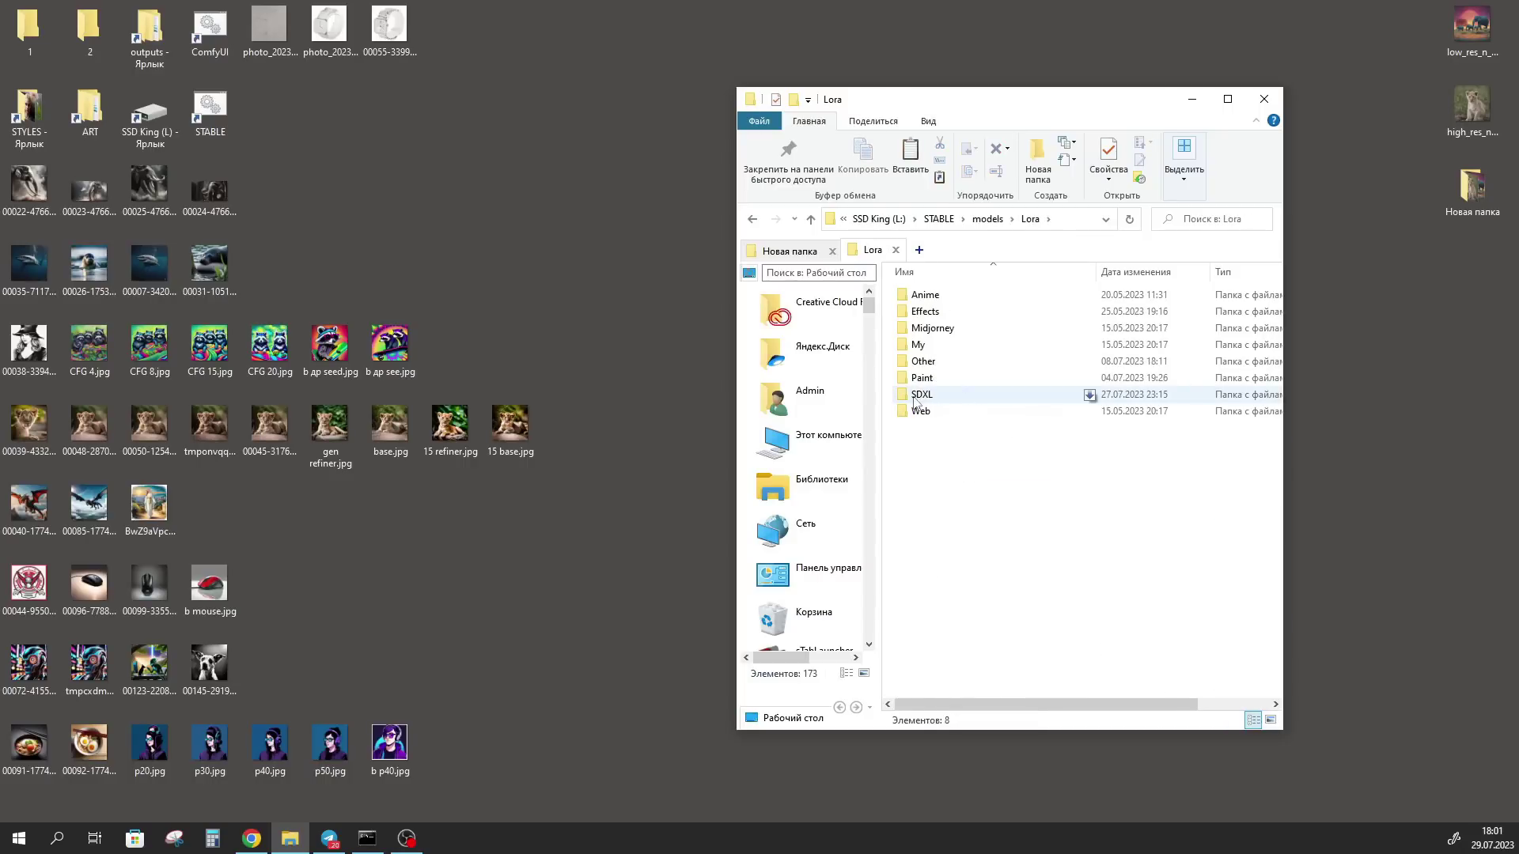
{"action": "left_click", "coordinate": [920, 401]}
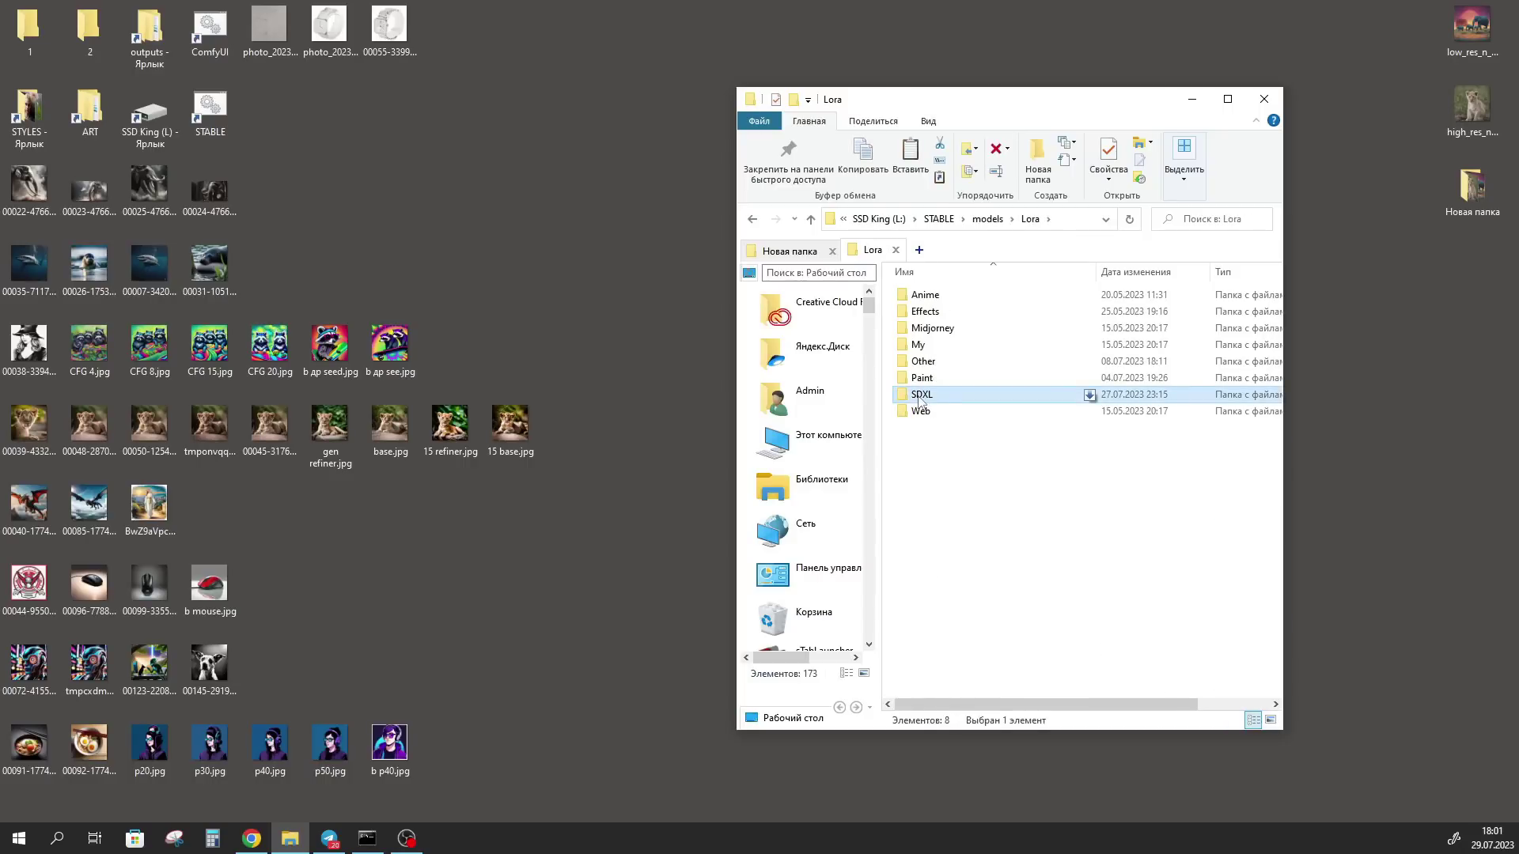
{"action": "left_click", "coordinate": [965, 491]}
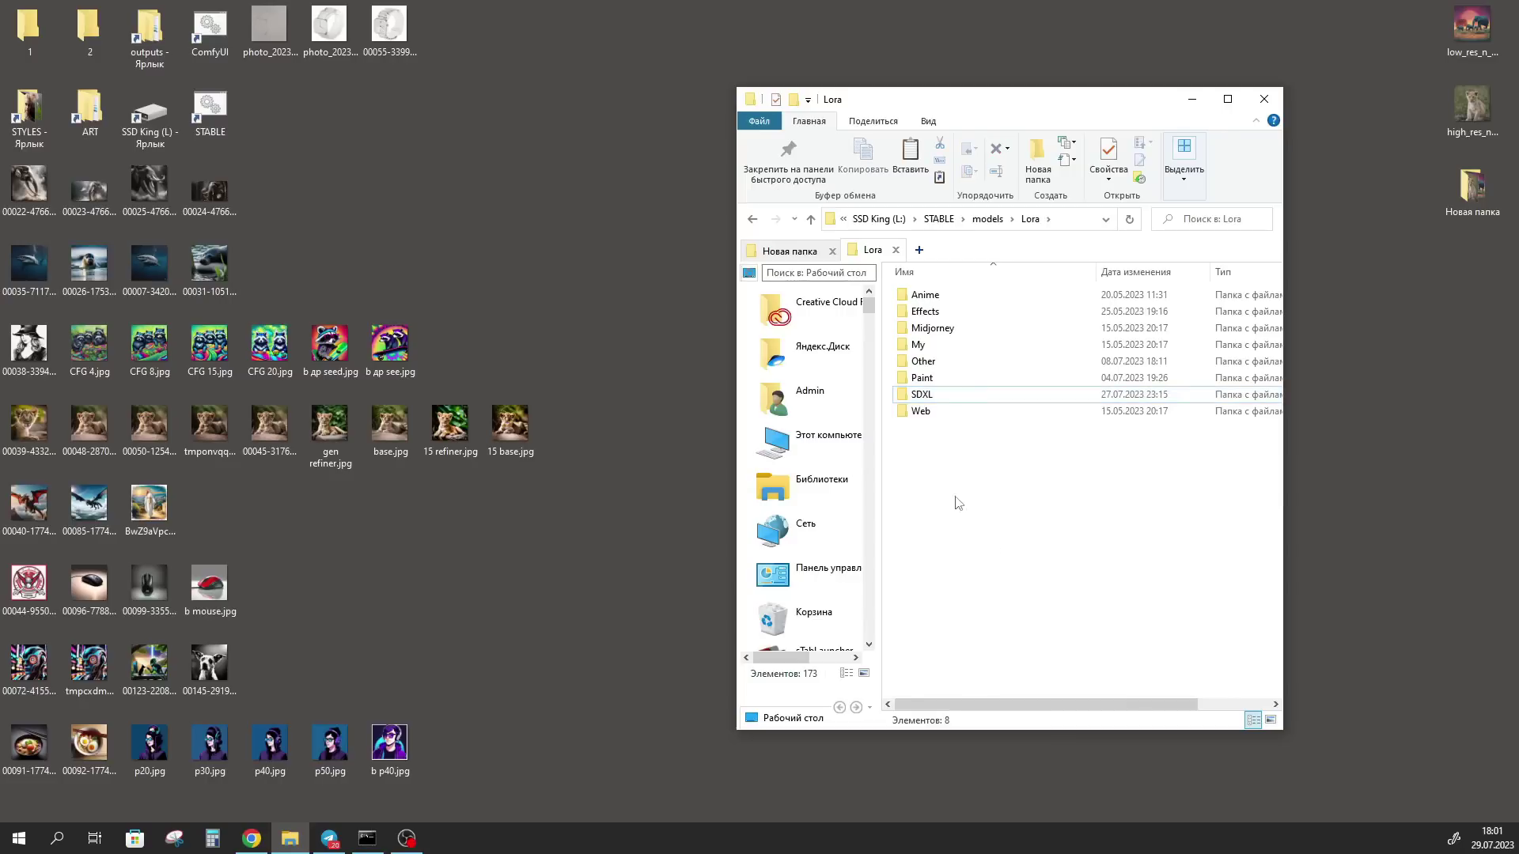
{"action": "double_click", "coordinate": [927, 398]}
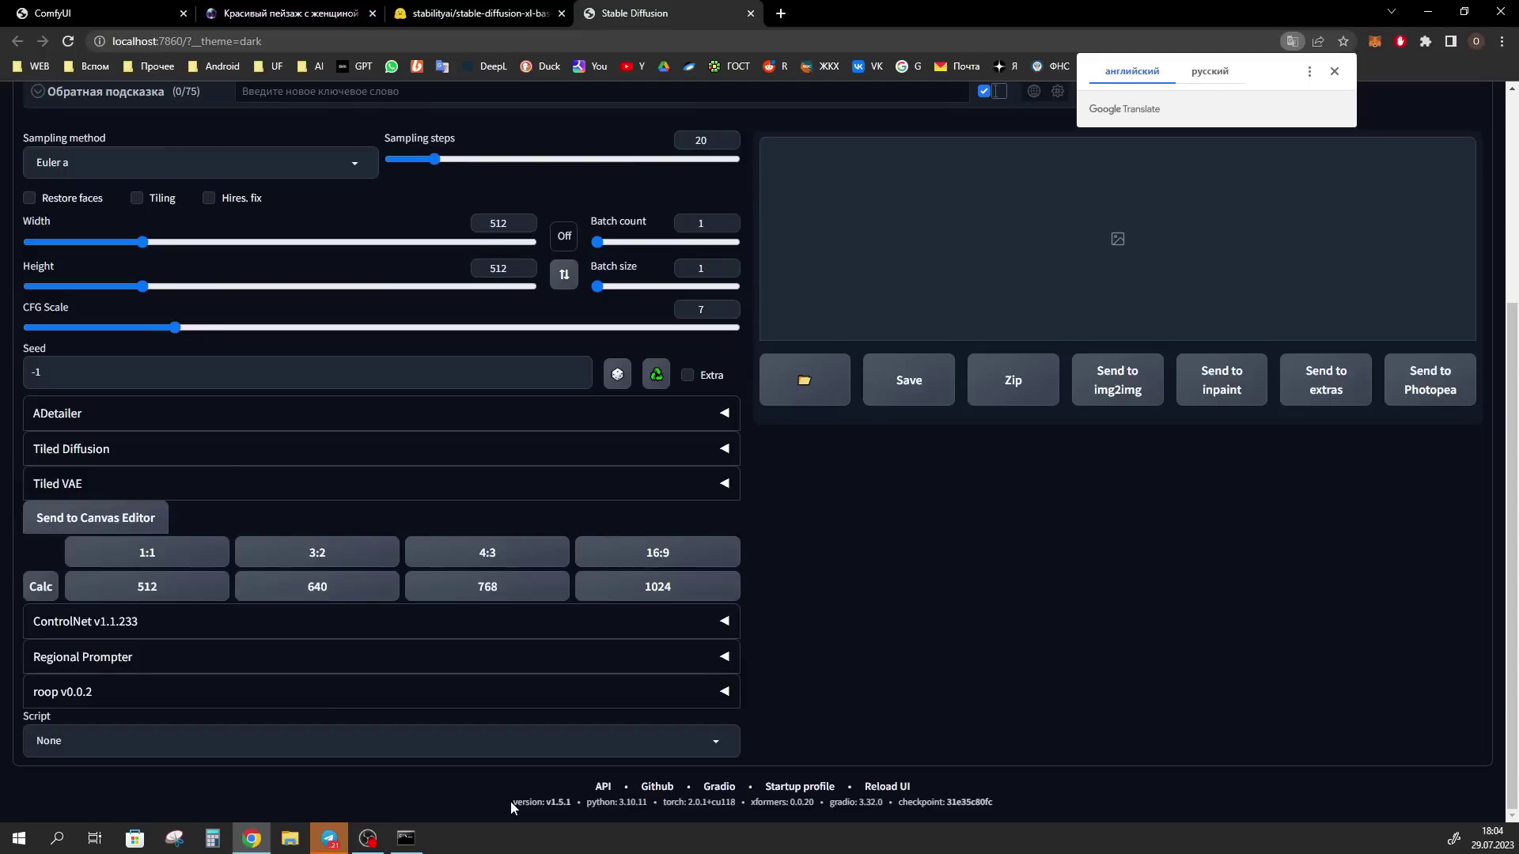
- Highlight the web UI's version number and open webui-user.bat from the STABLE folder for editing
{"action": "left_click_drag", "start_coordinate": [510, 801], "coordinate": [561, 807]}
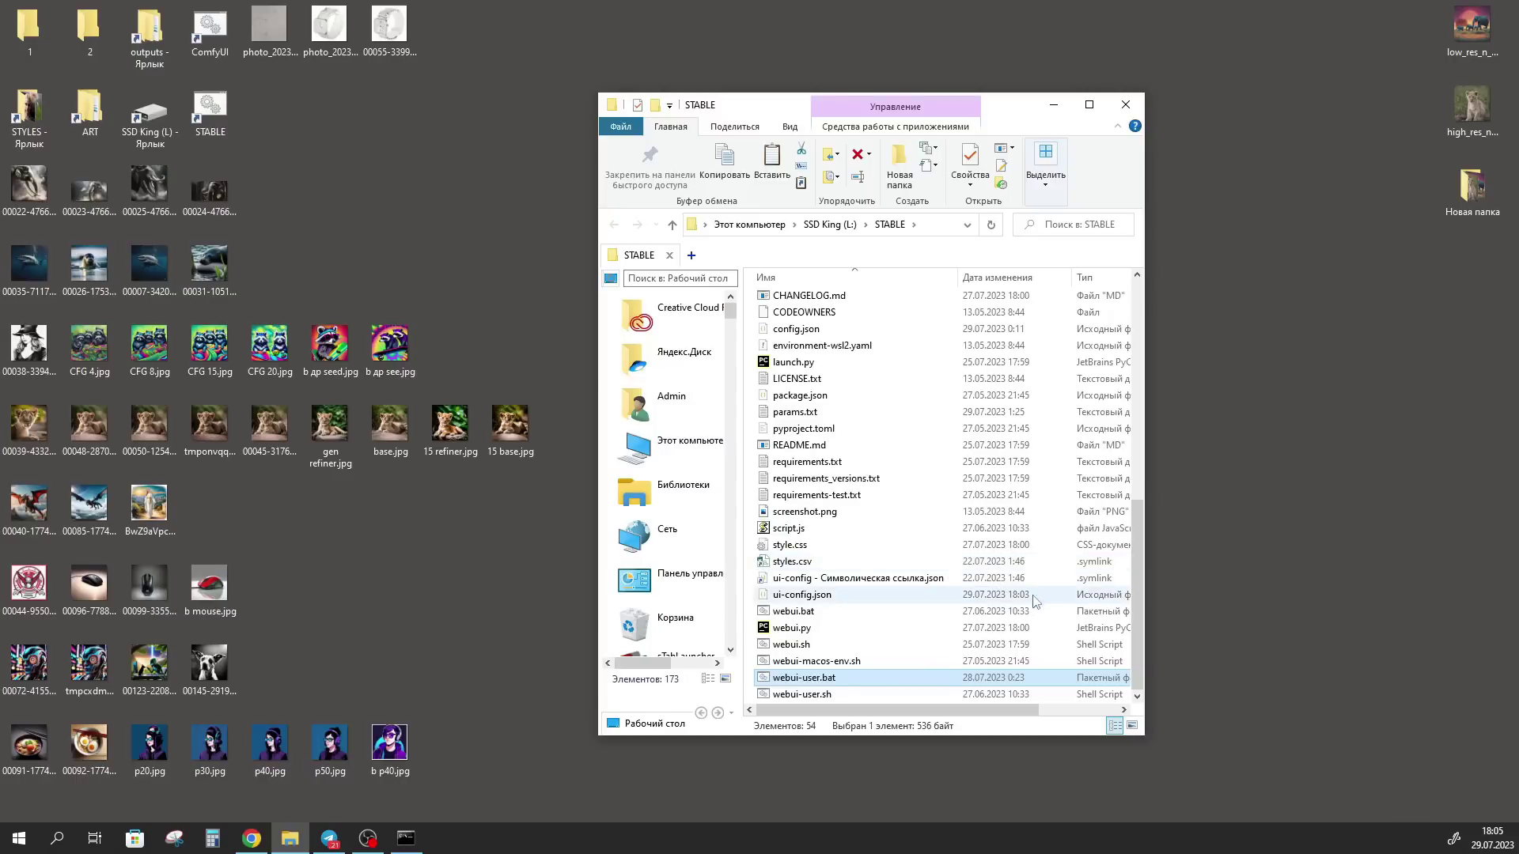
{"action": "right_click", "coordinate": [805, 684]}
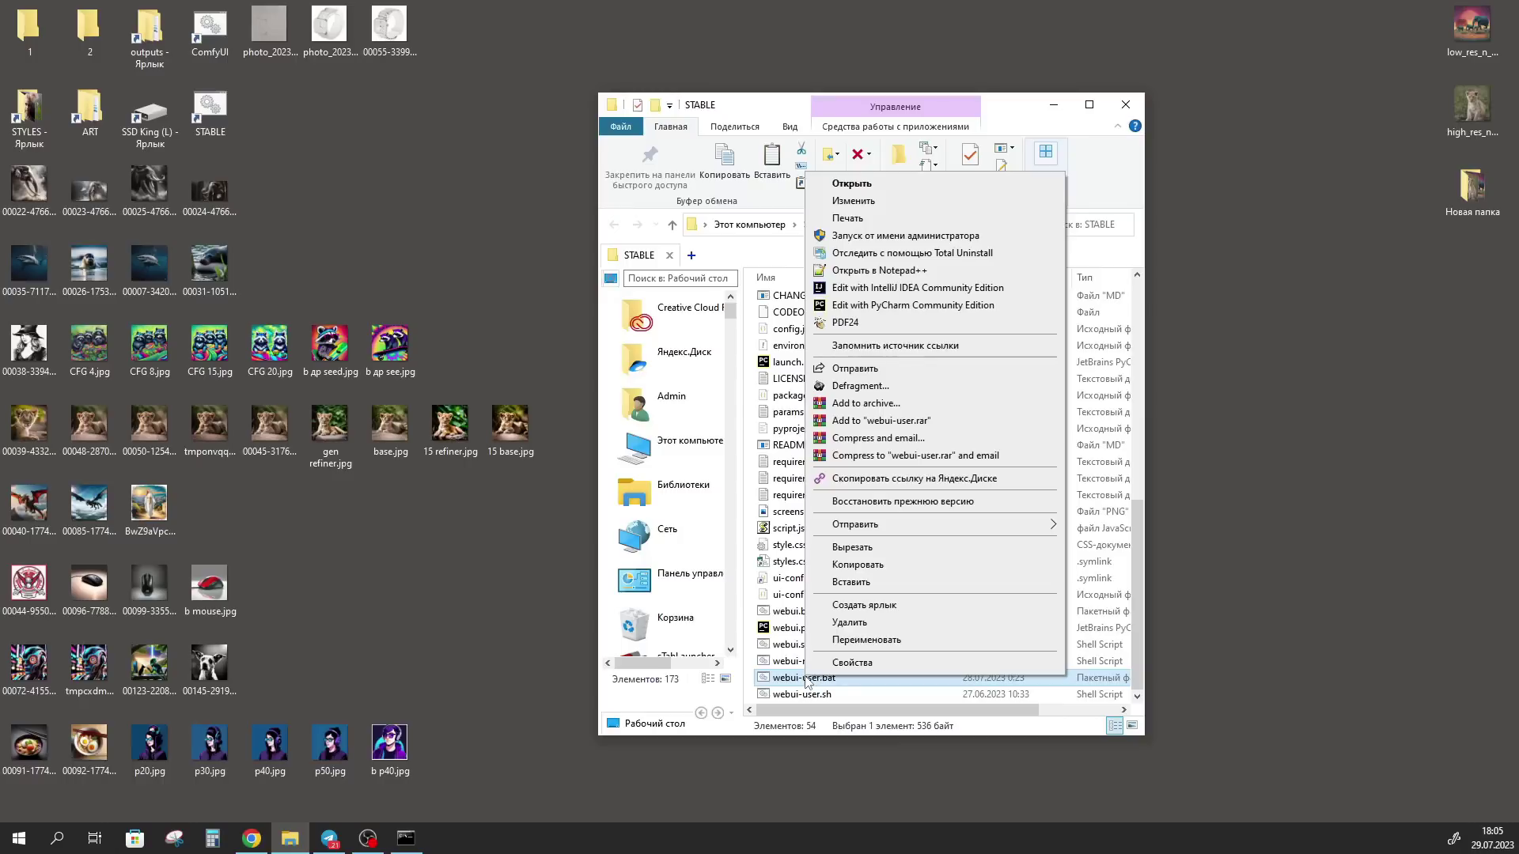
{"action": "left_click", "coordinate": [853, 201]}
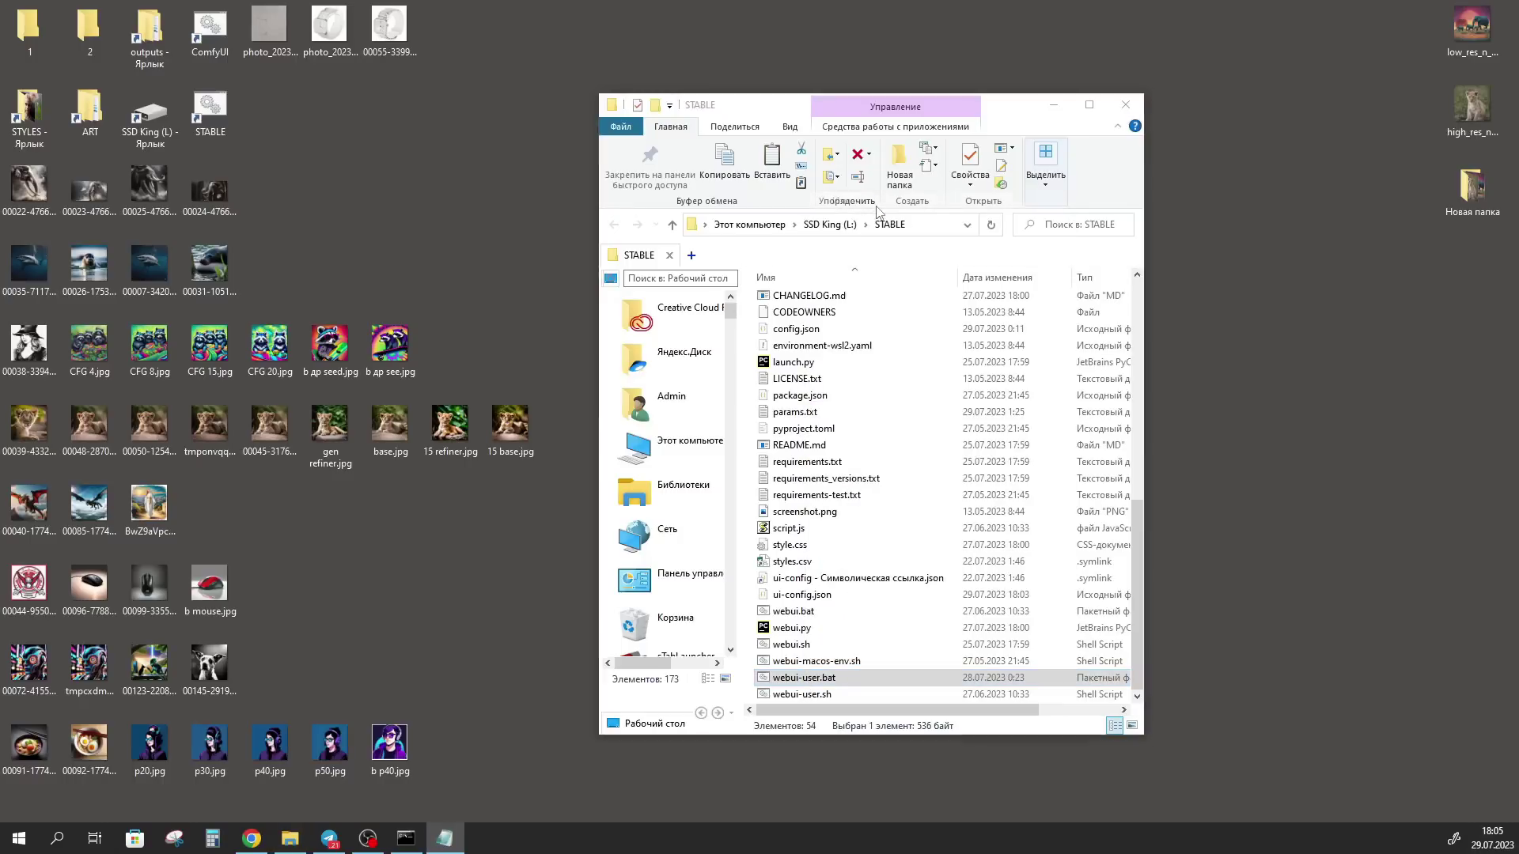
{"action": "left_click_drag", "start_coordinate": [382, 228], "coordinate": [324, 231]}
{"action": "left_click", "coordinate": [344, 211]}
{"action": "left_click", "coordinate": [640, 215]}
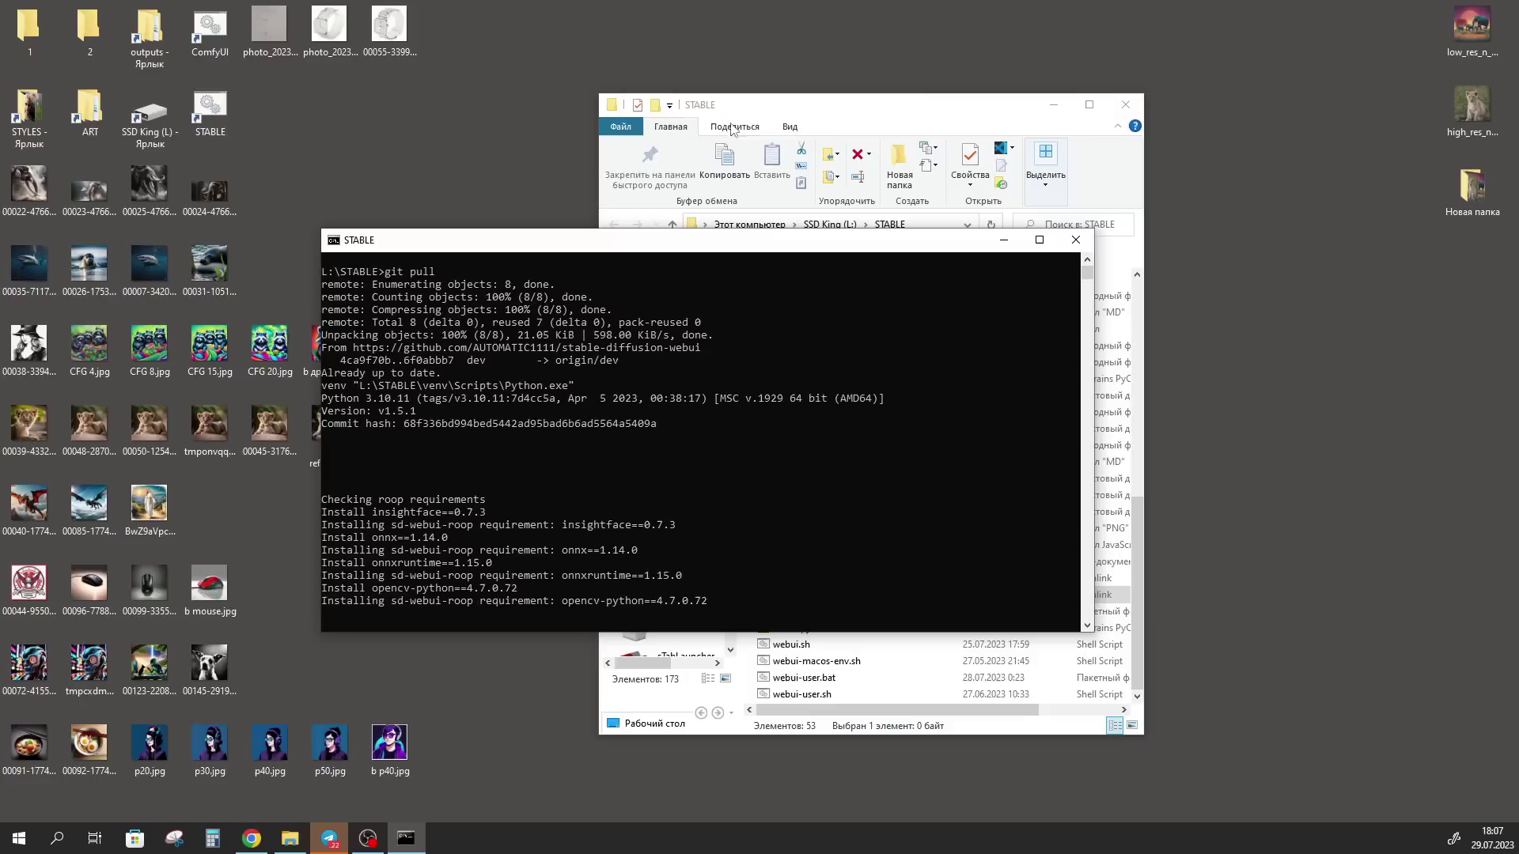
- Bring the STABLE folder window forward and open a command prompt in that folder with cmd
{"action": "left_click", "coordinate": [788, 108]}
{"action": "left_click", "coordinate": [807, 563]}
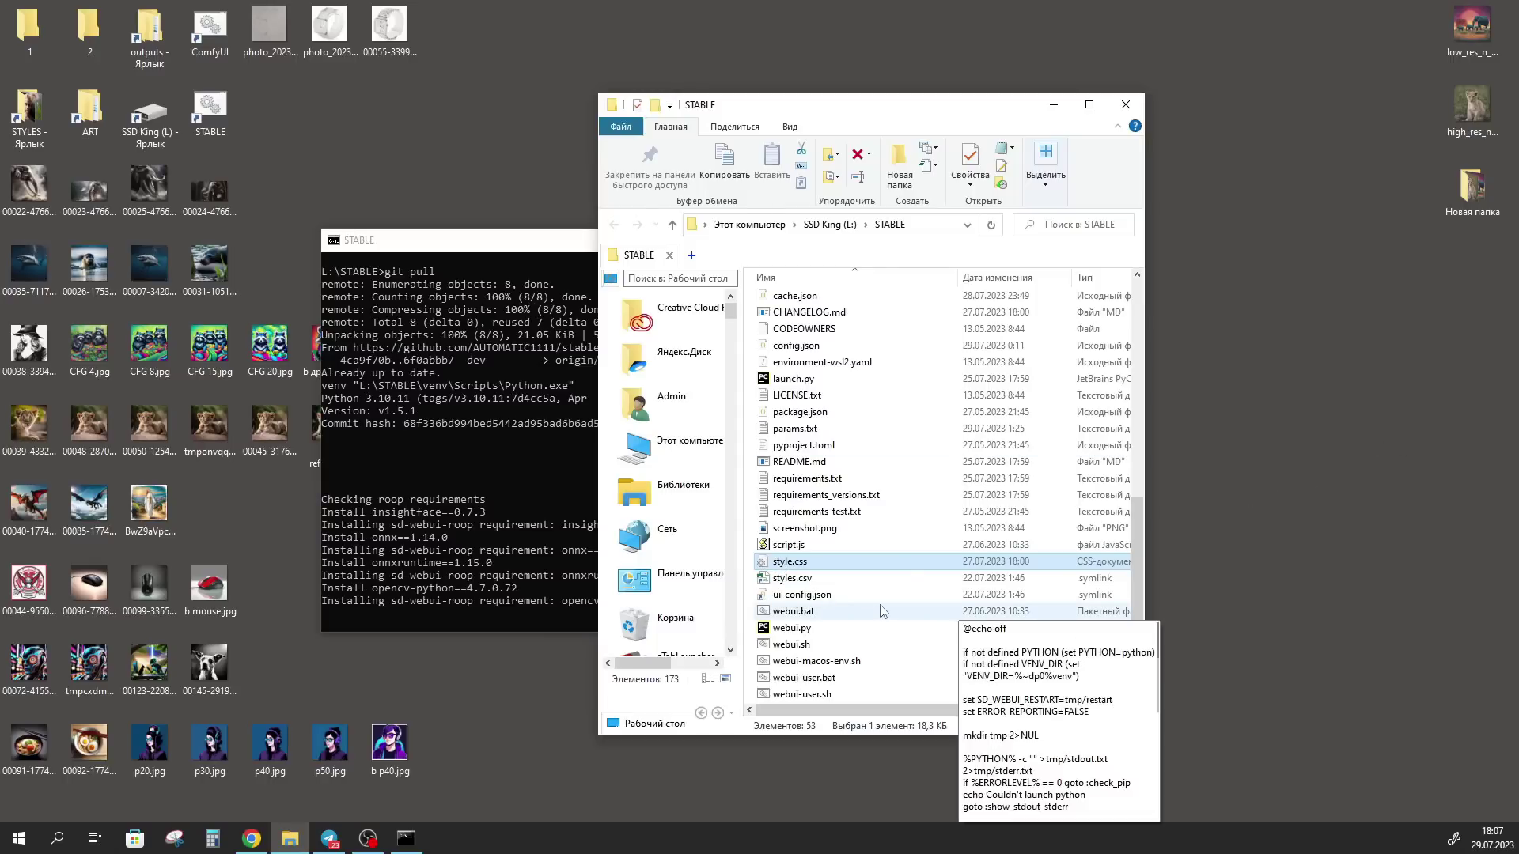
{"action": "mouse_move", "coordinate": [889, 501]}
{"action": "key", "text": "alt+d"}
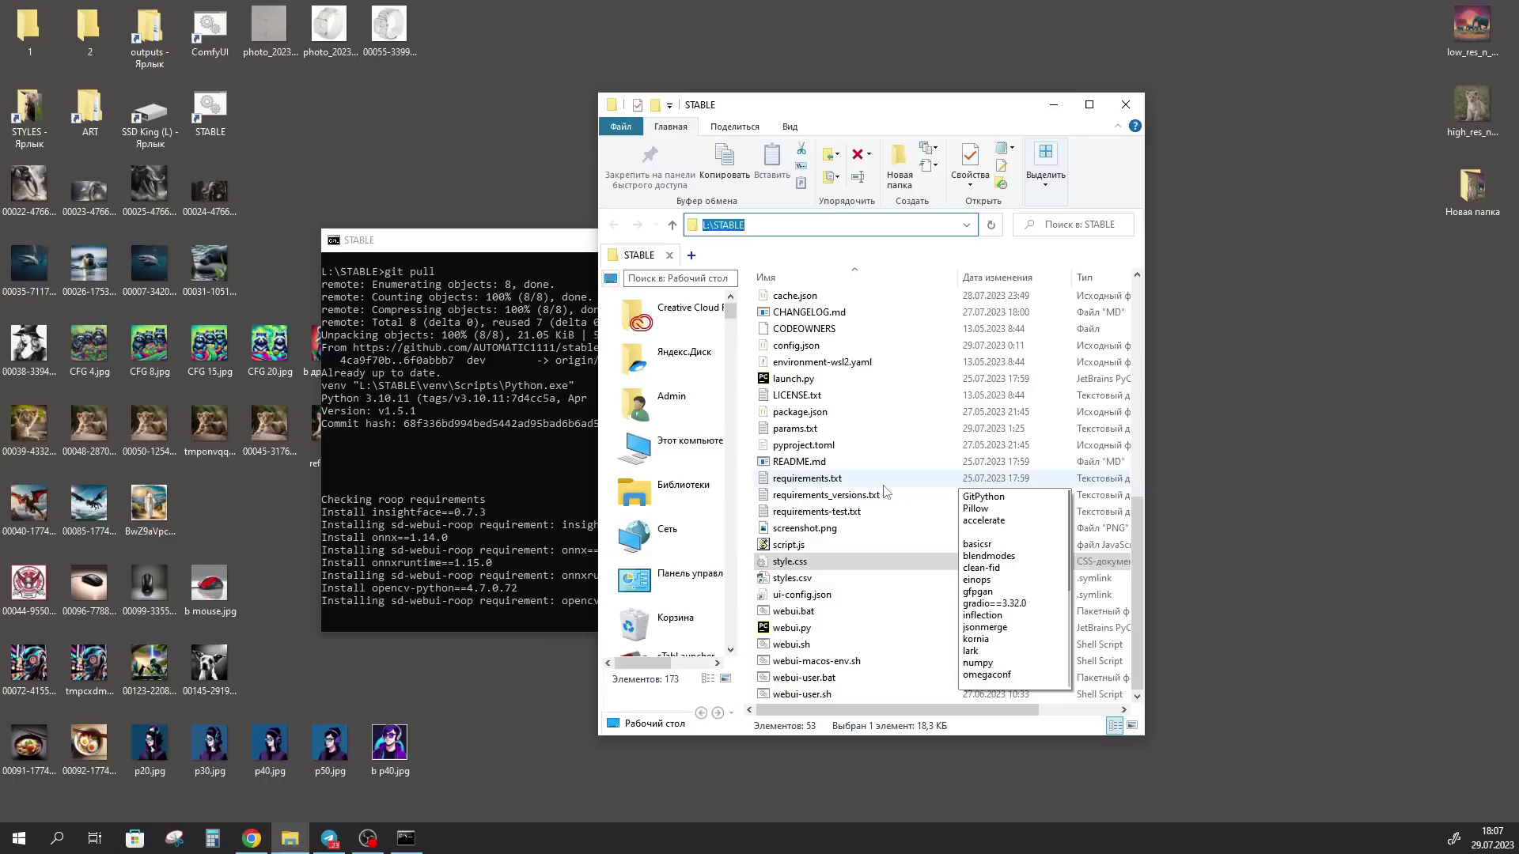
{"action": "left_click", "coordinate": [823, 479]}
{"action": "left_click", "coordinate": [928, 226]}
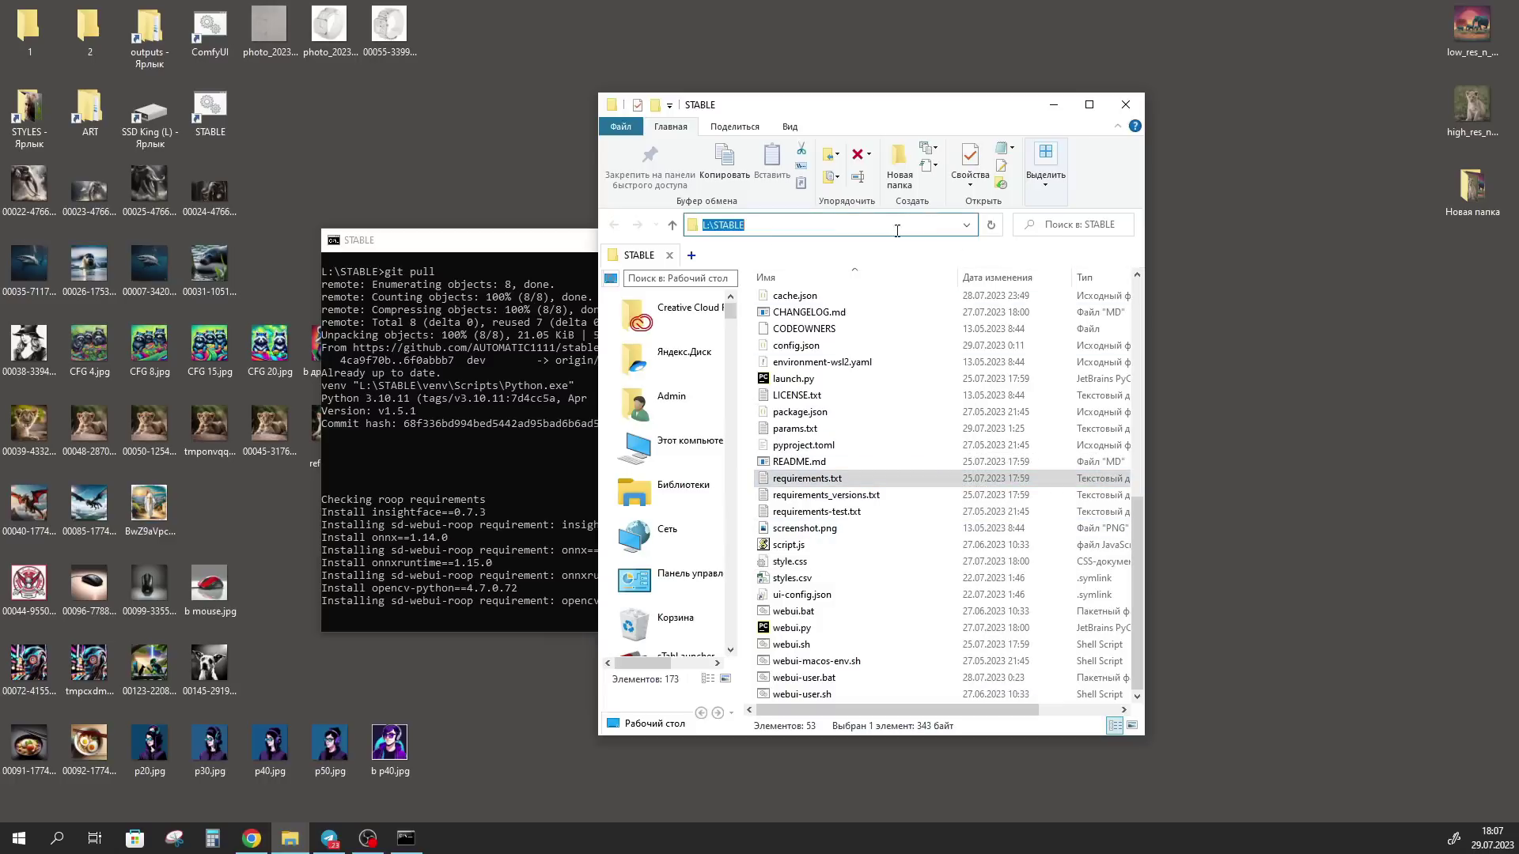
{"action": "type", "text": "cmd"}
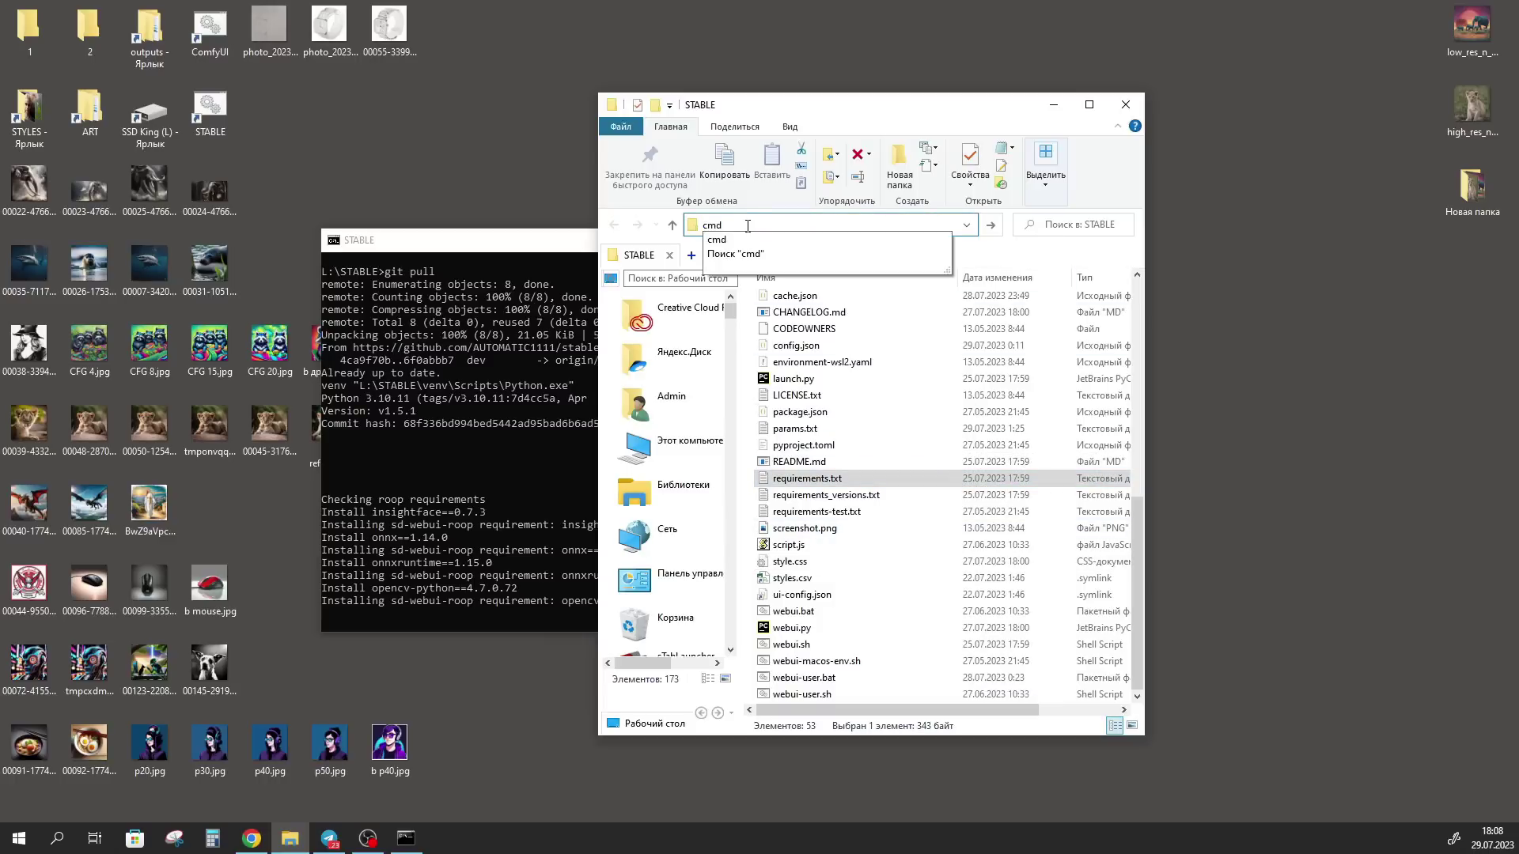
{"action": "key", "text": "Down"}
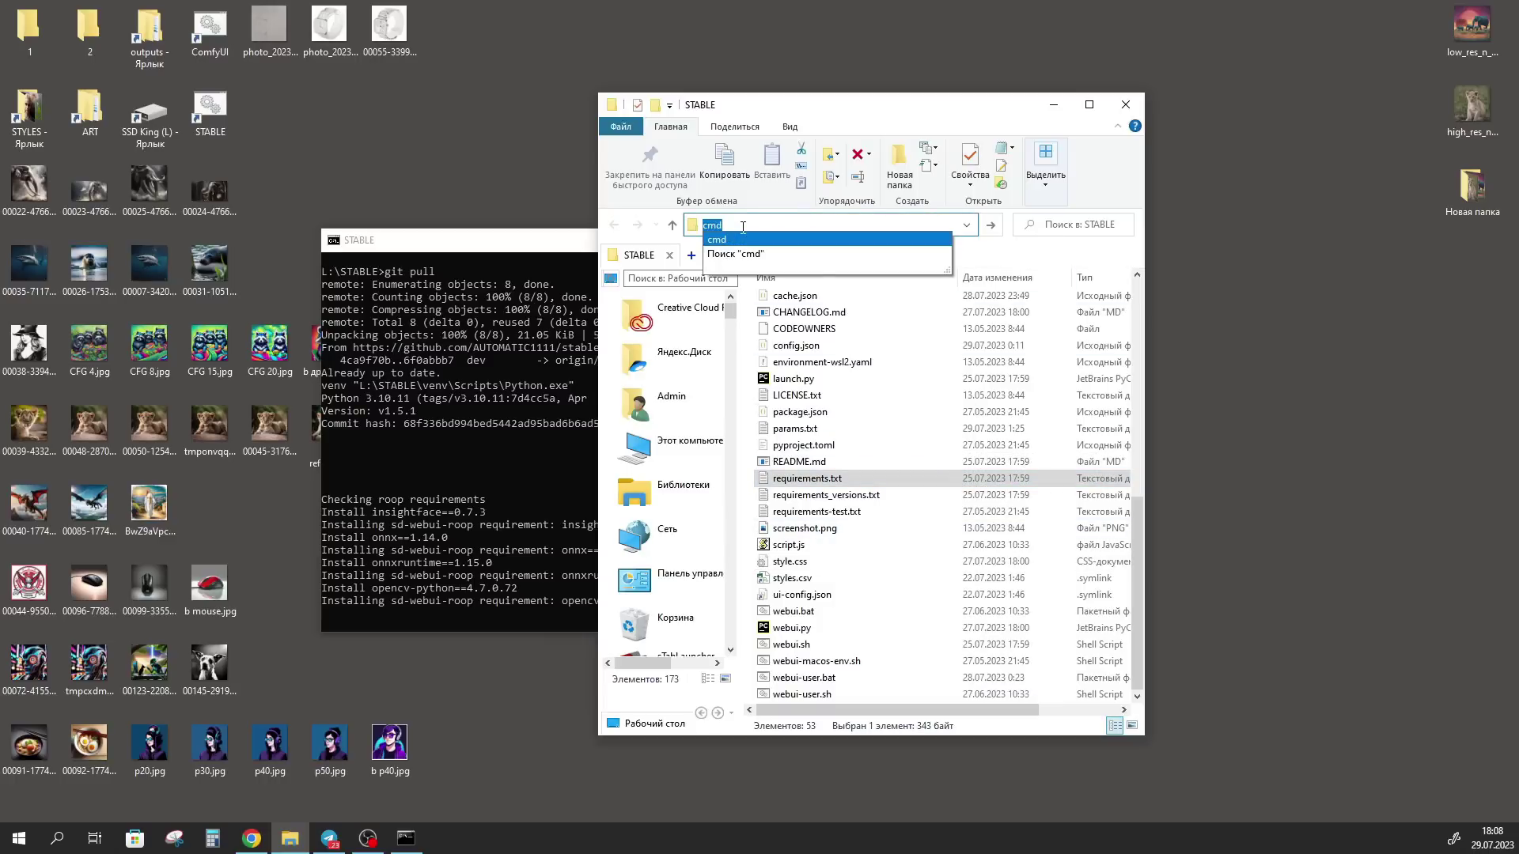
{"action": "key", "text": "Return"}
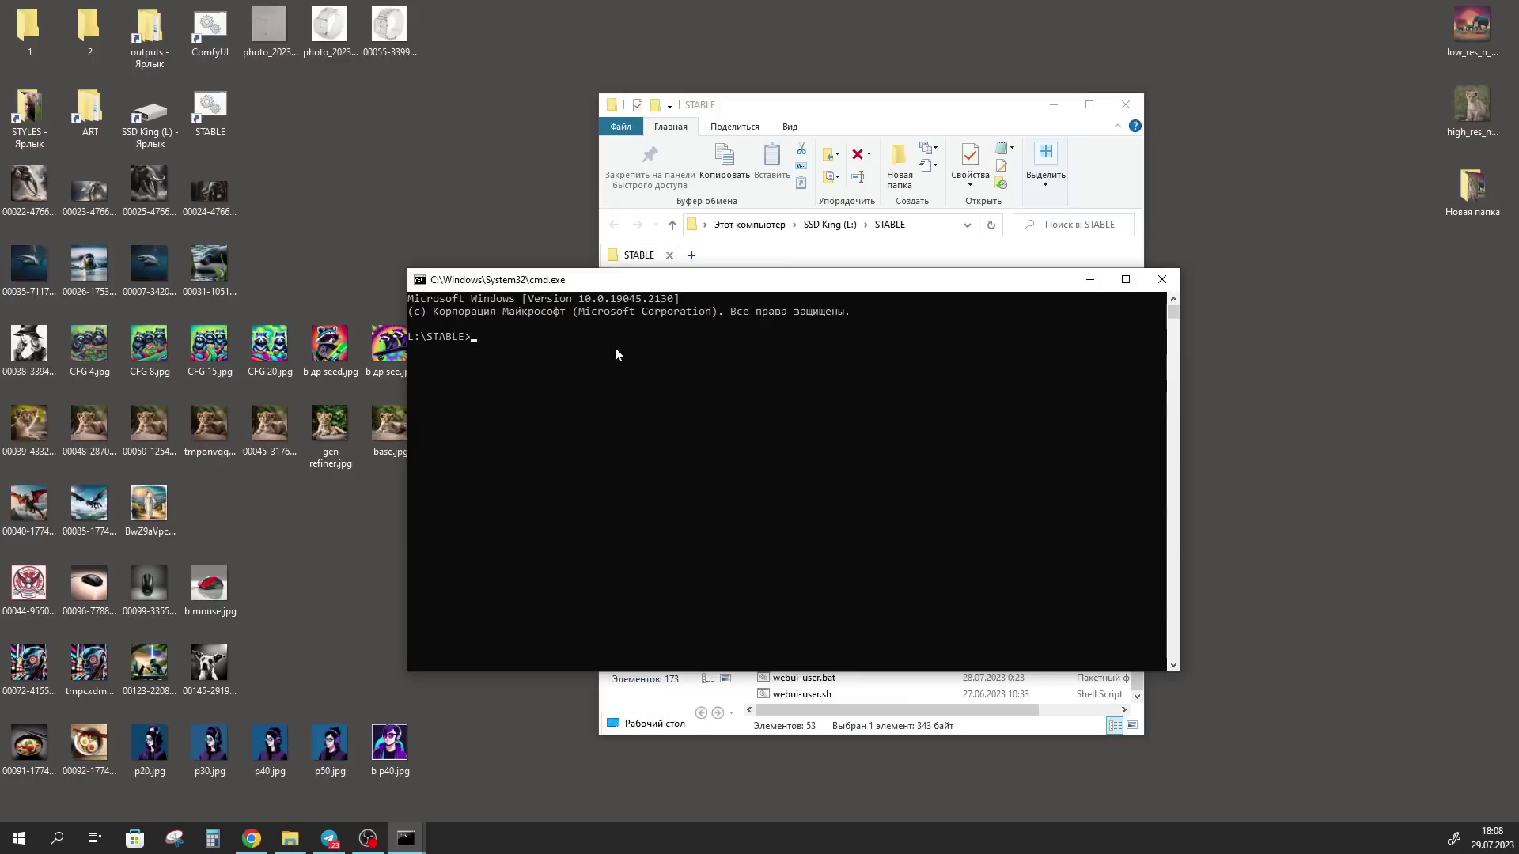
- Run git pull in L:\STABLE to update the web UI, and select webui-user.bat in the folder
{"action": "type", "text": "git pull"}
{"action": "key", "text": "Return"}
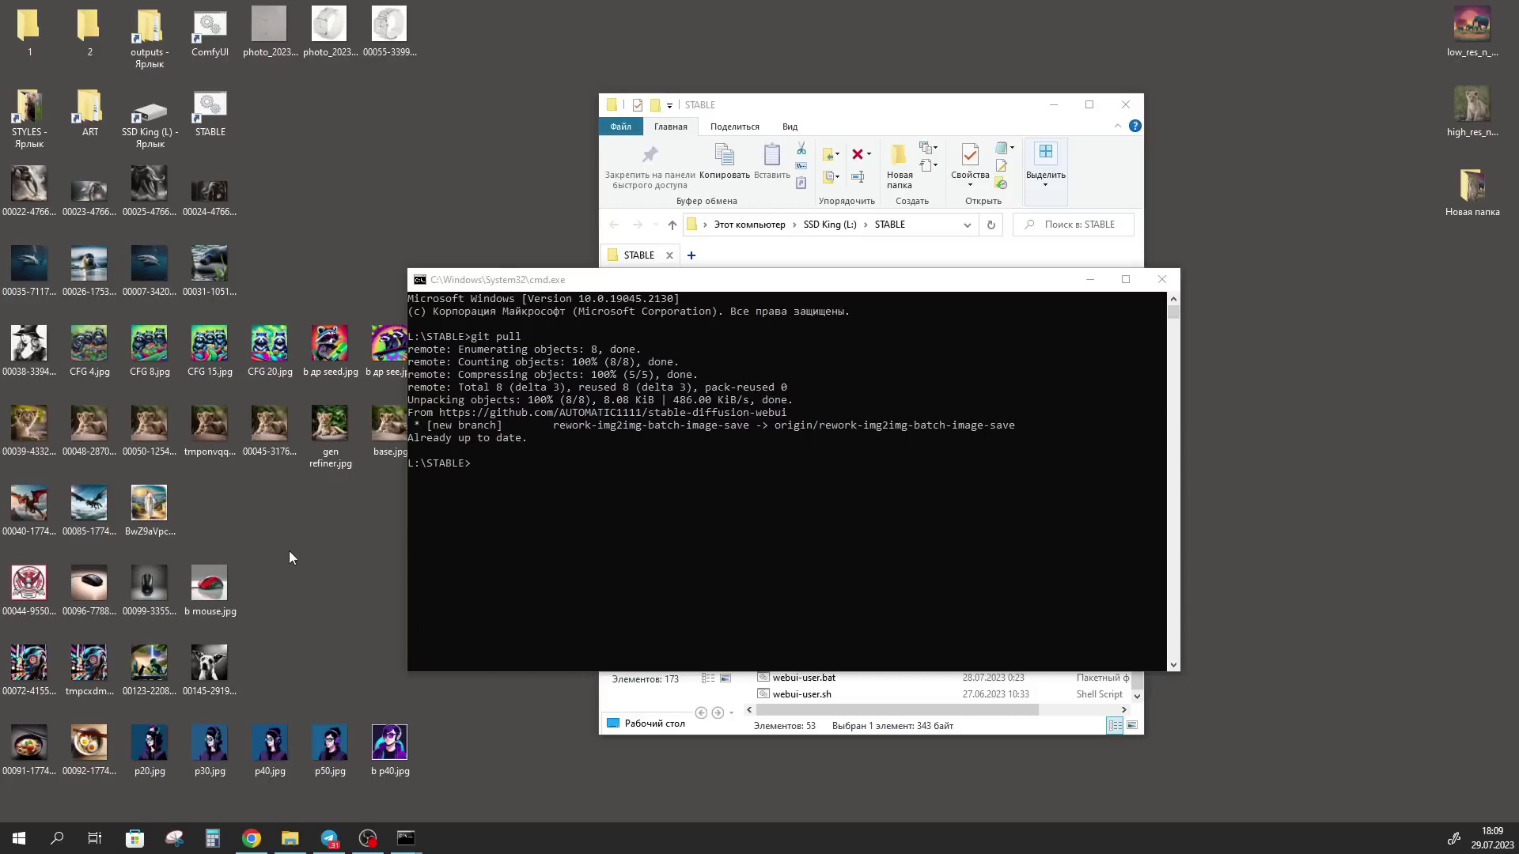
{"action": "left_click", "coordinate": [844, 680]}
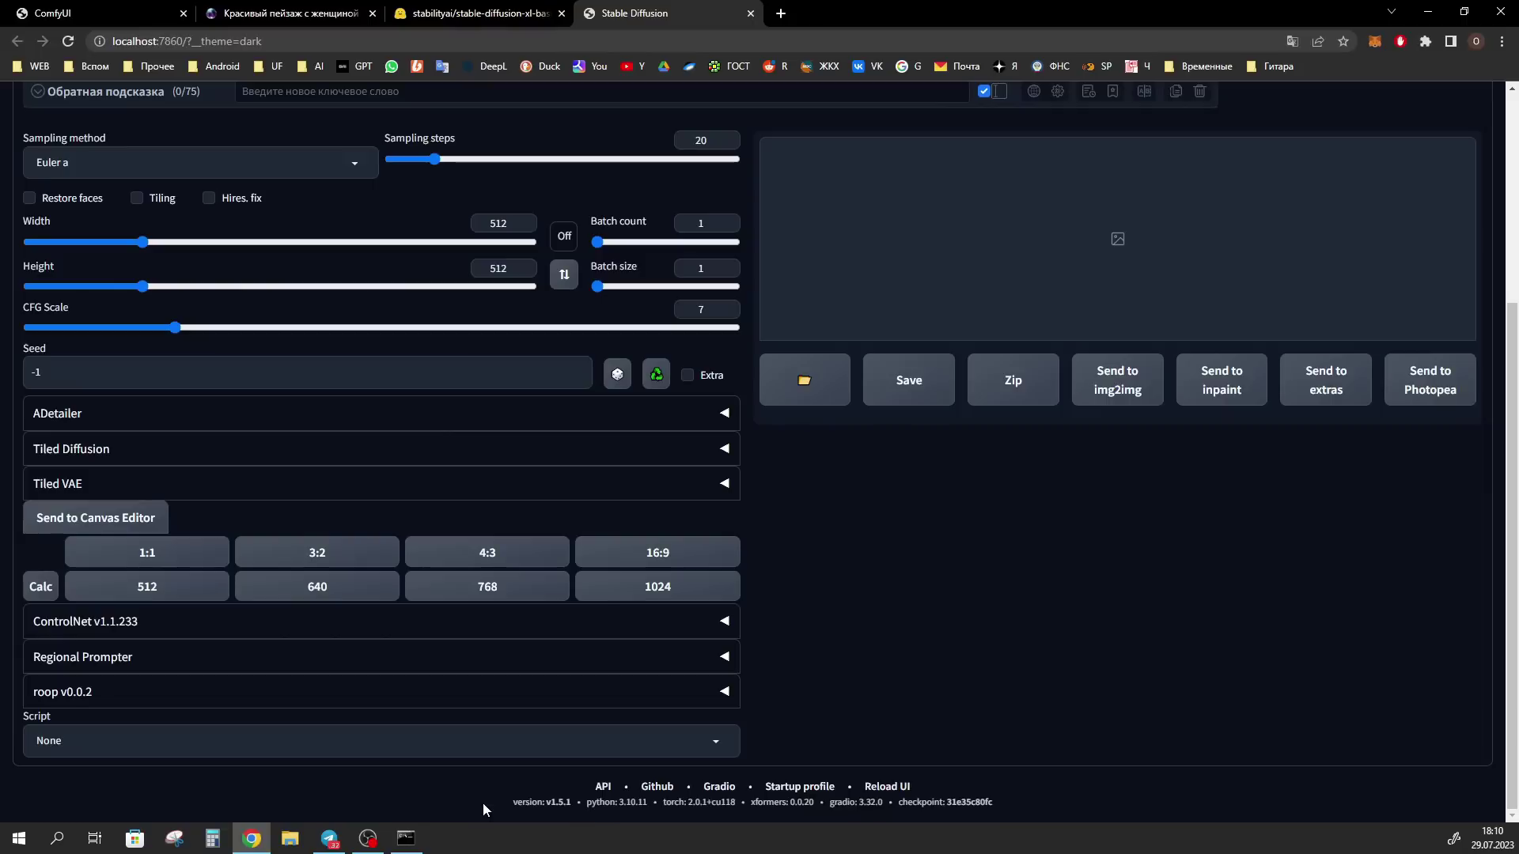
- Highlight the web UI's version number and choose SDXL--\sd_xl_base_1.0.safetensors as the Stable Diffusion checkpoint
{"action": "left_click_drag", "start_coordinate": [503, 798], "coordinate": [570, 806]}
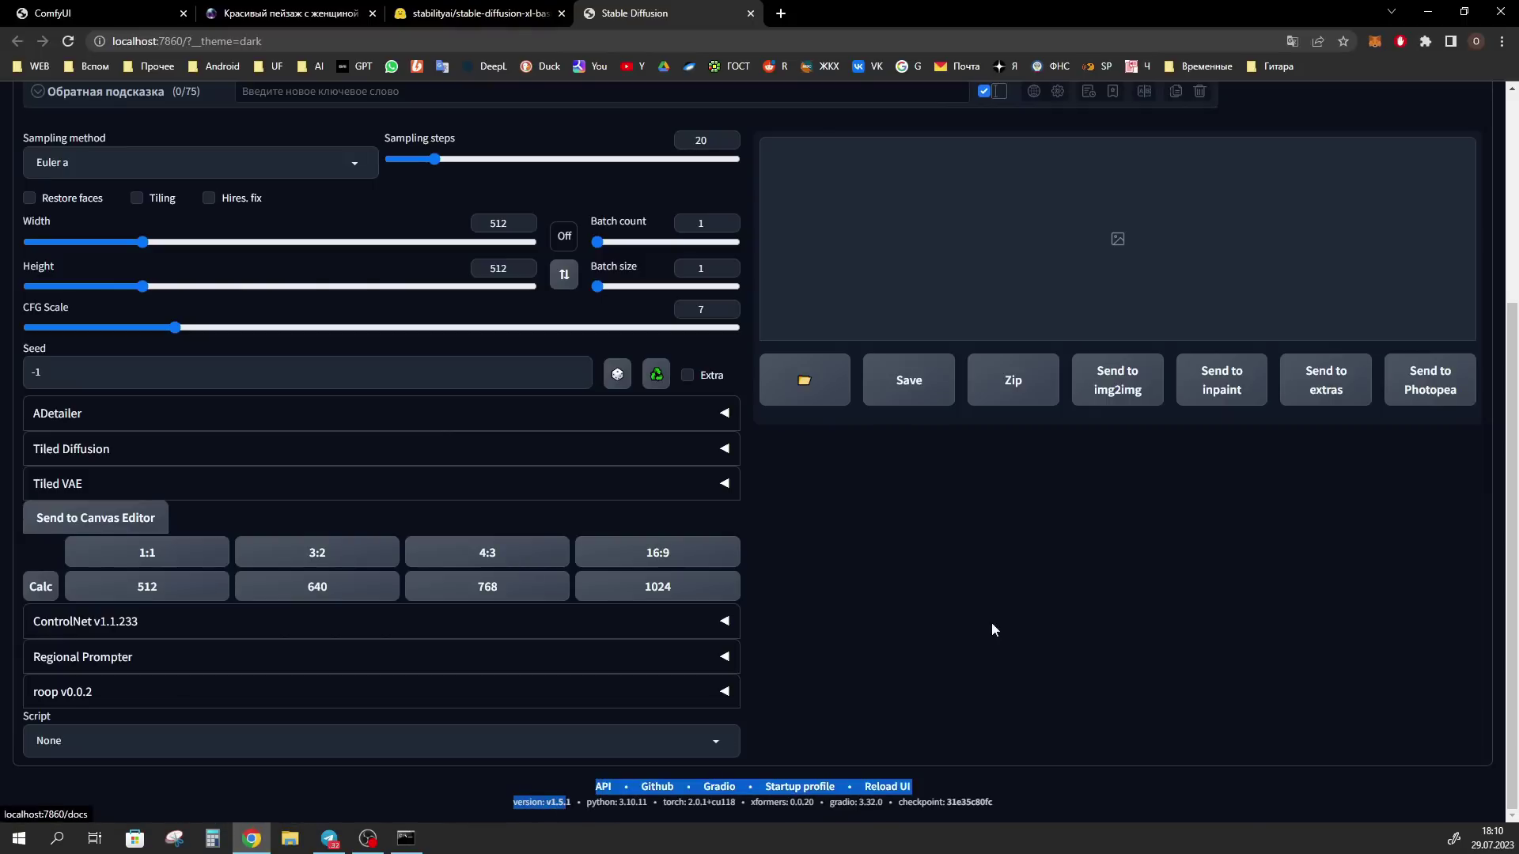
{"action": "scroll", "coordinate": [1013, 618], "scroll_direction": "up", "scroll_amount": 4}
{"action": "left_click", "coordinate": [158, 127]}
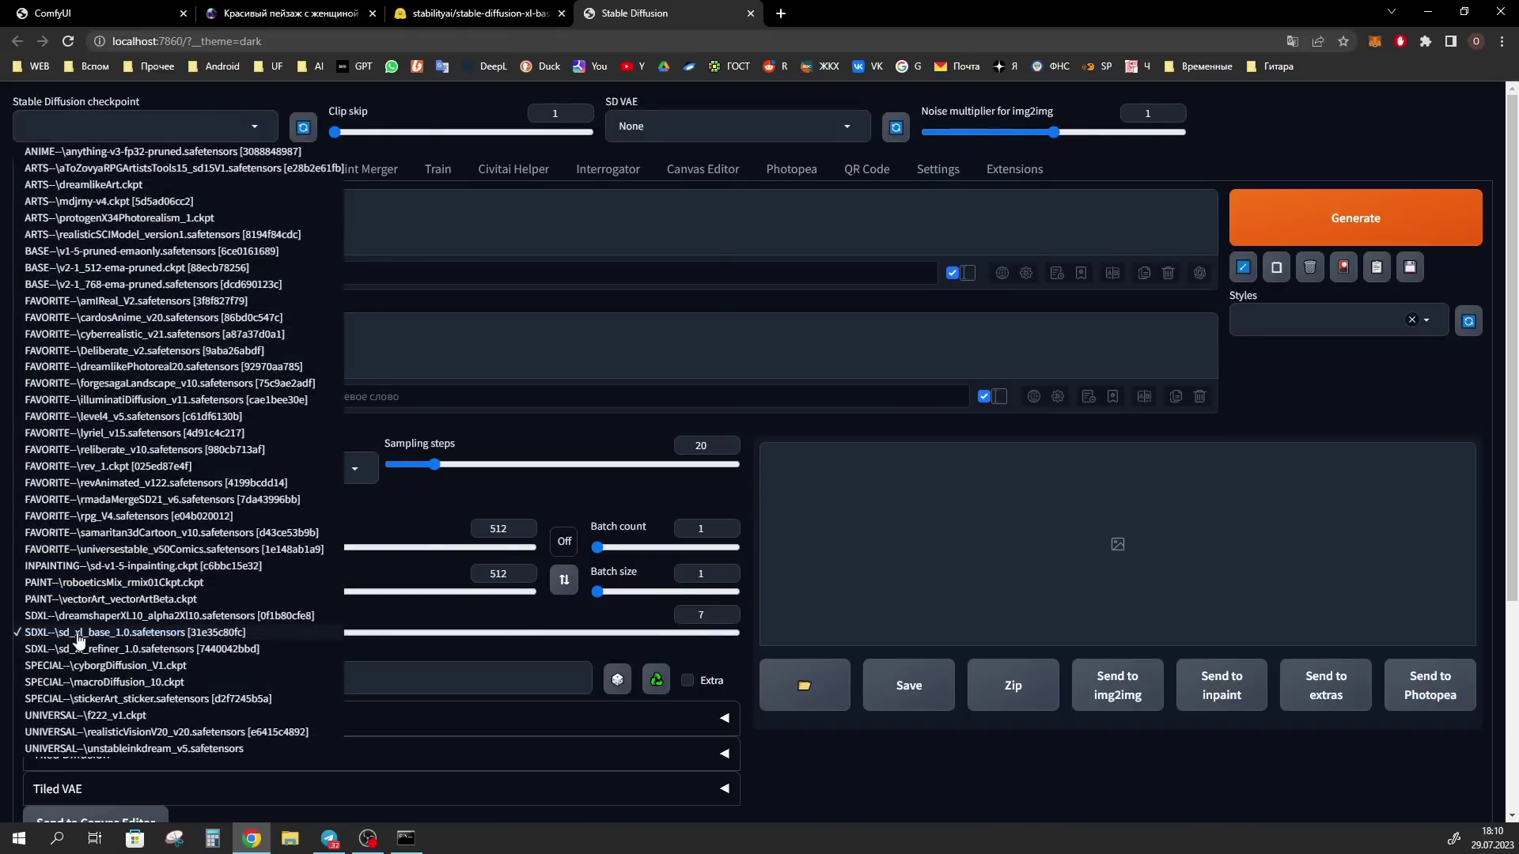
{"action": "left_click", "coordinate": [100, 633]}
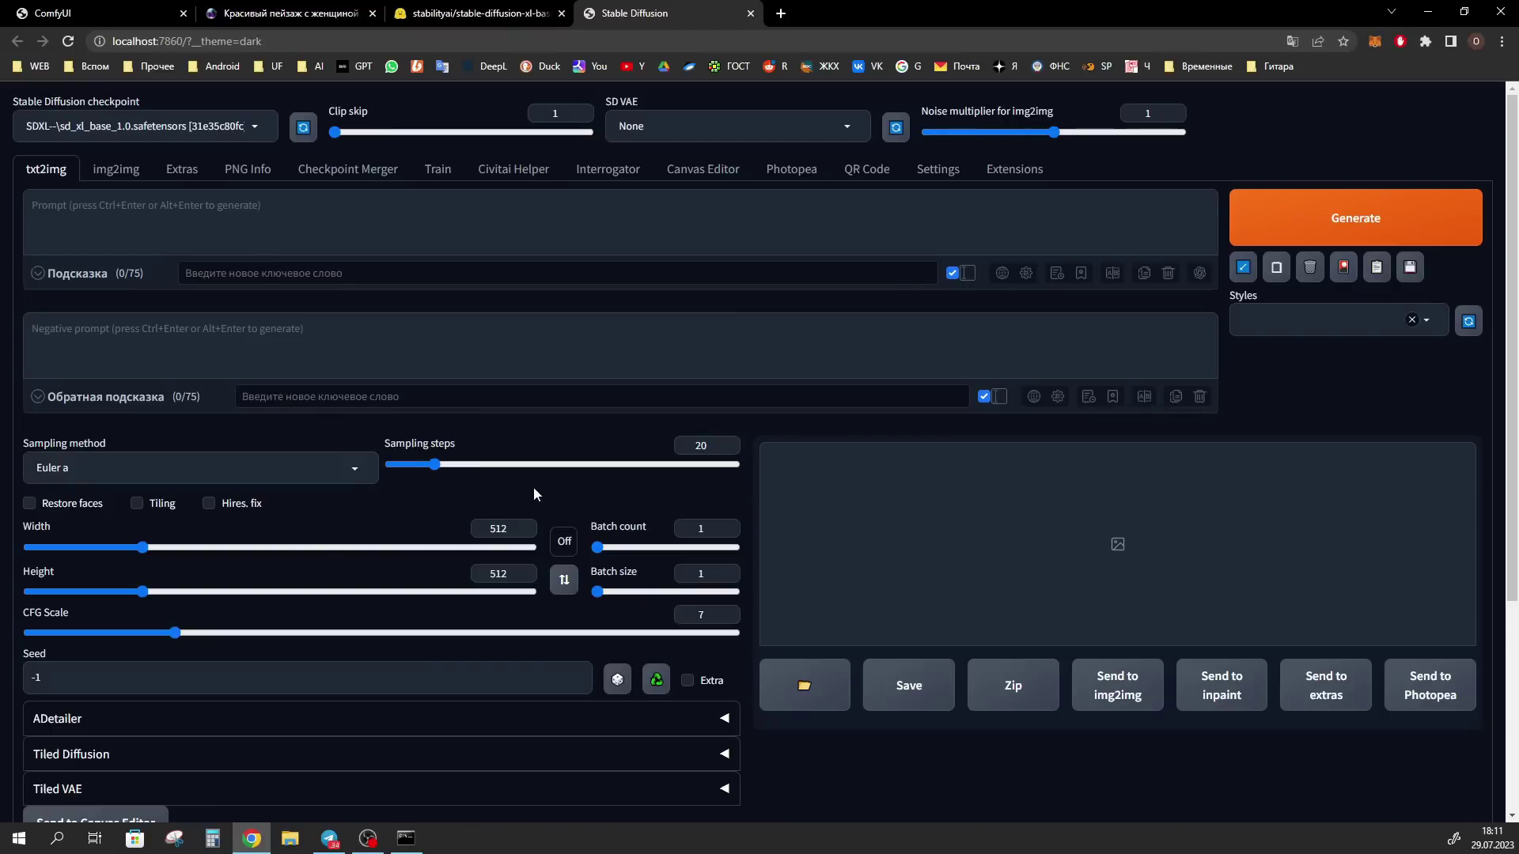
- Open the Windows virtual memory settings through the advanced system and performance options
{"action": "right_click", "coordinate": [17, 842]}
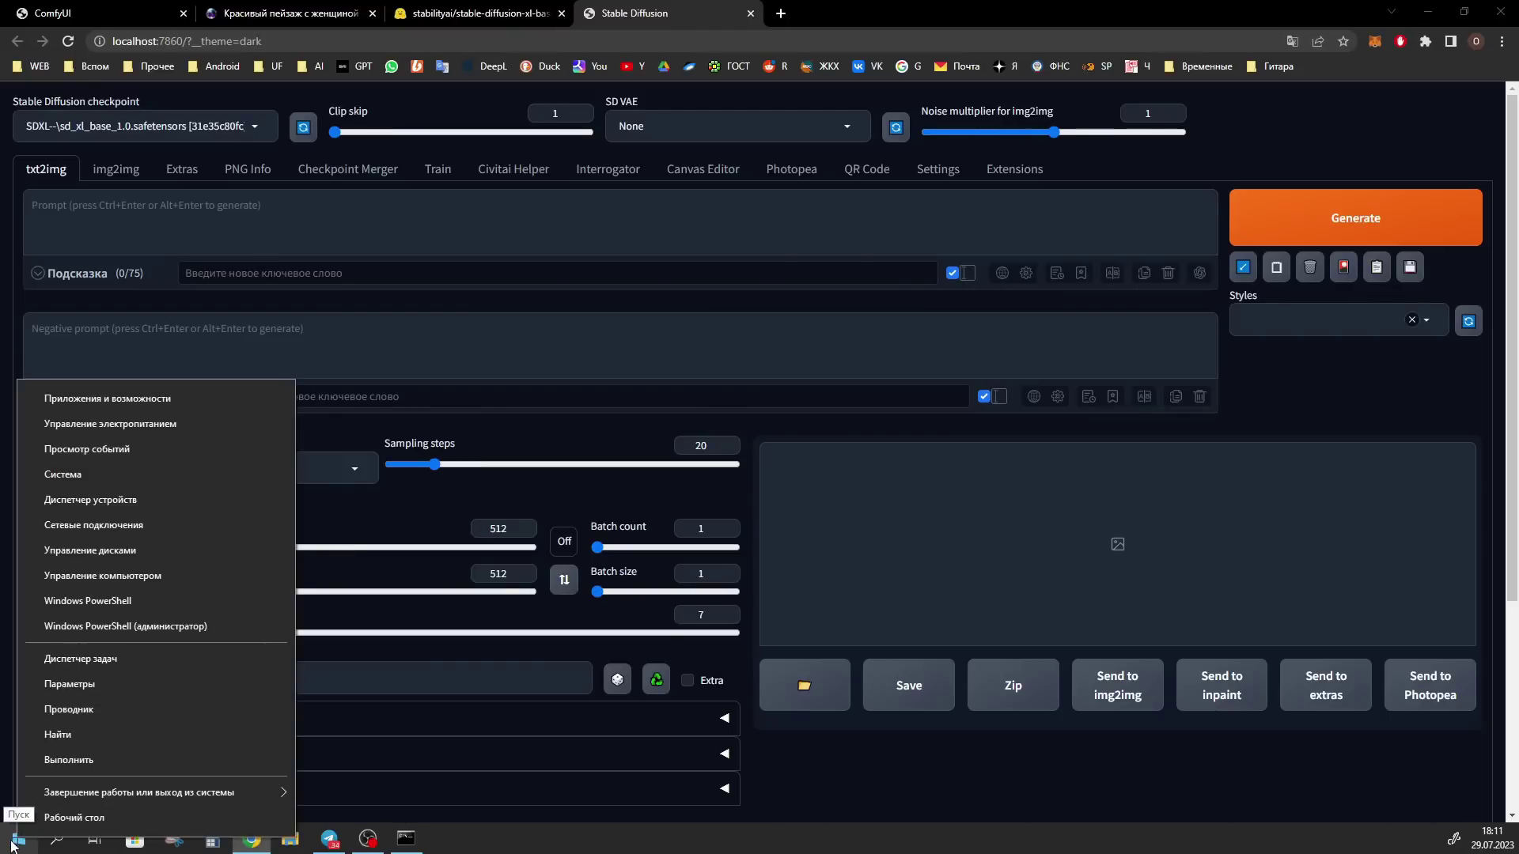
{"action": "left_click", "coordinate": [74, 476]}
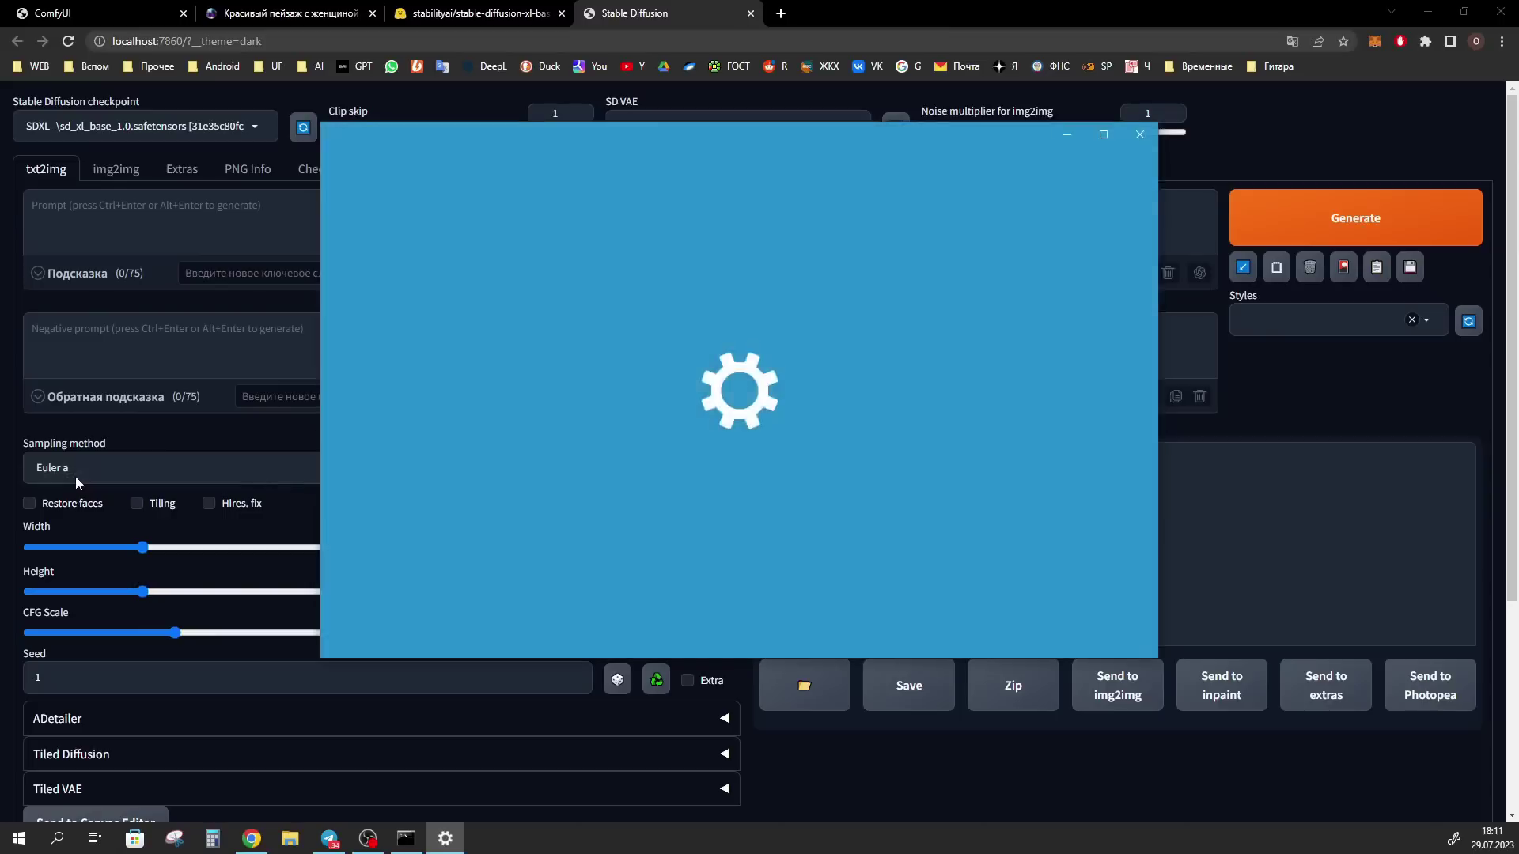
{"action": "scroll", "coordinate": [987, 455], "scroll_direction": "down", "scroll_amount": 3}
{"action": "left_click", "coordinate": [677, 439]}
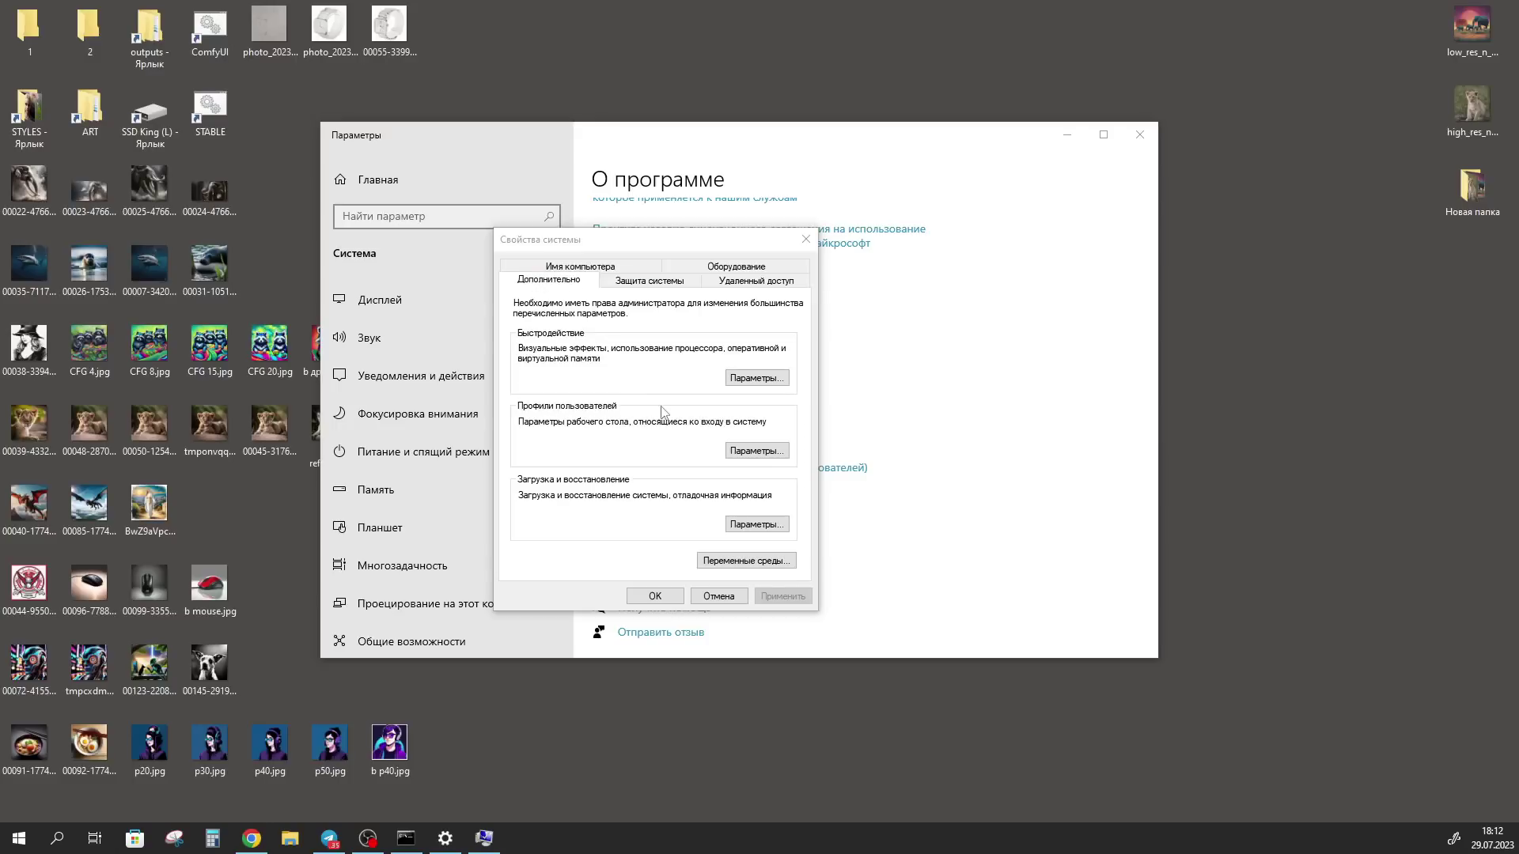
{"action": "left_click", "coordinate": [764, 382]}
{"action": "left_click", "coordinate": [768, 356]}
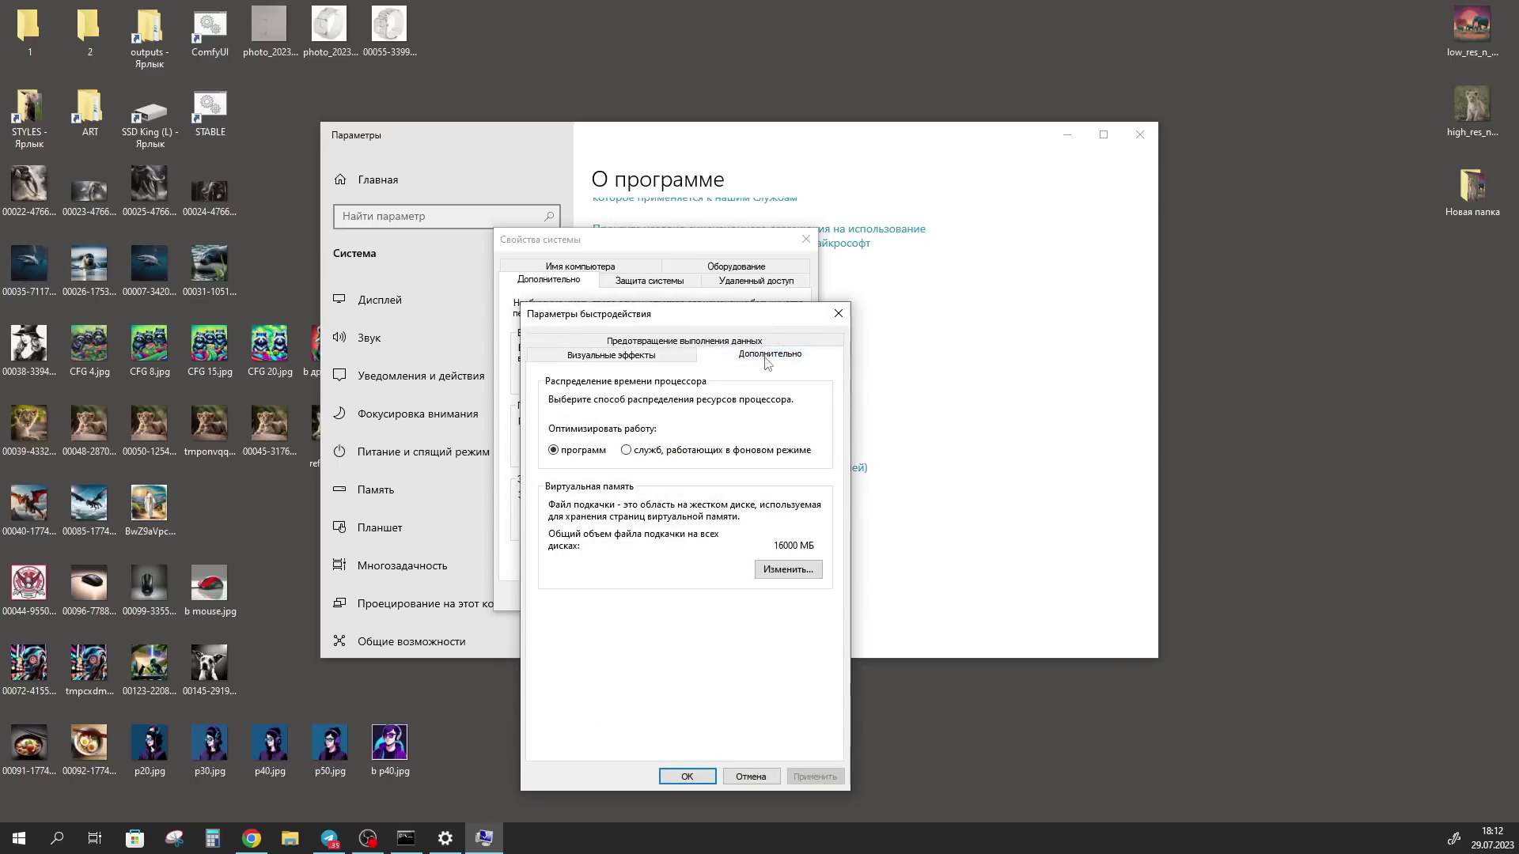
{"action": "left_click", "coordinate": [786, 577]}
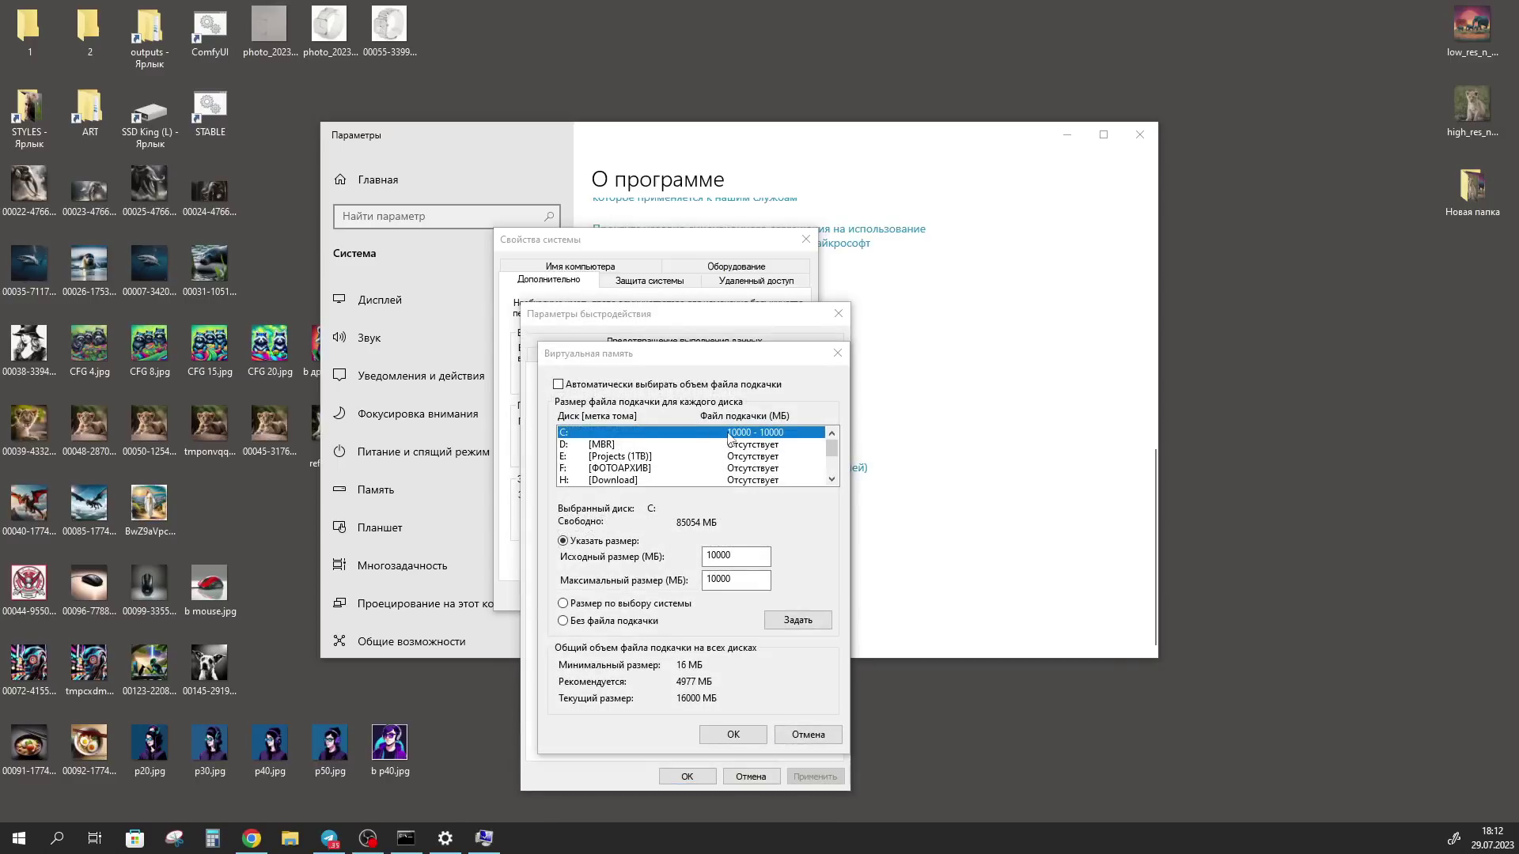
- Set a custom paging file on drive C: with 10000 MB as initial and maximum size and confirm the settings
{"action": "left_click", "coordinate": [744, 556]}
{"action": "key", "text": "Tab"}
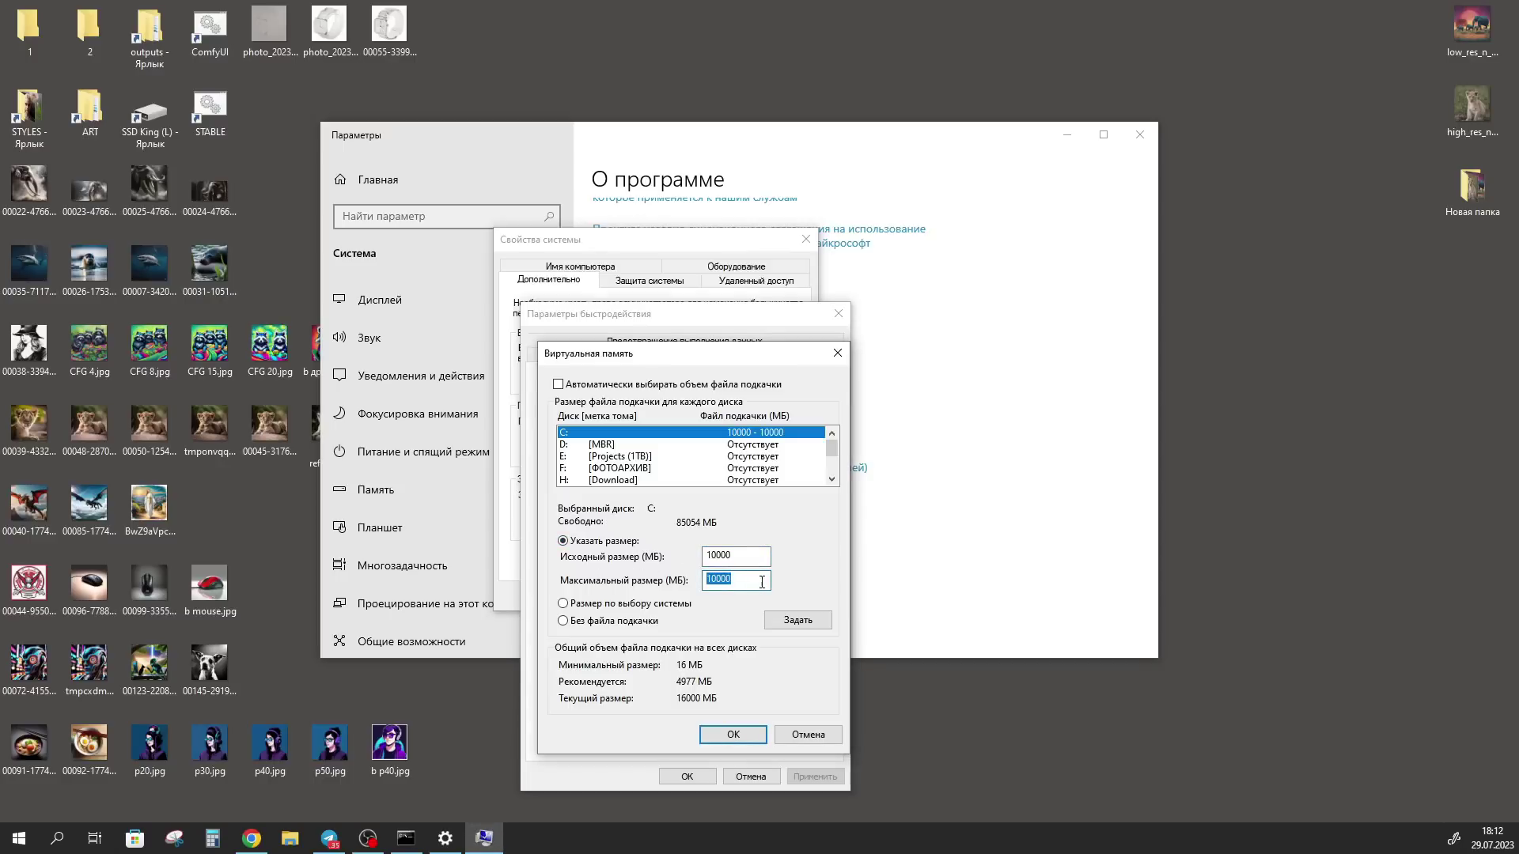
{"action": "left_click", "coordinate": [797, 621]}
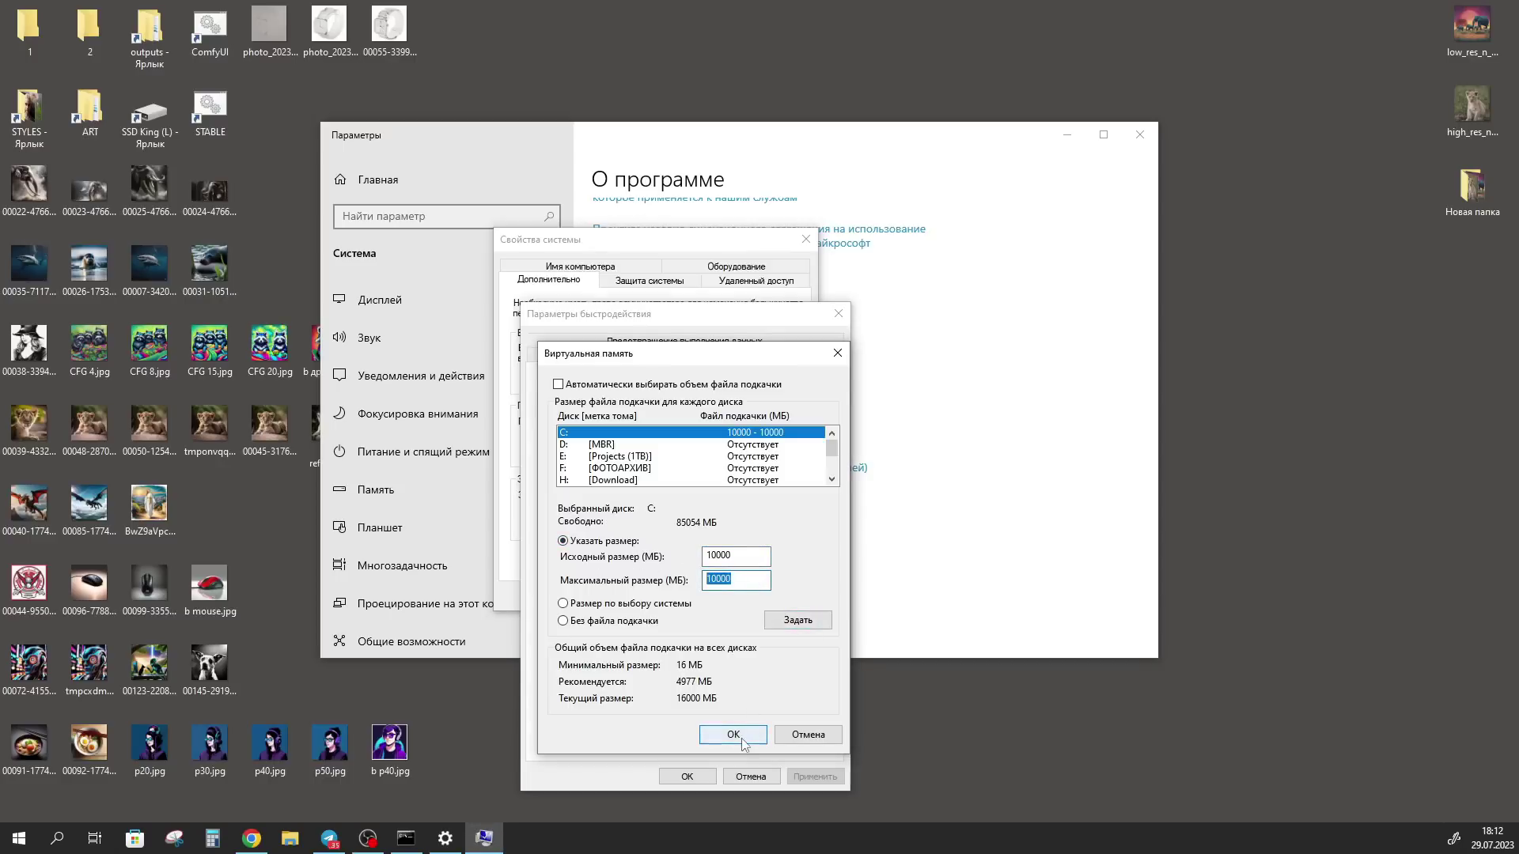
{"action": "left_click", "coordinate": [734, 734]}
{"action": "left_click", "coordinate": [687, 777]}
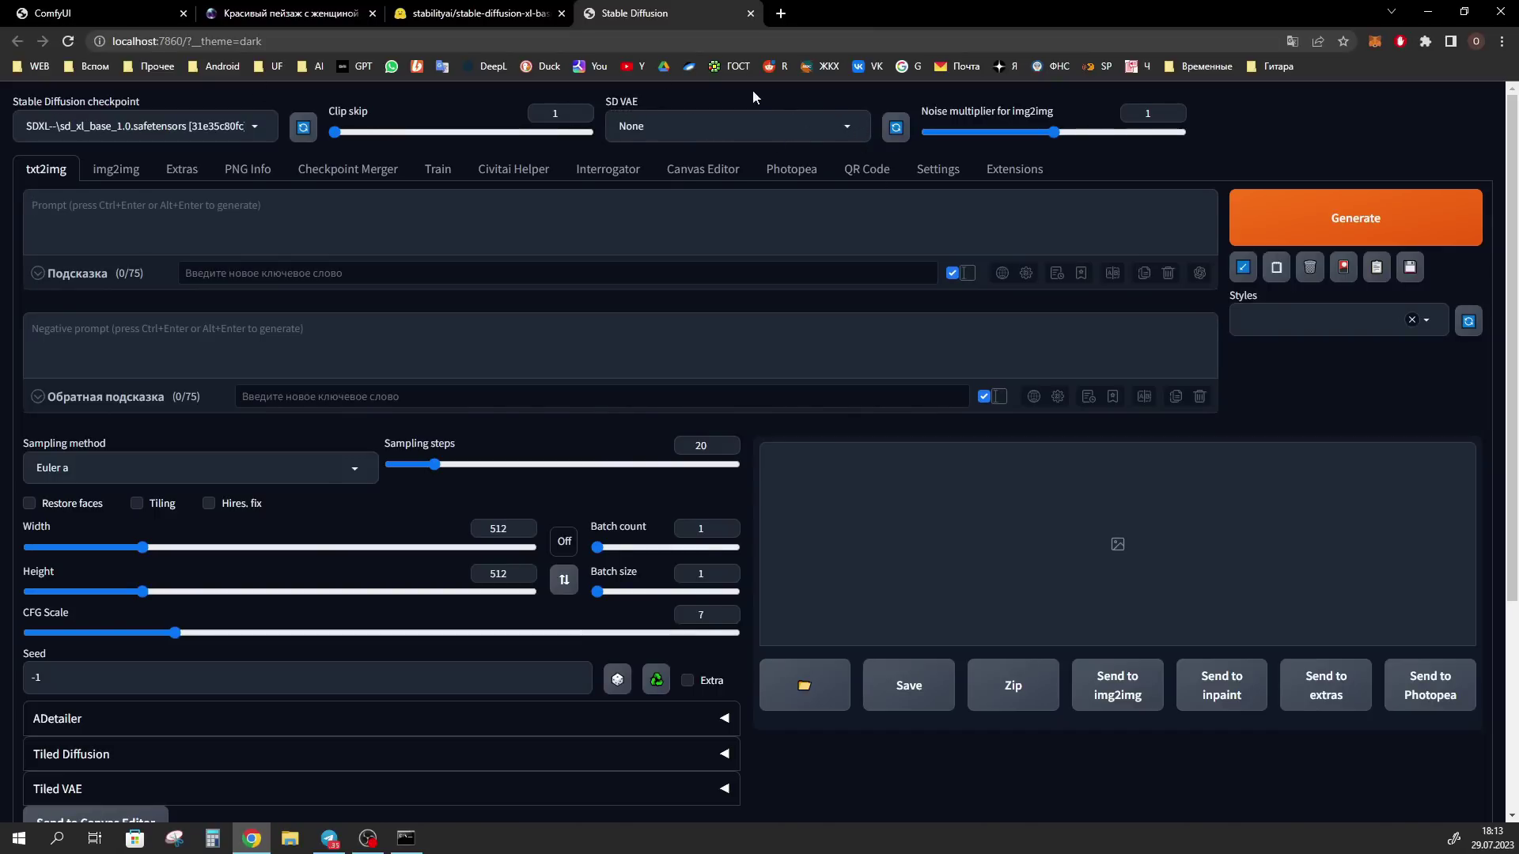
- Set the SD VAE to None and check the checkpoint caching options in the web UI's Stable Diffusion settings
{"action": "left_click", "coordinate": [752, 126]}
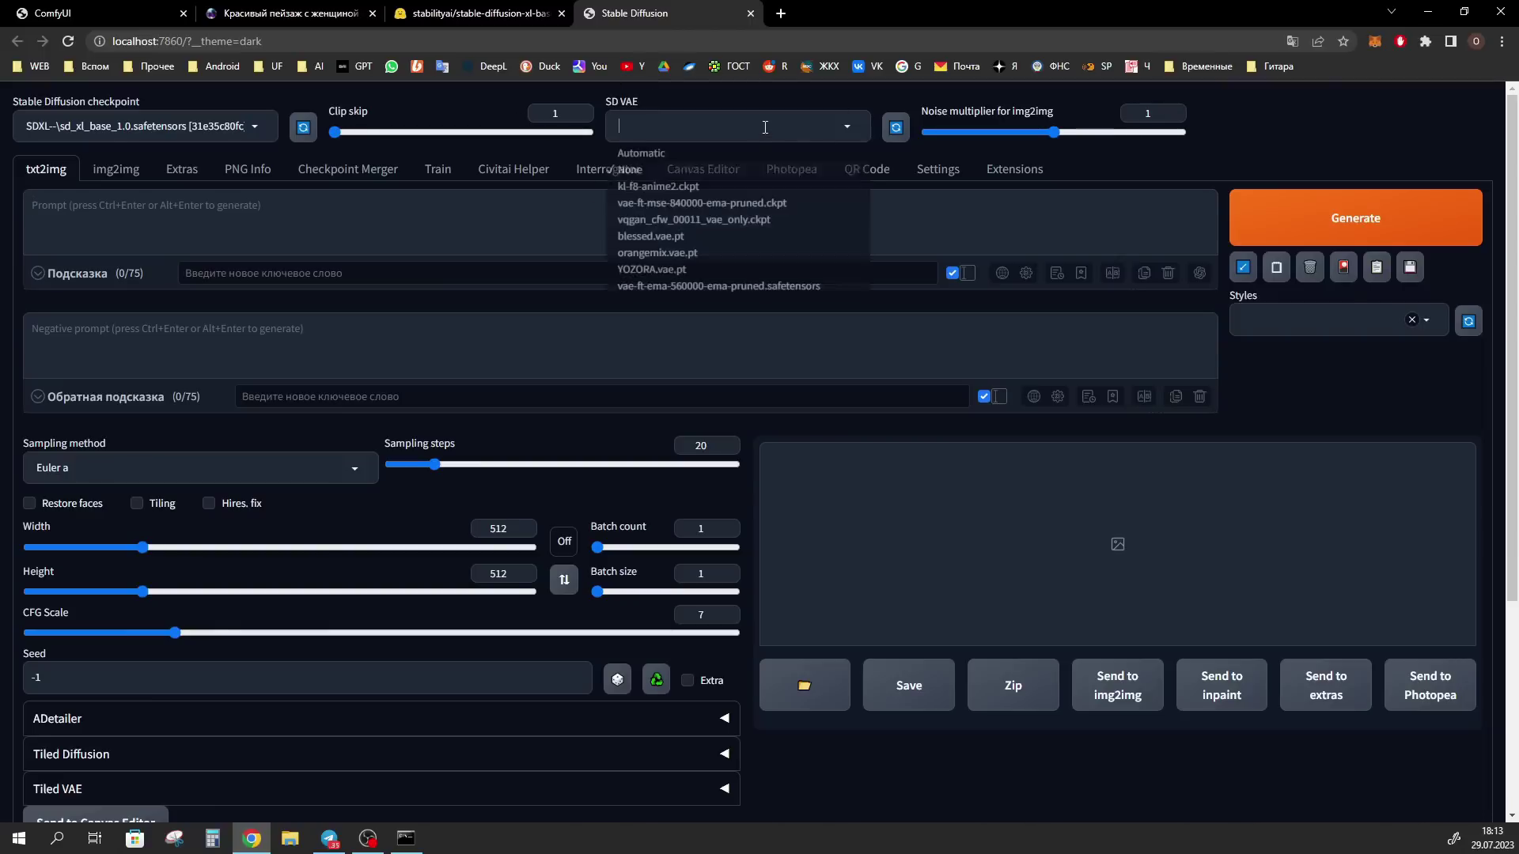
{"action": "left_click", "coordinate": [653, 176]}
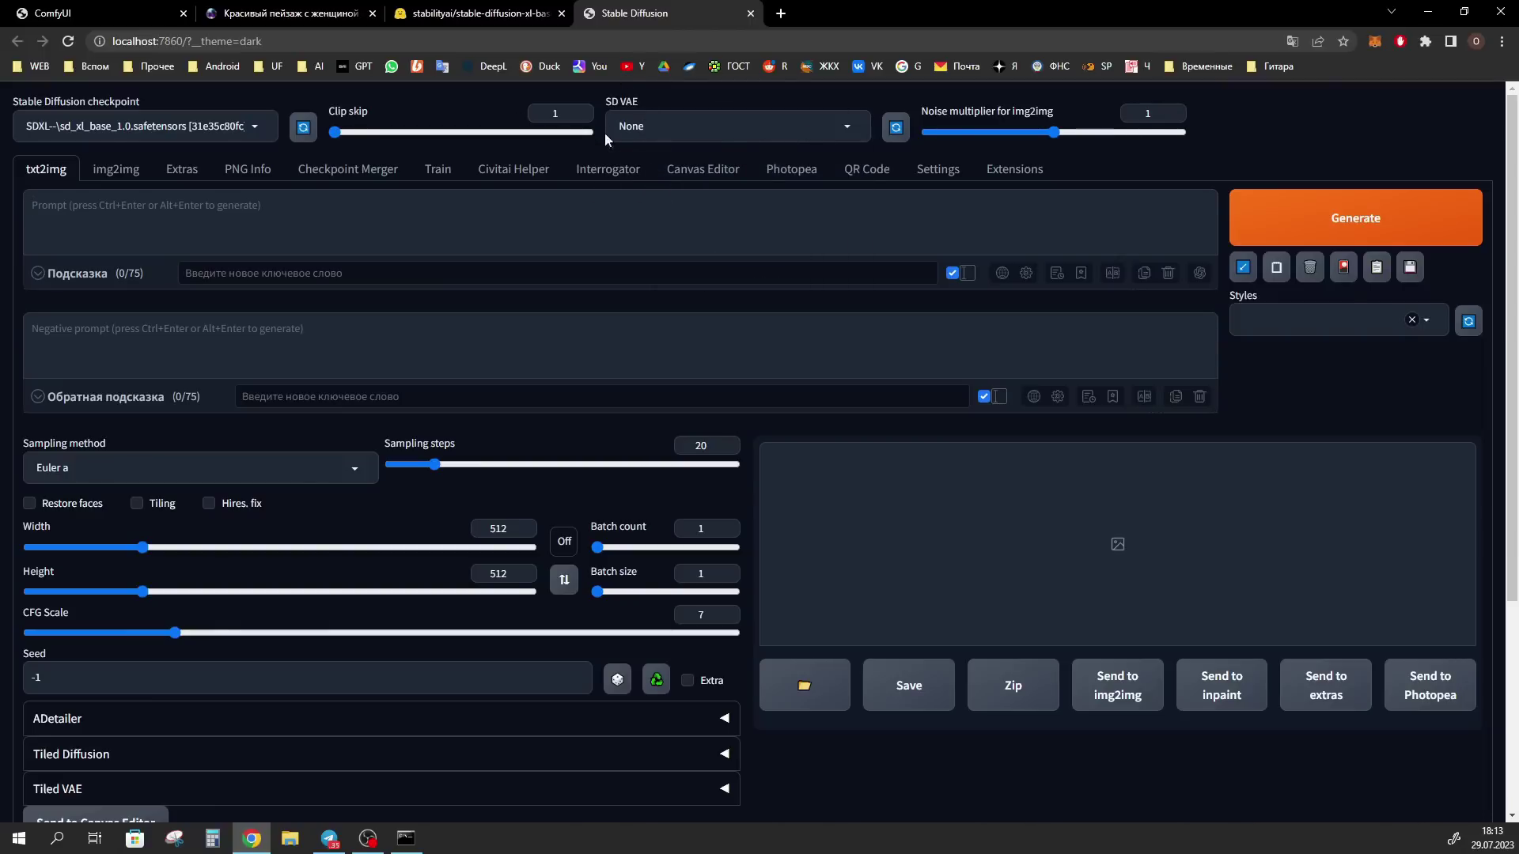
{"action": "left_click", "coordinate": [940, 174]}
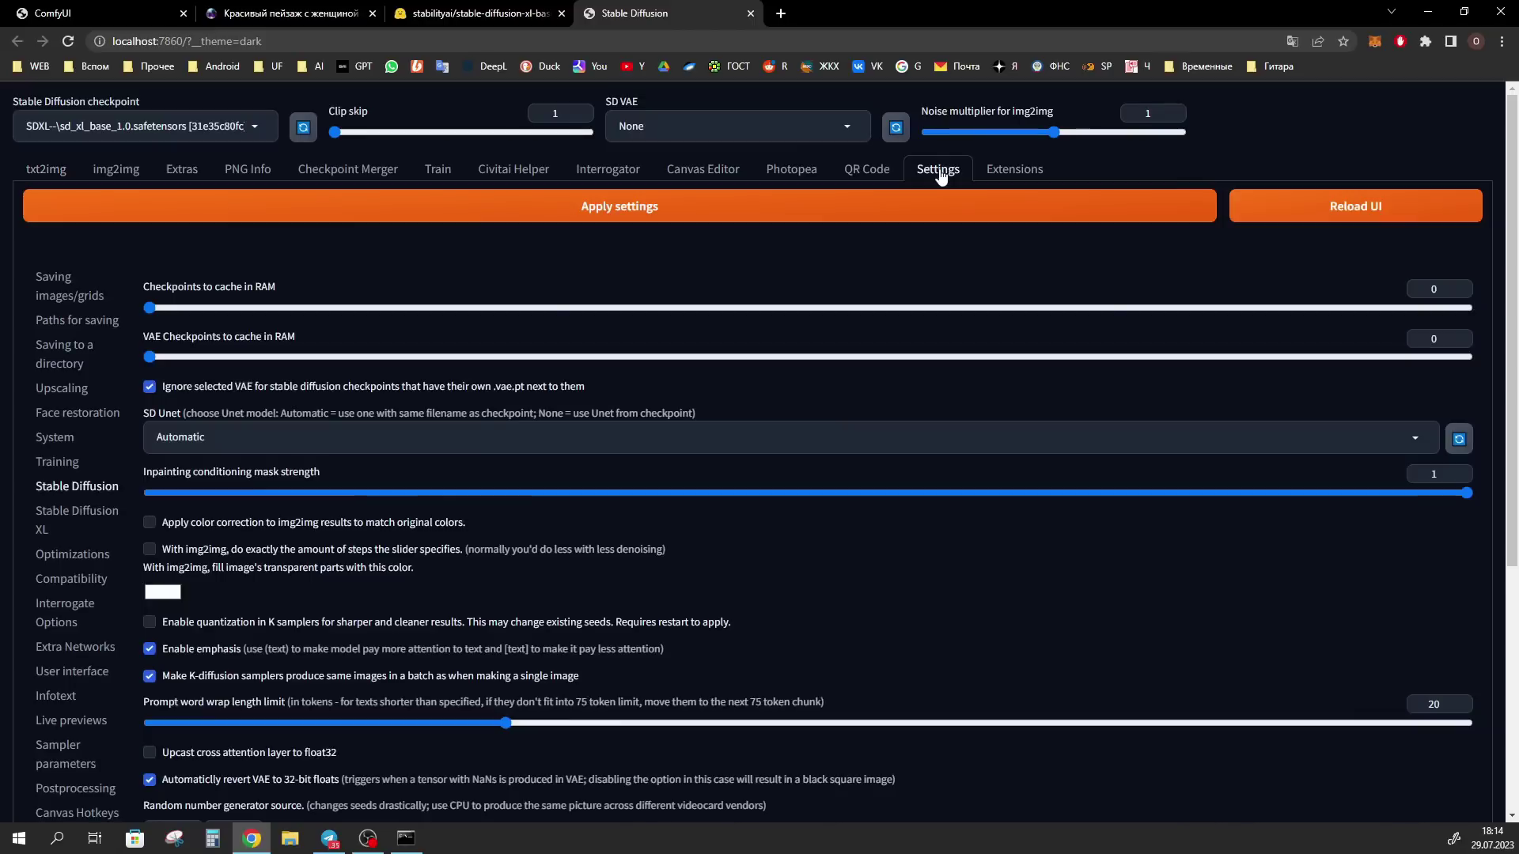
{"action": "left_click", "coordinate": [53, 488]}
{"action": "left_click", "coordinate": [16, 162]}
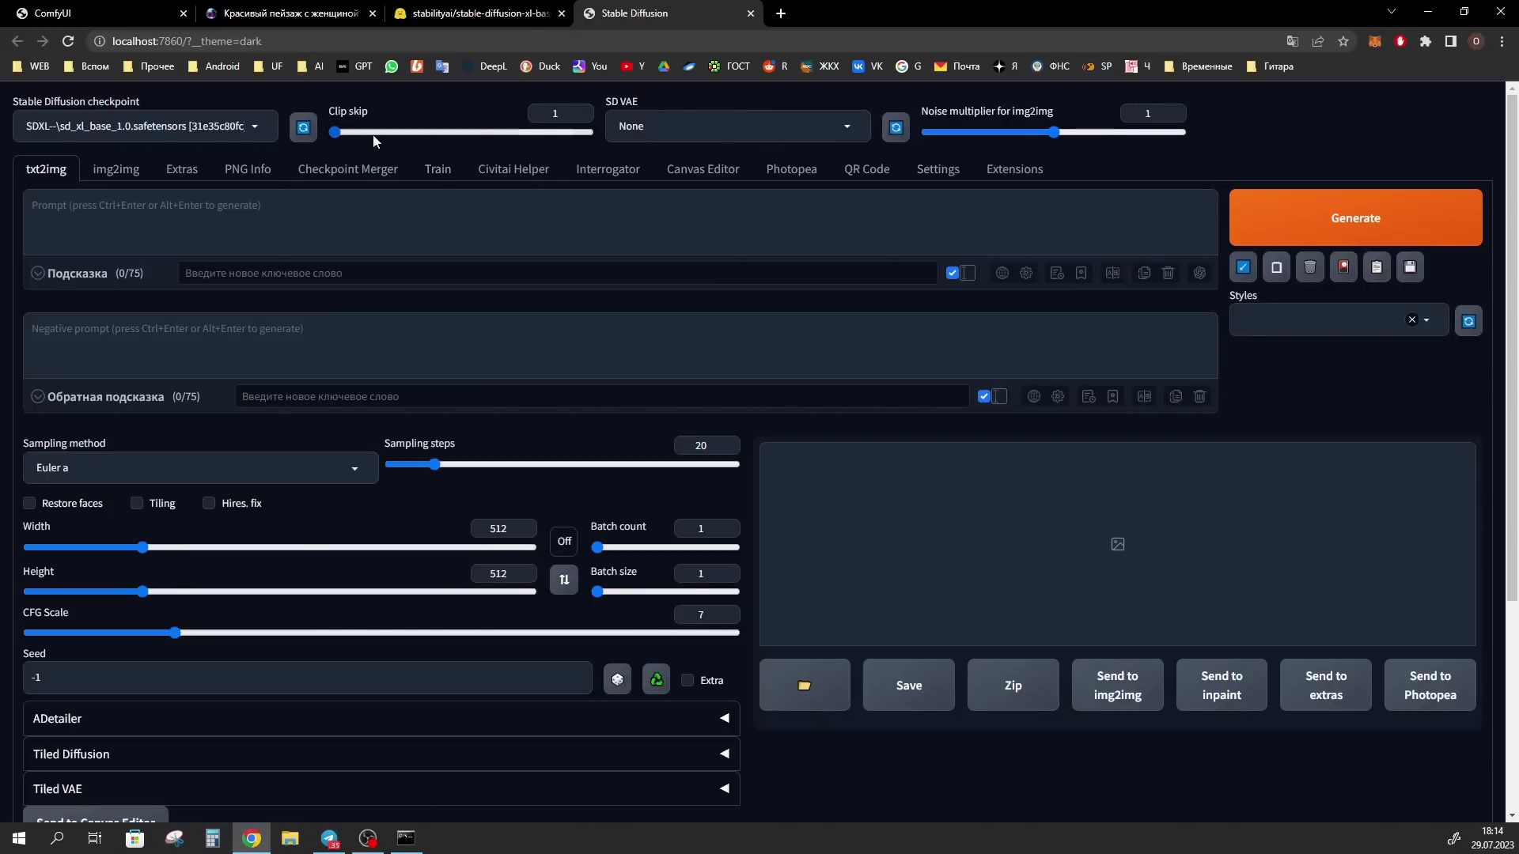
- Look through the txt2img sampling methods and set the image width and height to 1024
{"action": "scroll", "coordinate": [482, 360], "scroll_direction": "down", "scroll_amount": 2}
{"action": "left_click", "coordinate": [159, 309]}
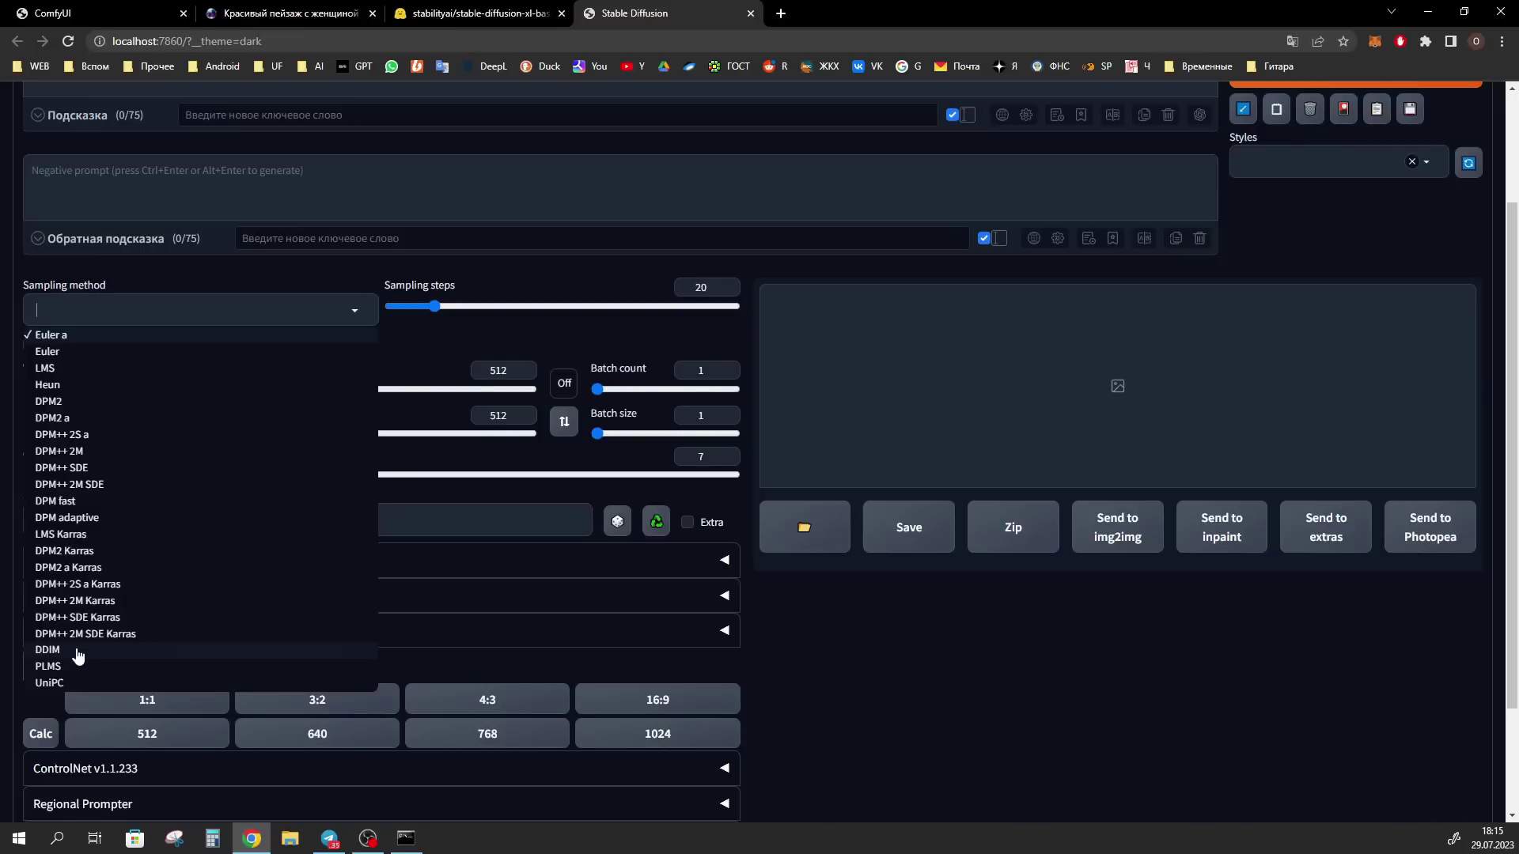
{"action": "left_click", "coordinate": [127, 733]}
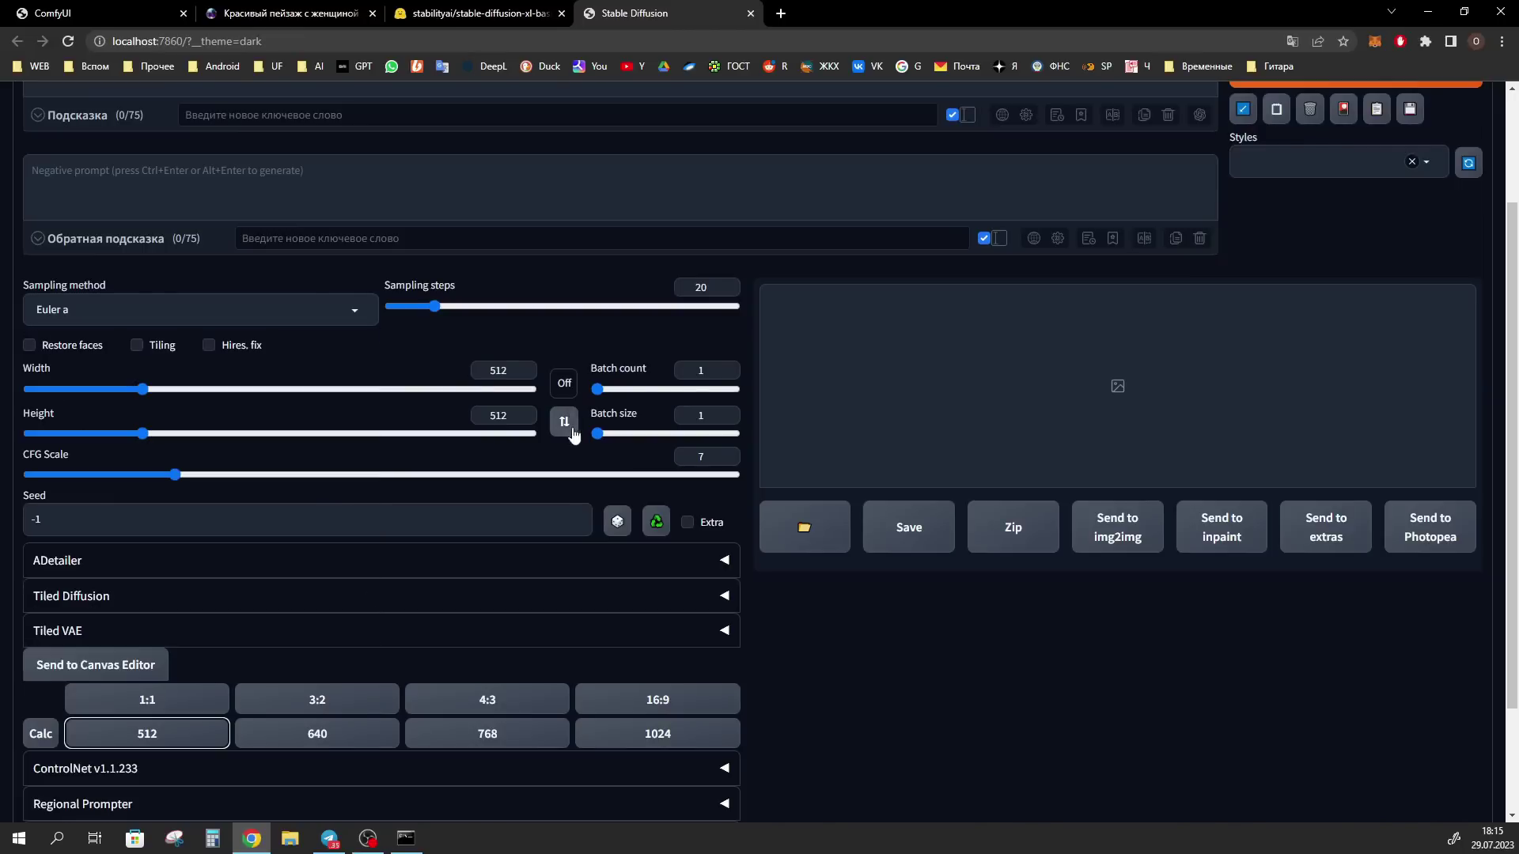
{"action": "left_click", "coordinate": [495, 738]}
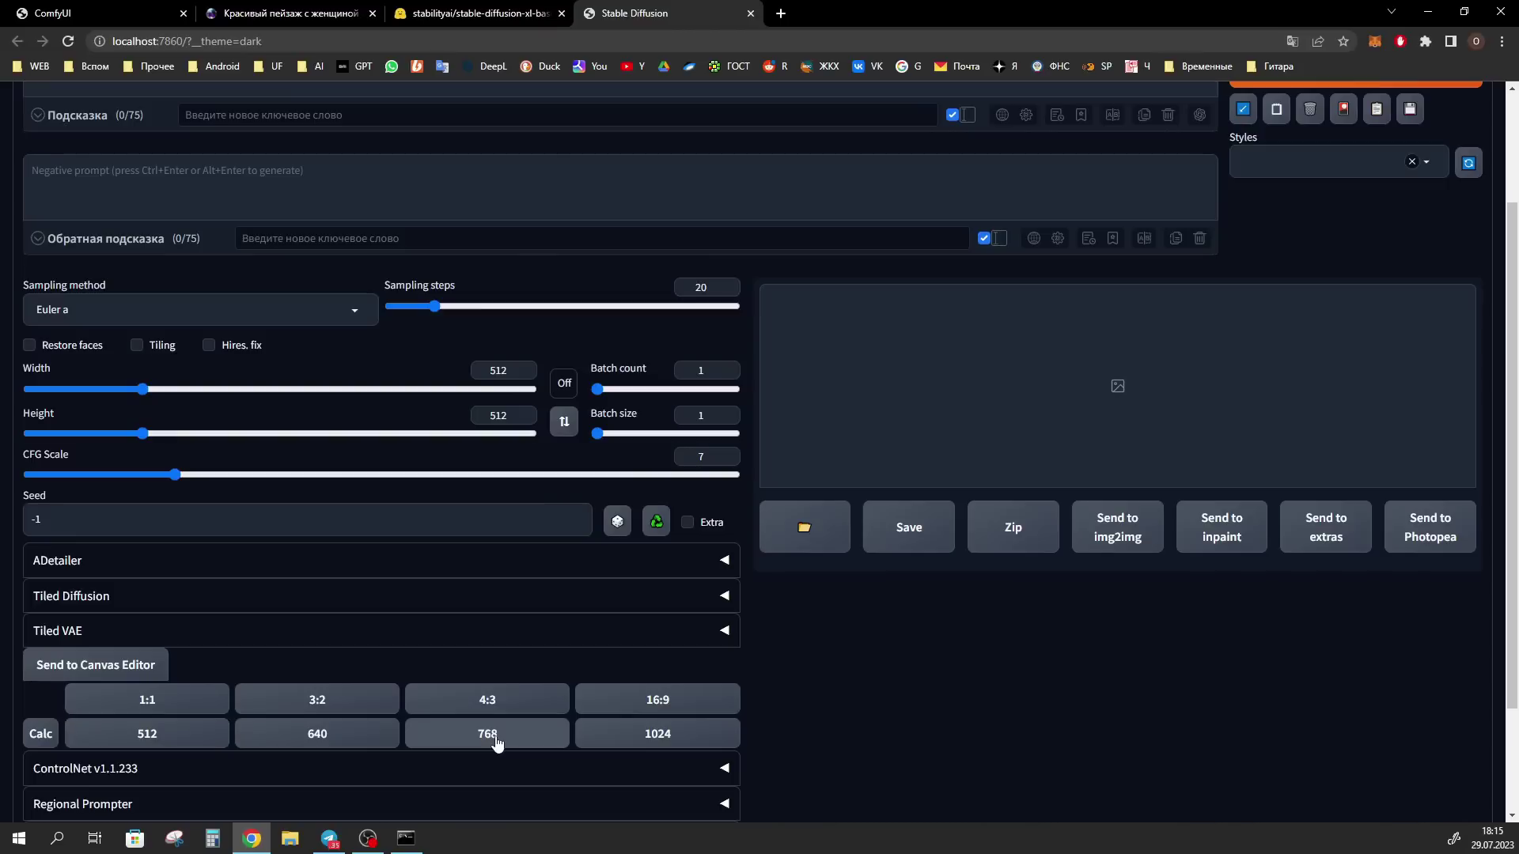
{"action": "left_click", "coordinate": [657, 734]}
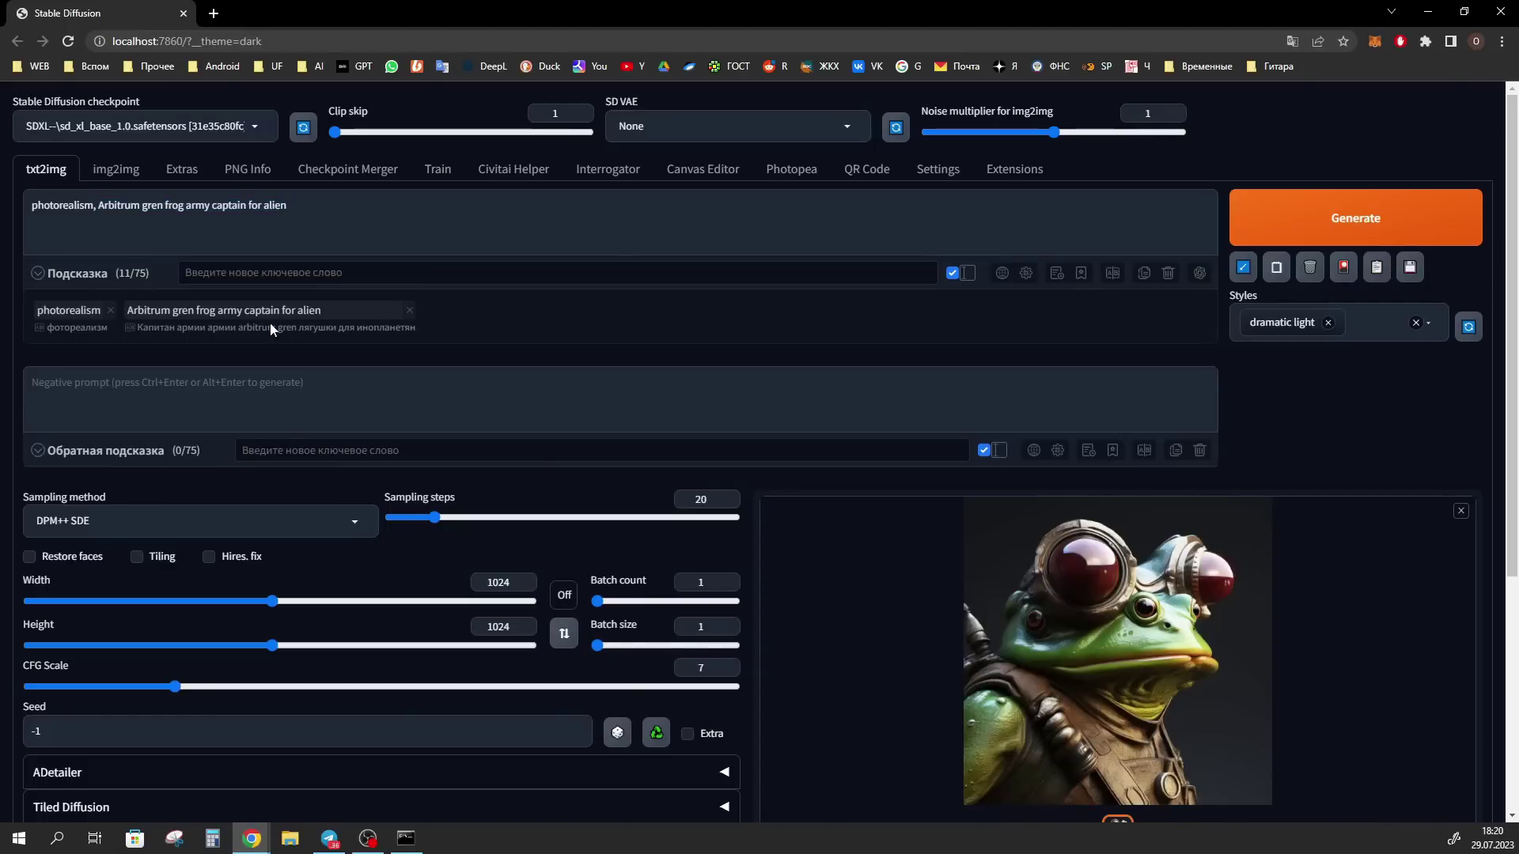
- Examine the prompt, negative prompt, sampling steps, width and height used for the generated frog image
{"action": "mouse_move", "coordinate": [361, 306]}
{"action": "left_click", "coordinate": [193, 395]}
{"action": "scroll", "coordinate": [75, 527], "scroll_direction": "down", "scroll_amount": 1}
{"action": "double_click", "coordinate": [695, 421]}
{"action": "double_click", "coordinate": [483, 504]}
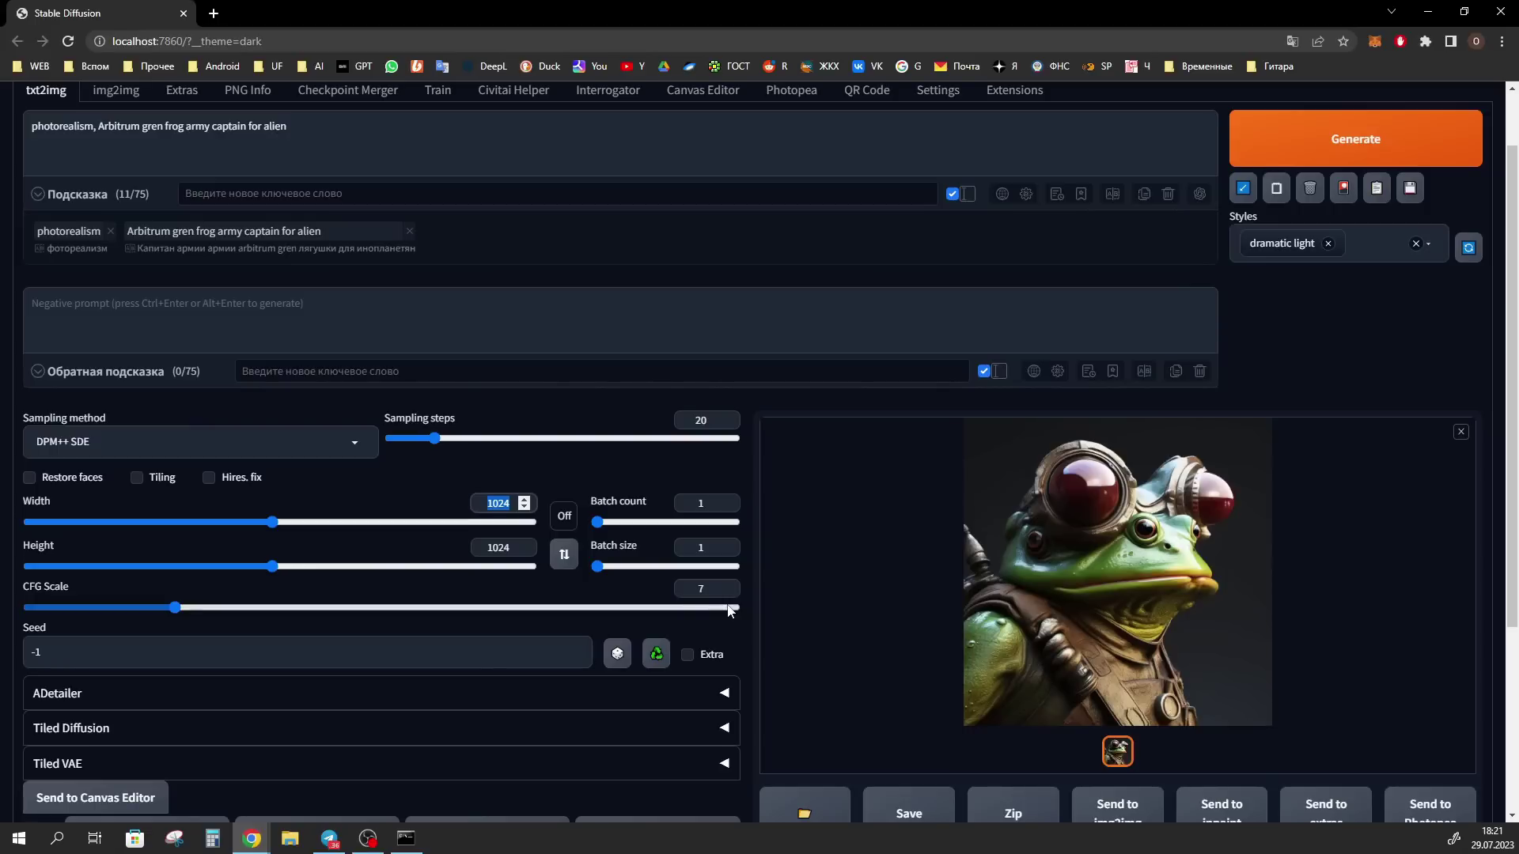
{"action": "left_click", "coordinate": [500, 549]}
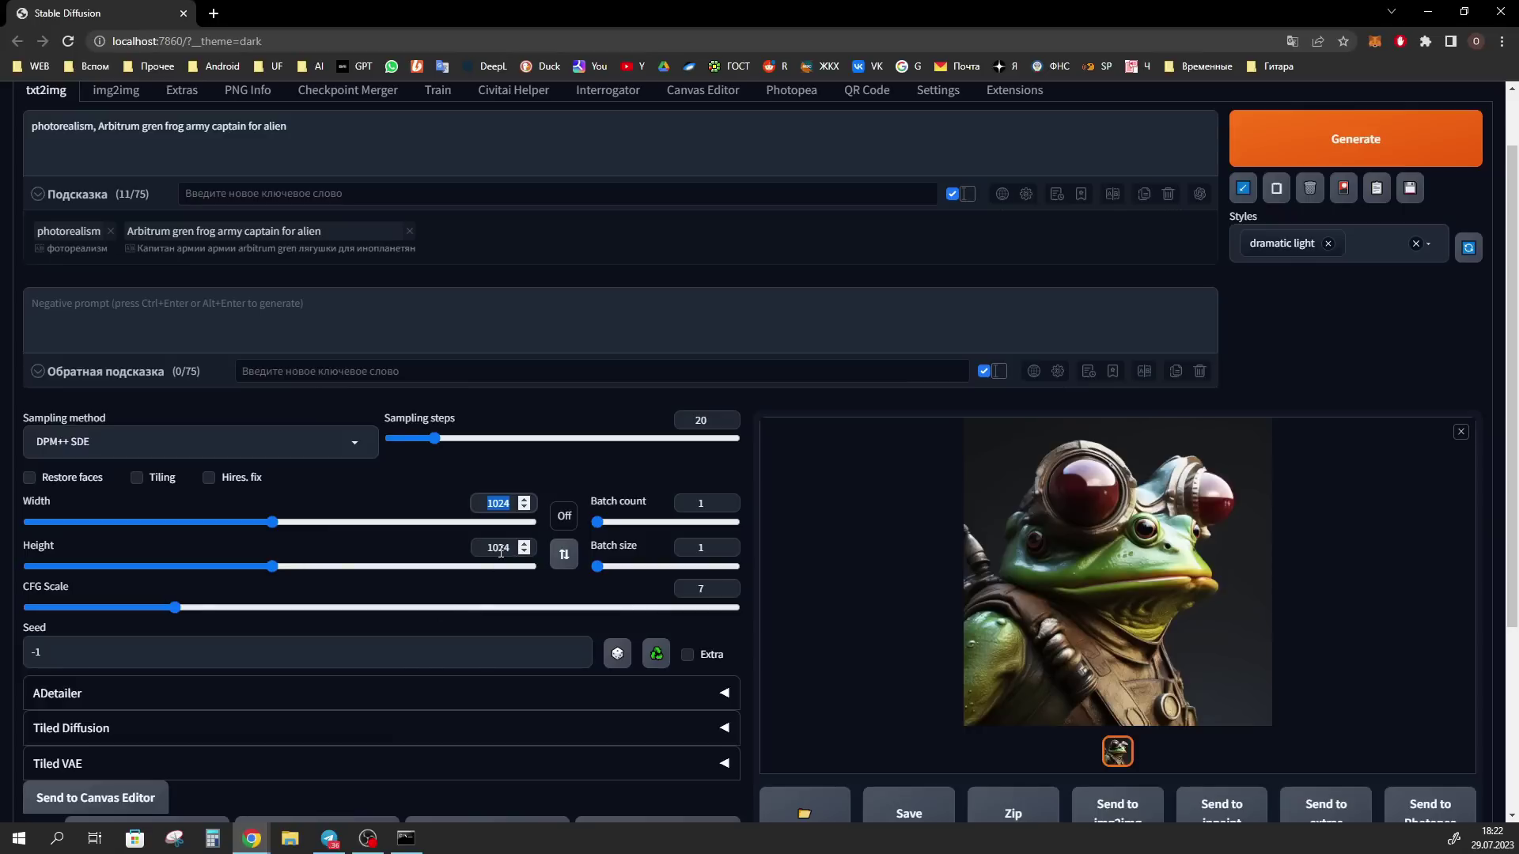
{"action": "double_click", "coordinate": [498, 503]}
{"action": "scroll", "coordinate": [605, 650], "scroll_direction": "down", "scroll_amount": 2}
{"action": "left_click", "coordinate": [488, 708]}
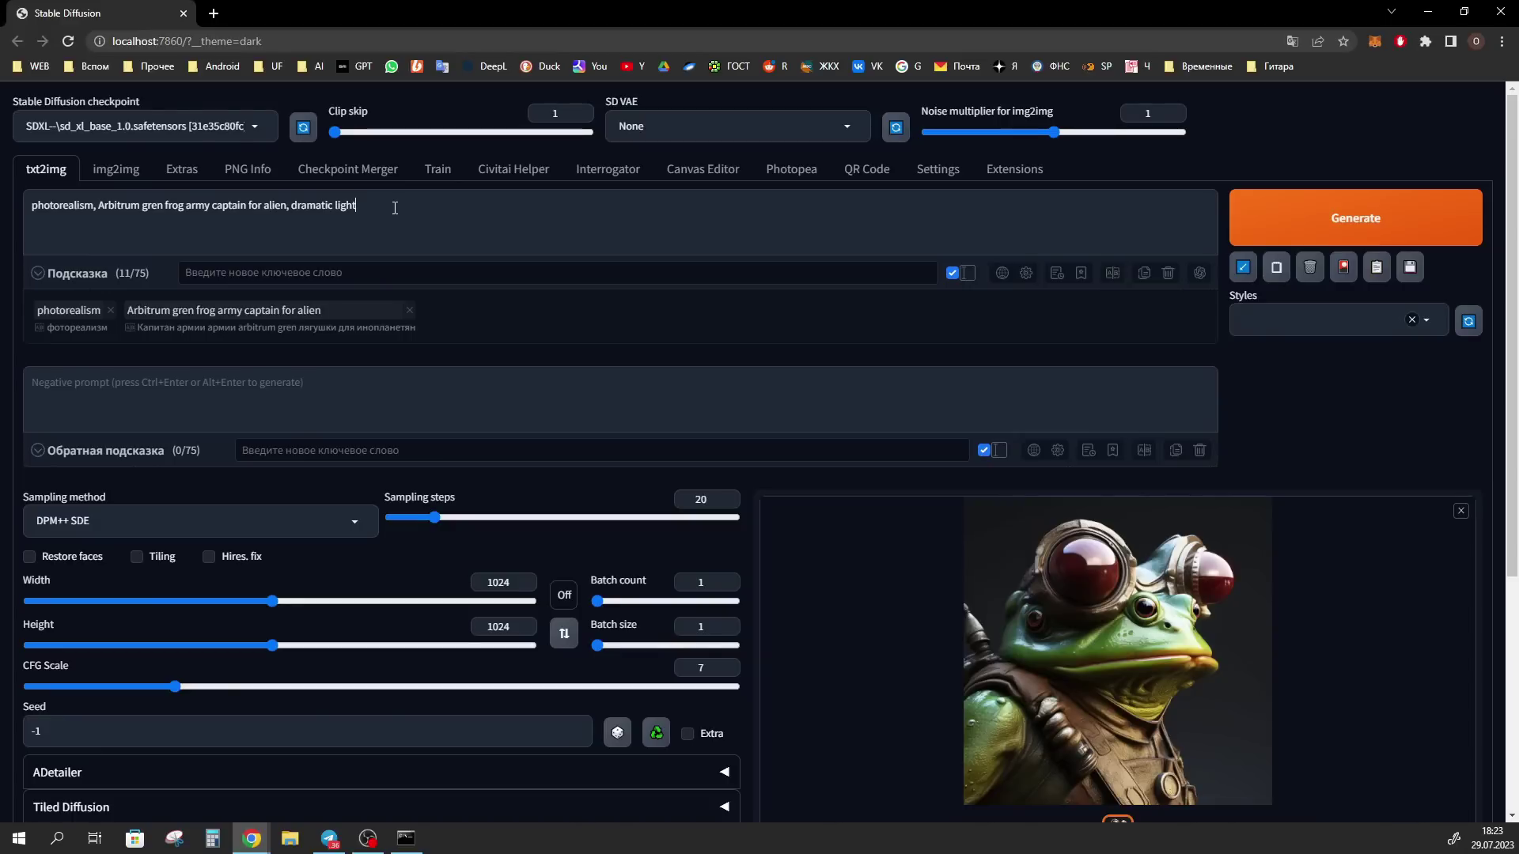
- Highlight "dramatic light" at the end of the txt2img prompt and generate a new frog image
{"action": "left_click_drag", "start_coordinate": [375, 205], "coordinate": [285, 206]}
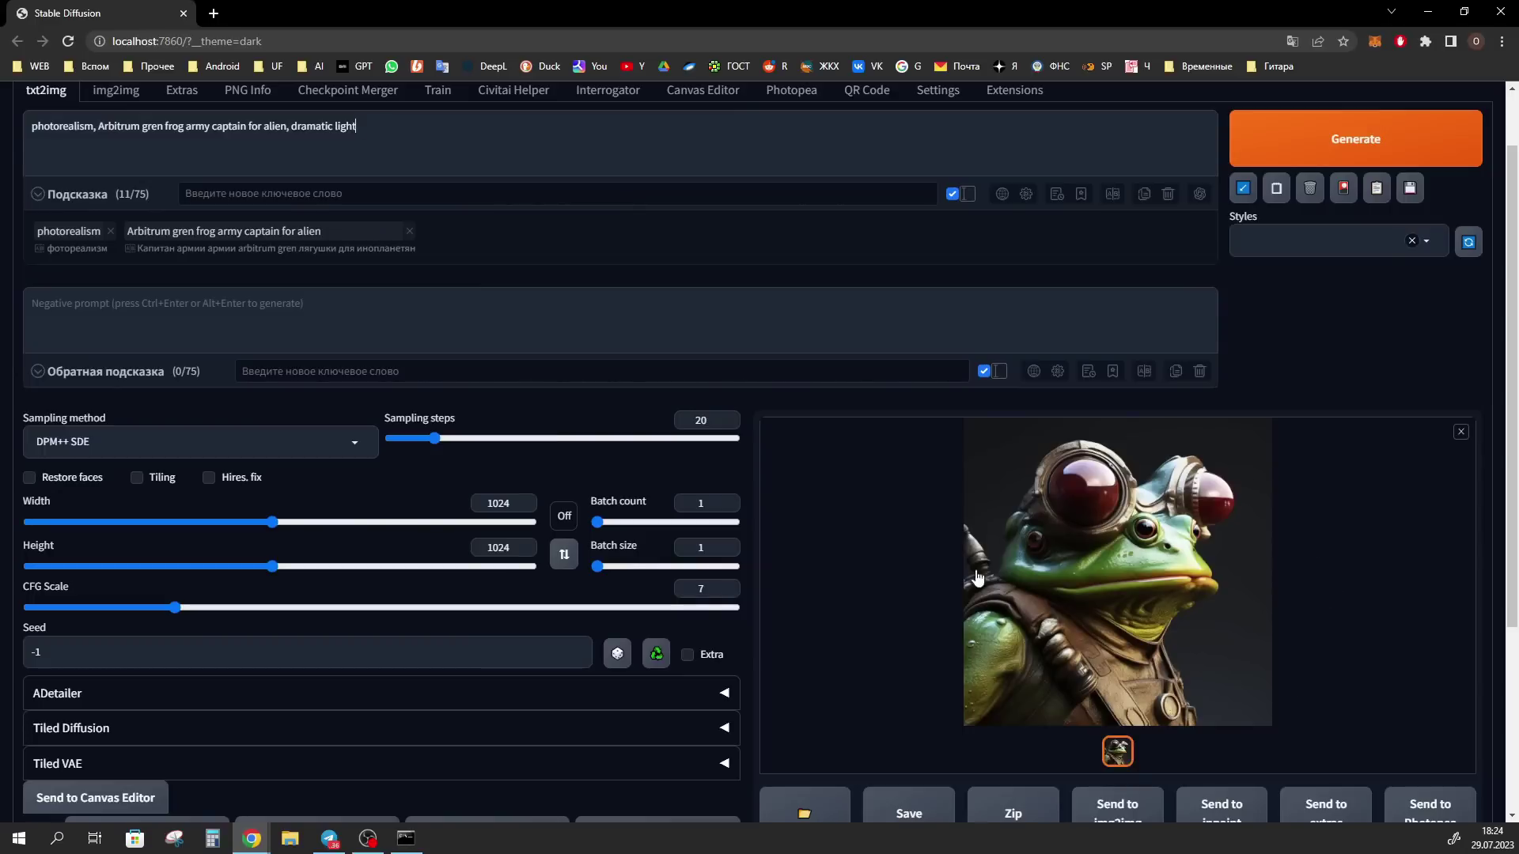
{"action": "scroll", "coordinate": [1274, 553], "scroll_direction": "up", "scroll_amount": 1}
{"action": "left_click", "coordinate": [1329, 243]}
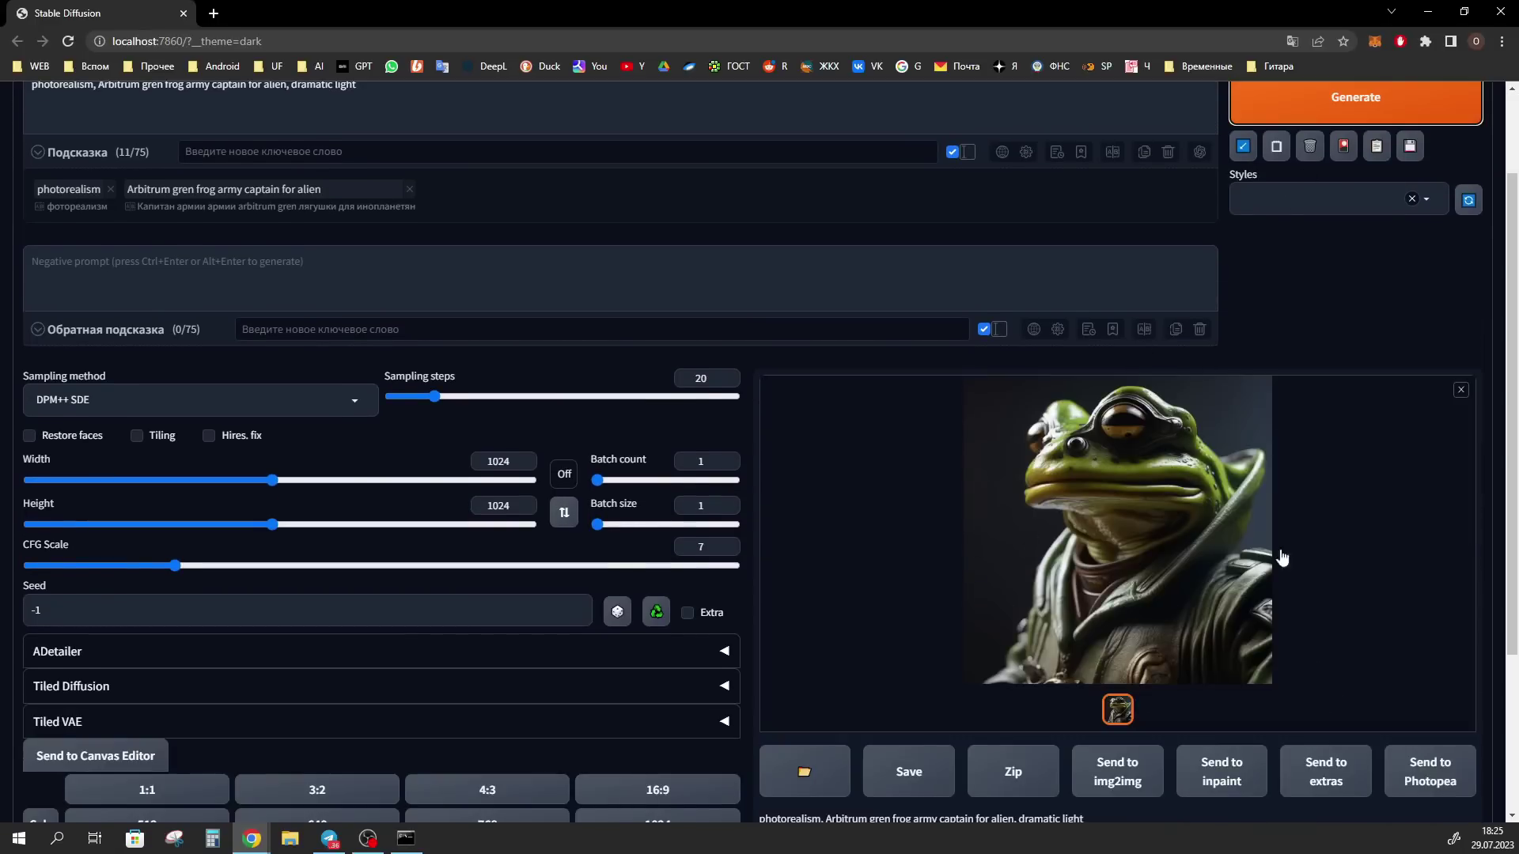
- Check the generation details below the new image and highlight the time taken
{"action": "scroll", "coordinate": [1306, 504], "scroll_direction": "down", "scroll_amount": 1}
{"action": "scroll", "coordinate": [1306, 504], "scroll_direction": "down", "scroll_amount": 1}
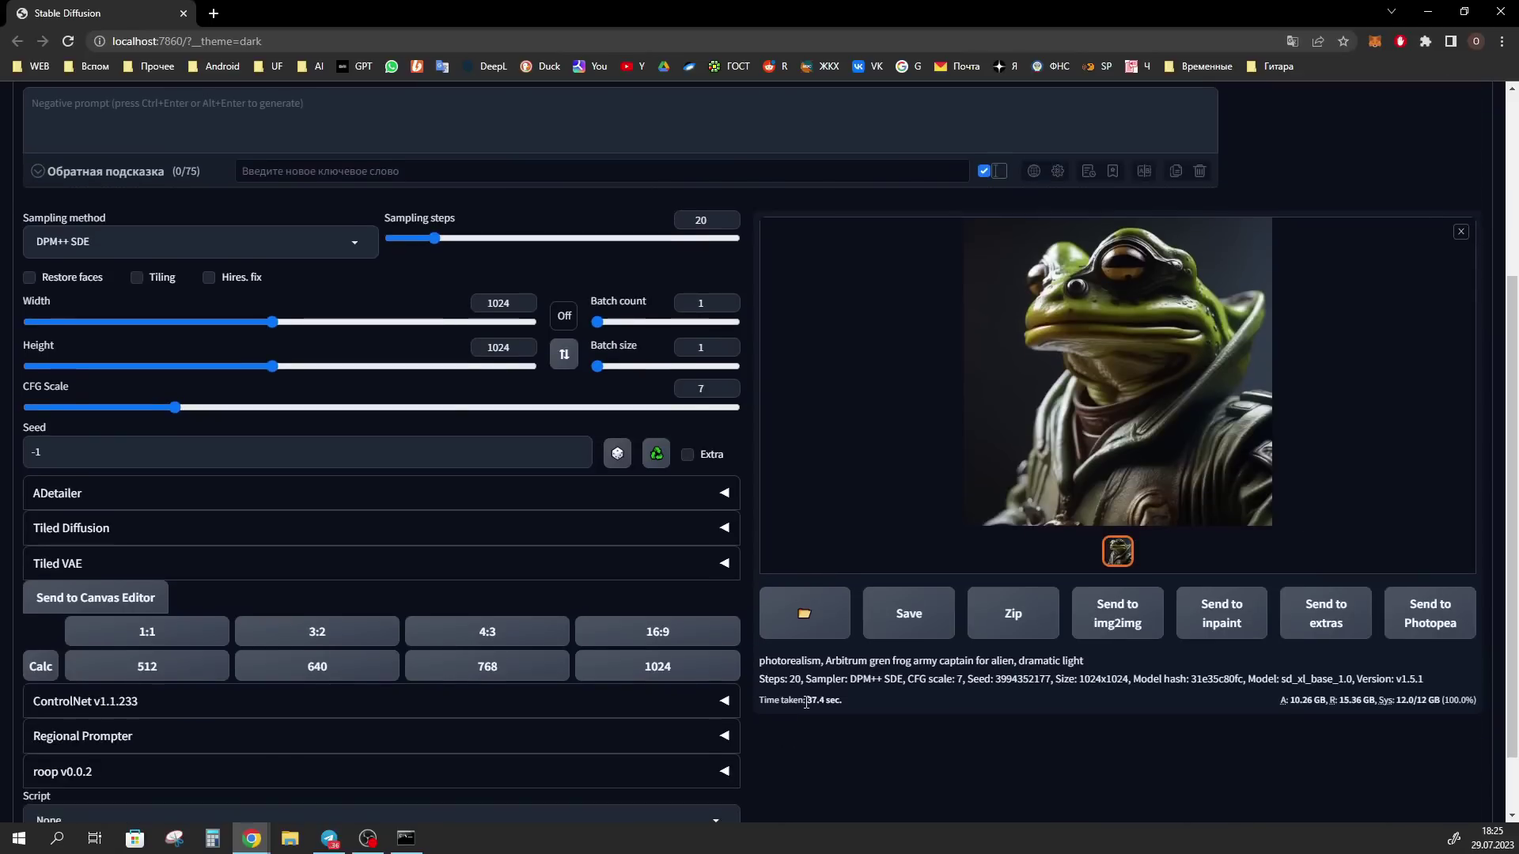
{"action": "left_click_drag", "start_coordinate": [806, 702], "coordinate": [822, 702]}
- Send the generated frog image to img2img and choose SDXL--\sd_xl_refiner_1.0.safetensors as the Stable Diffusion checkpoint
{"action": "scroll", "coordinate": [1022, 694], "scroll_direction": "up", "scroll_amount": 1}
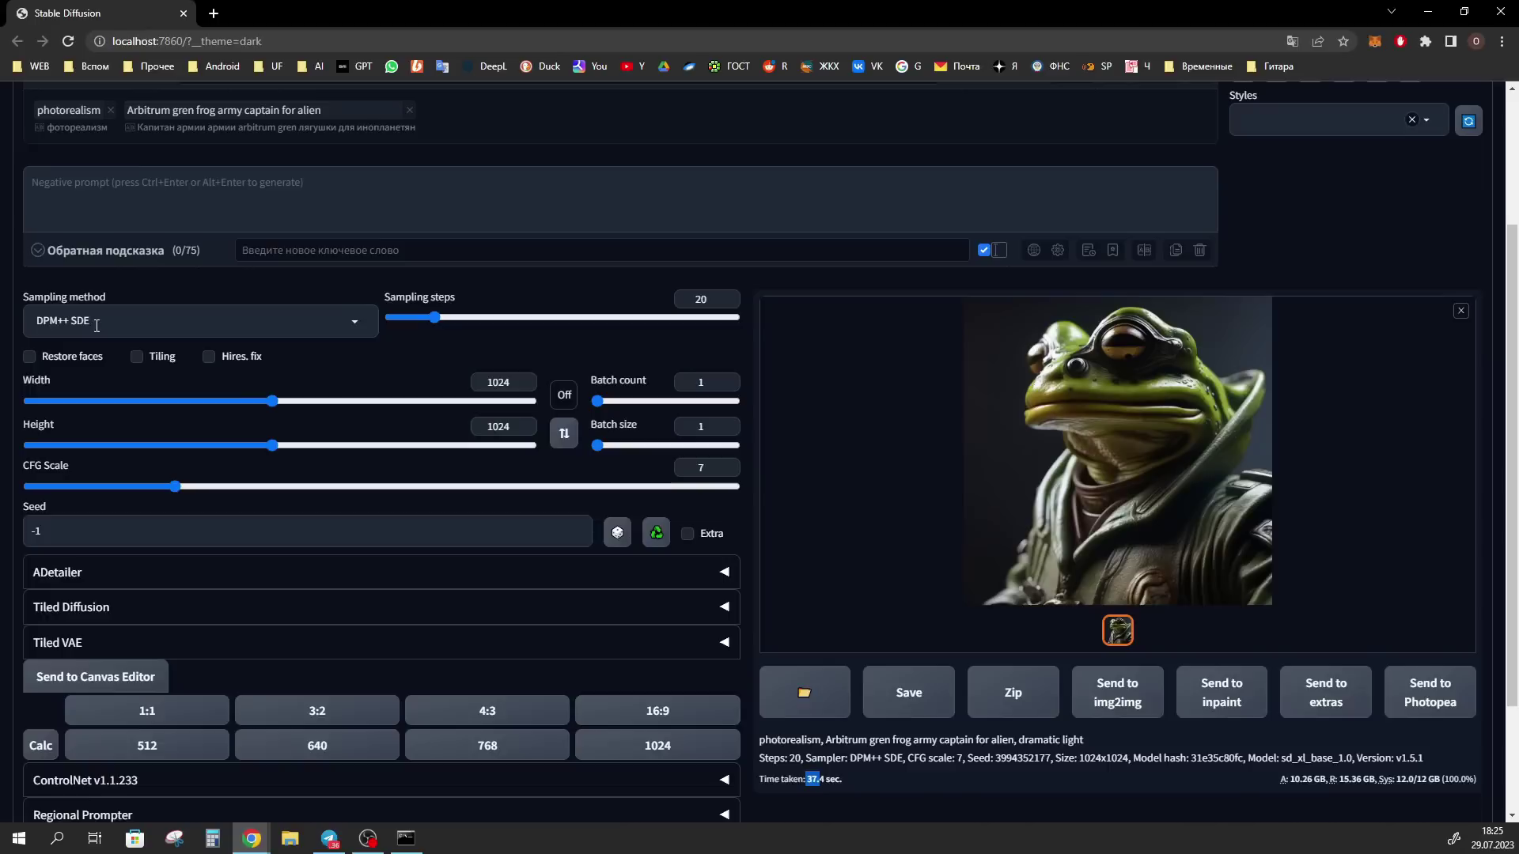
{"action": "scroll", "coordinate": [97, 325], "scroll_direction": "up", "scroll_amount": 1}
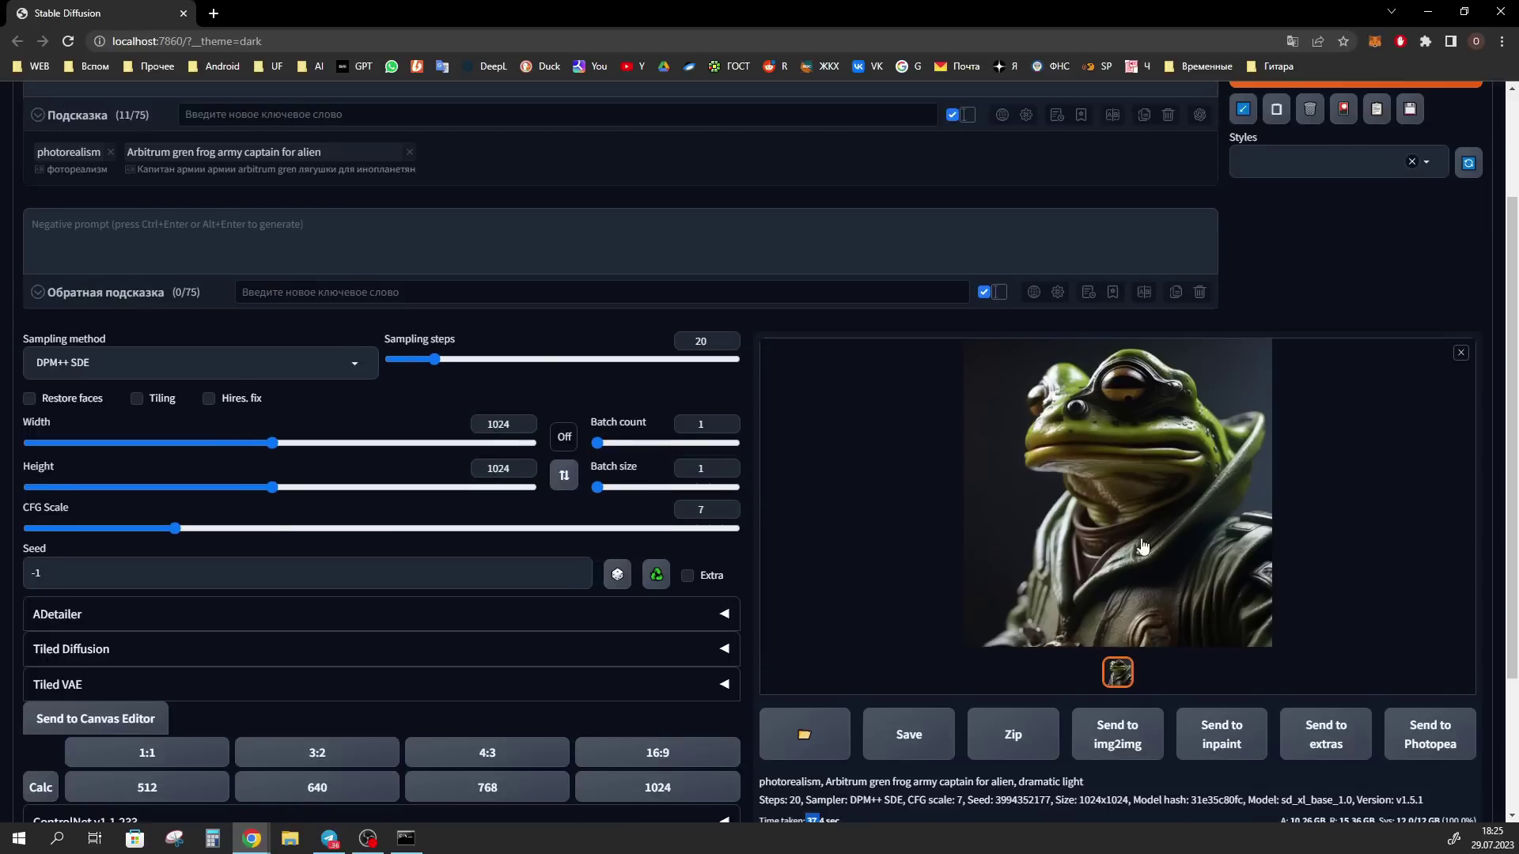
{"action": "left_click", "coordinate": [1127, 742]}
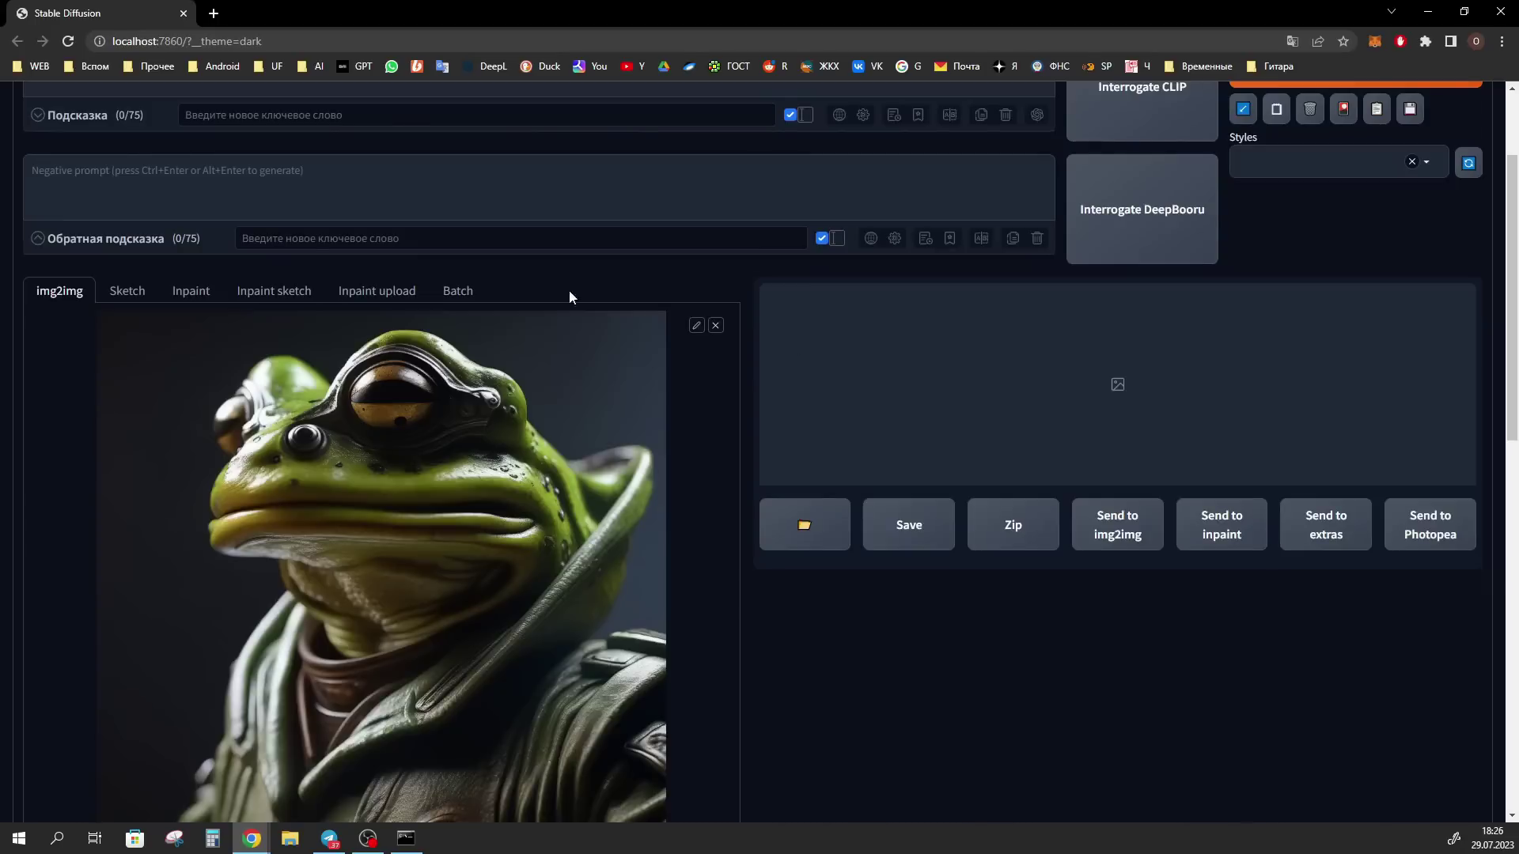
{"action": "scroll", "coordinate": [448, 343], "scroll_direction": "up", "scroll_amount": 1}
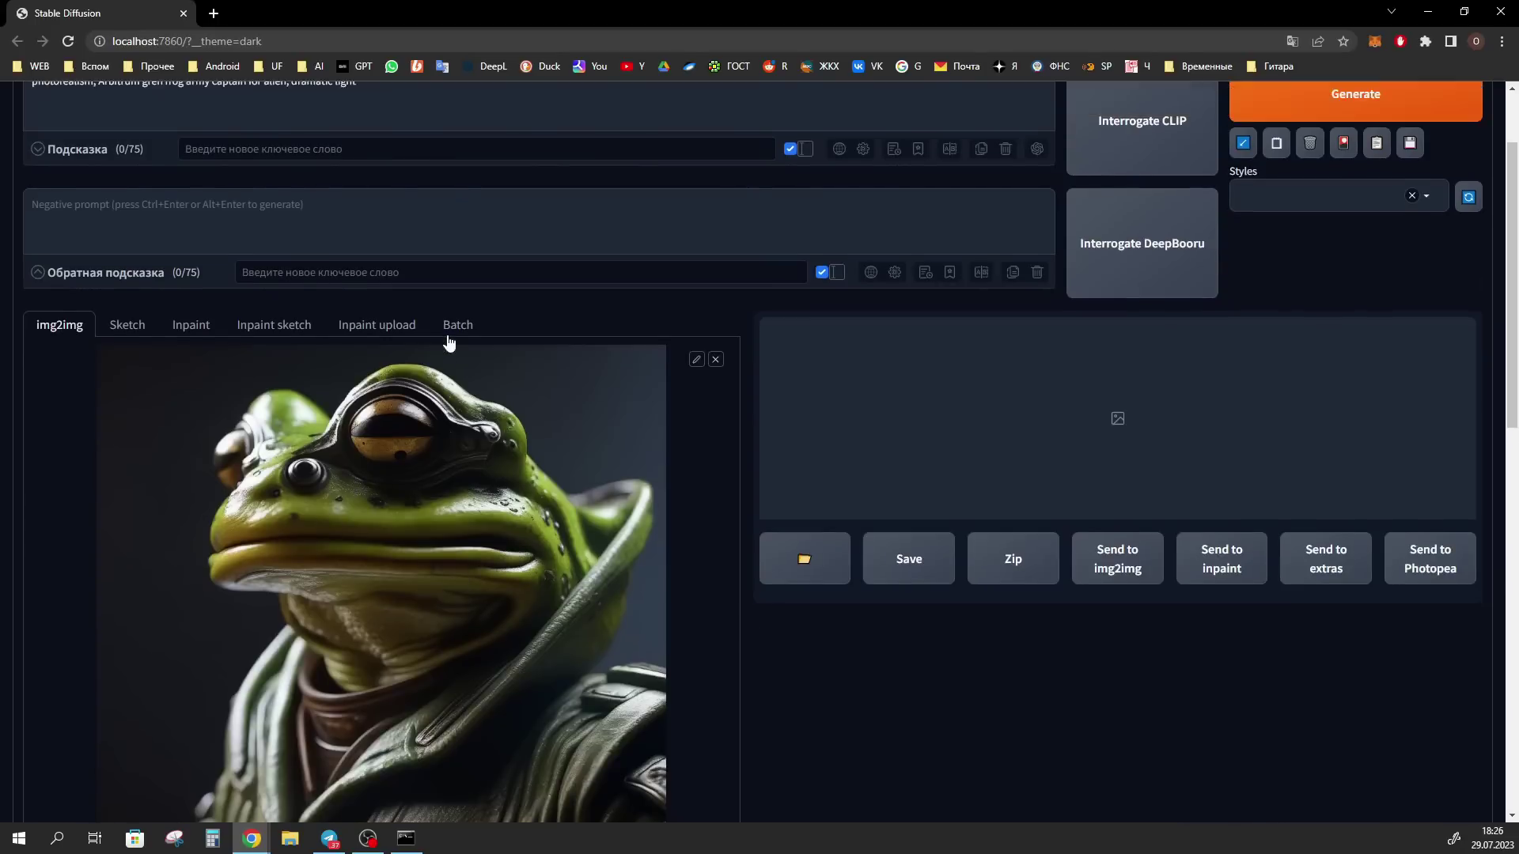
{"action": "scroll", "coordinate": [449, 343], "scroll_direction": "up", "scroll_amount": 2}
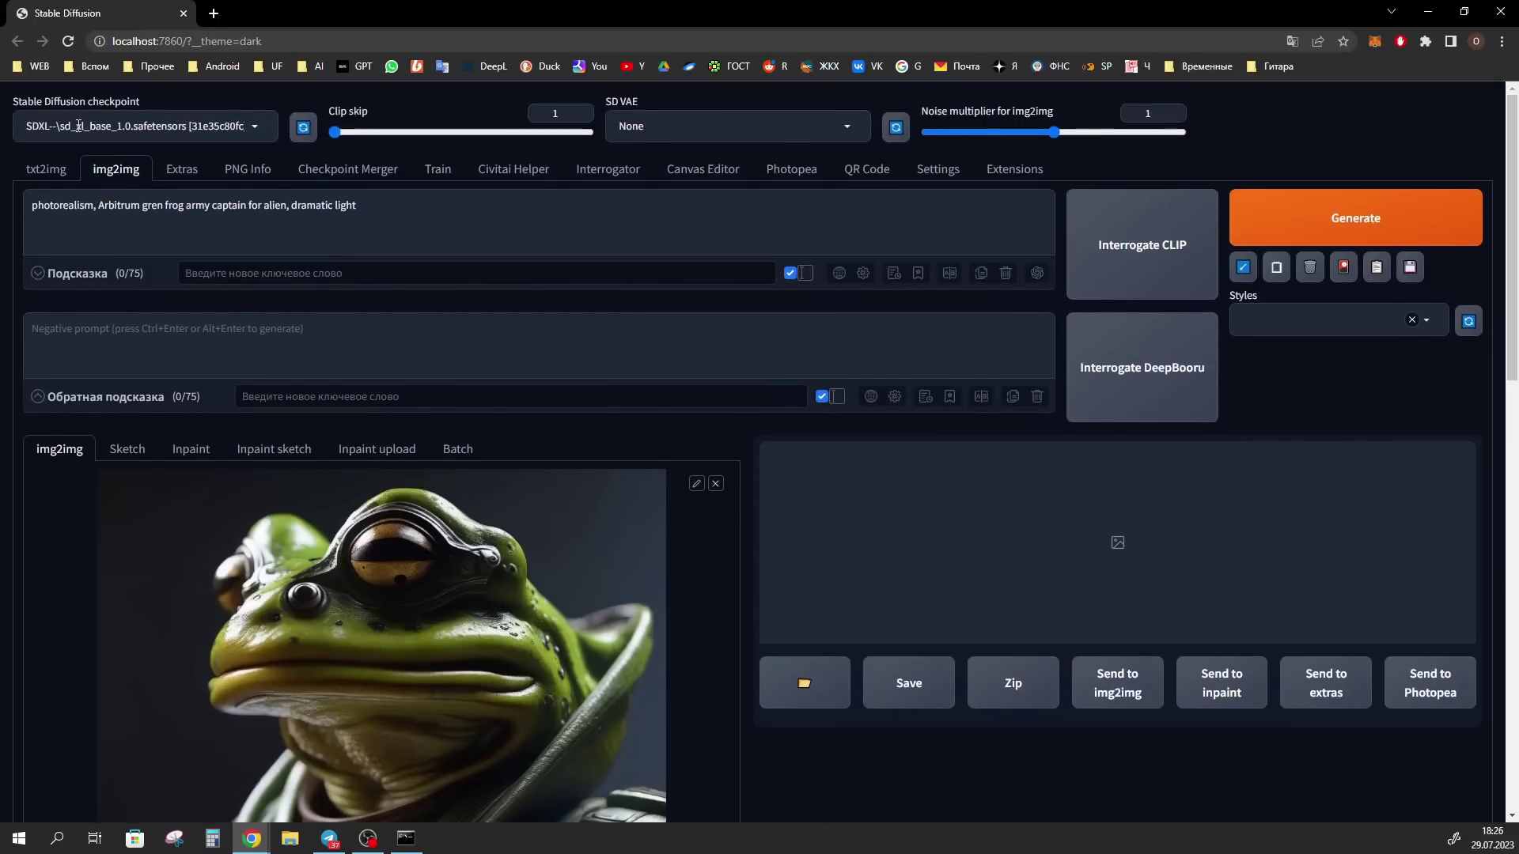
{"action": "left_click", "coordinate": [79, 126]}
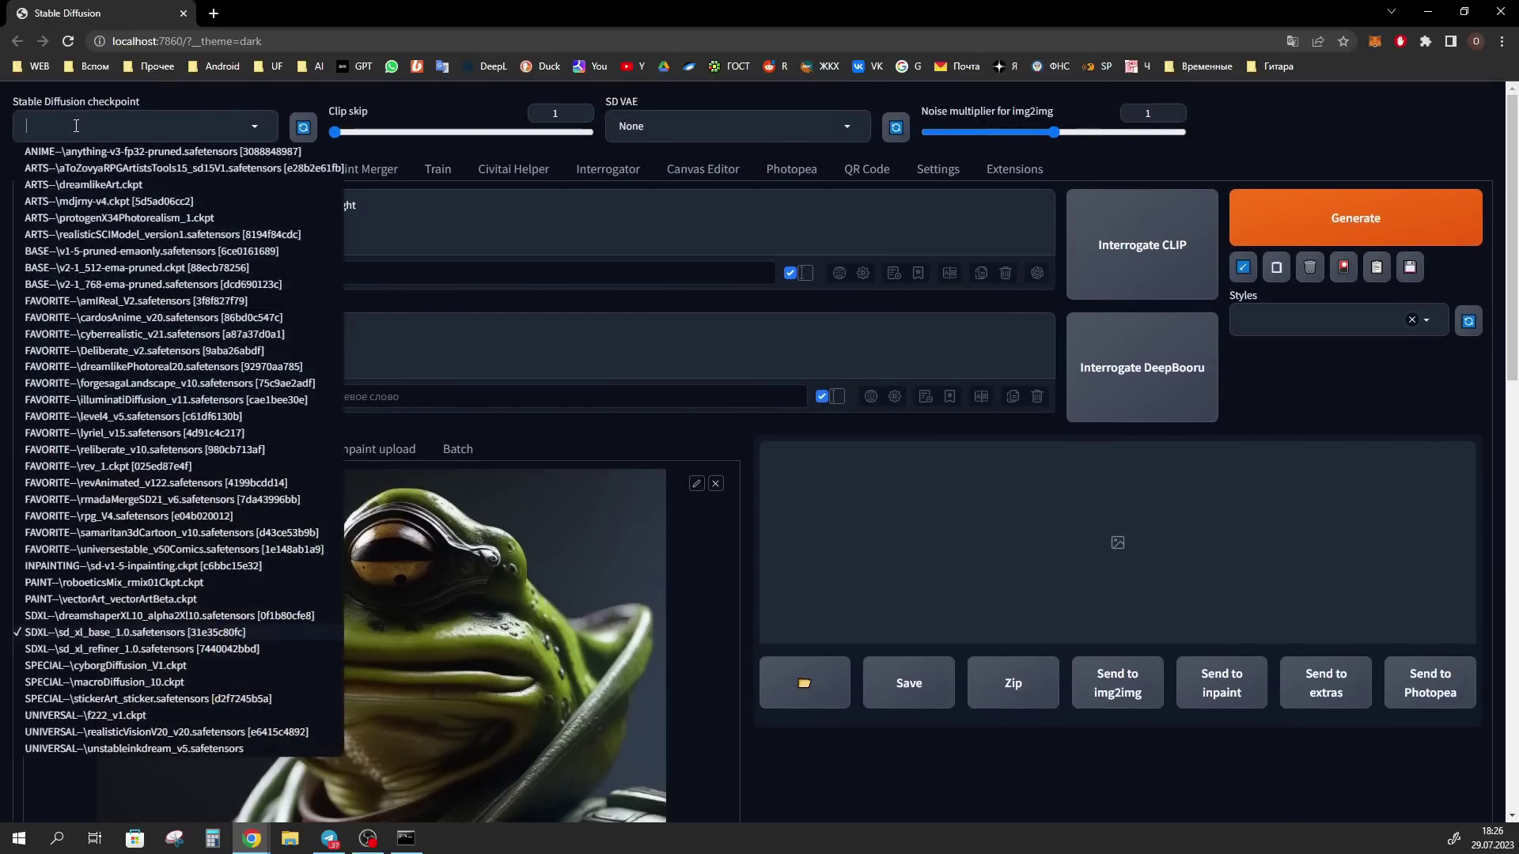
{"action": "left_click", "coordinate": [117, 649]}
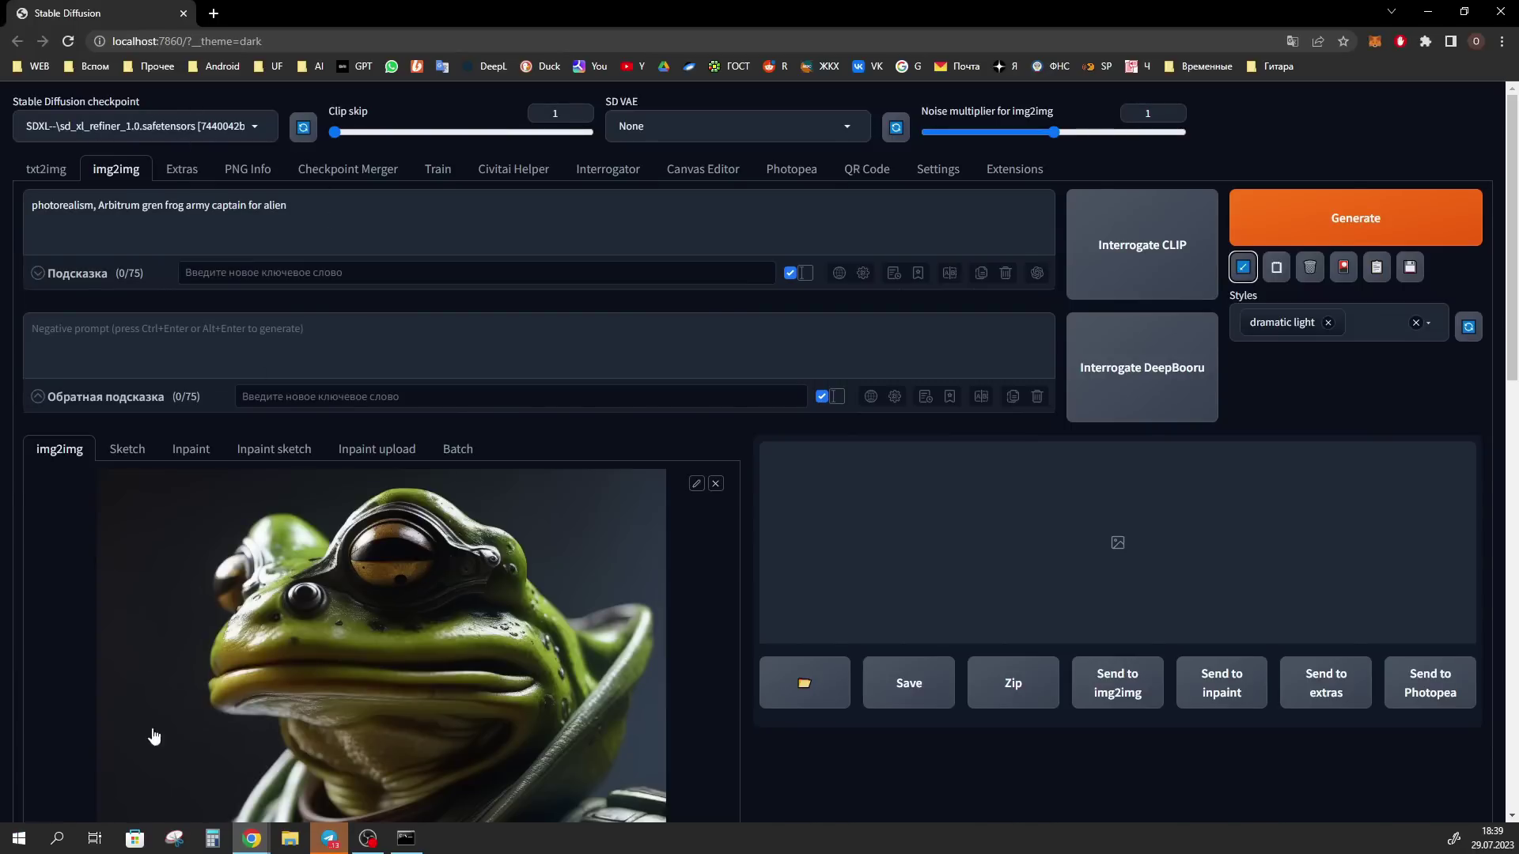
- Set Checkpoints to cache in RAM to 0 in the Stable Diffusion settings and apply the settings
{"action": "left_click", "coordinate": [937, 169]}
{"action": "left_click", "coordinate": [101, 489]}
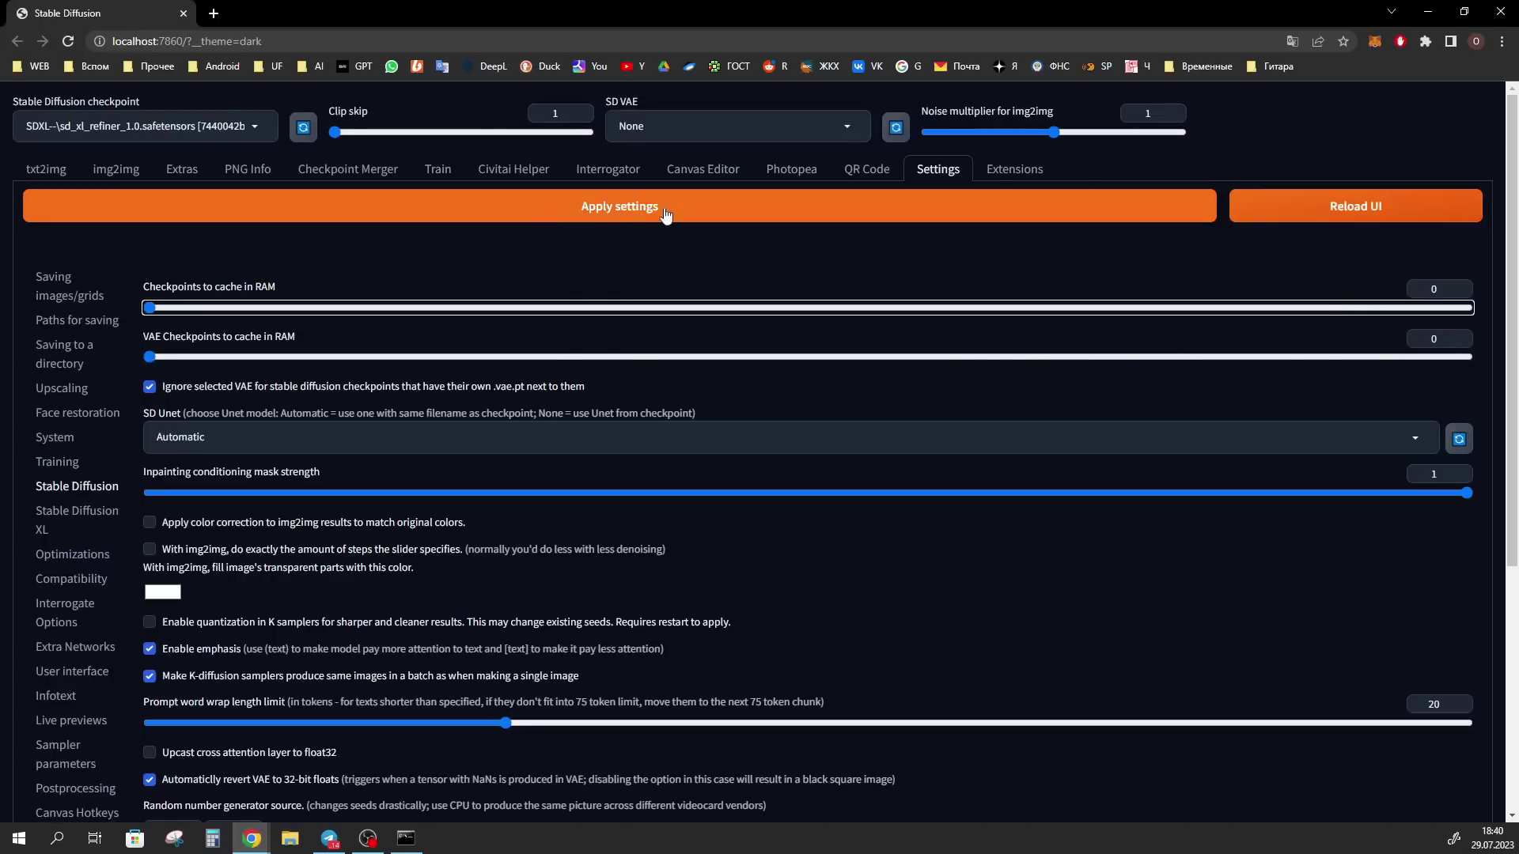
{"action": "left_click", "coordinate": [321, 205]}
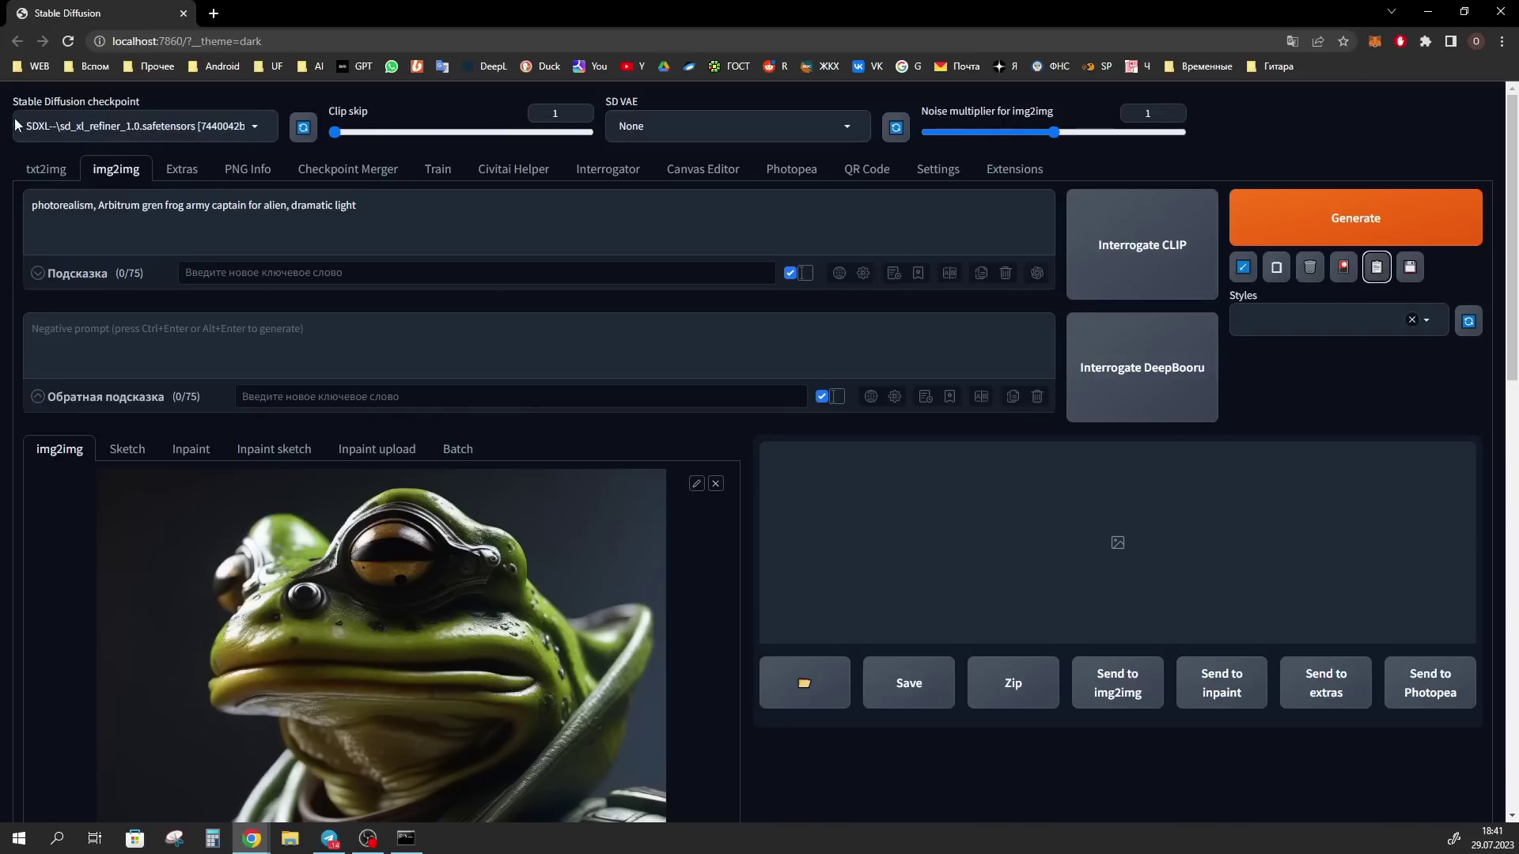
- Set the img2img denoising strength to 0.2 and generate the refined frog image with the refiner checkpoint
{"action": "triple_click", "coordinate": [337, 207]}
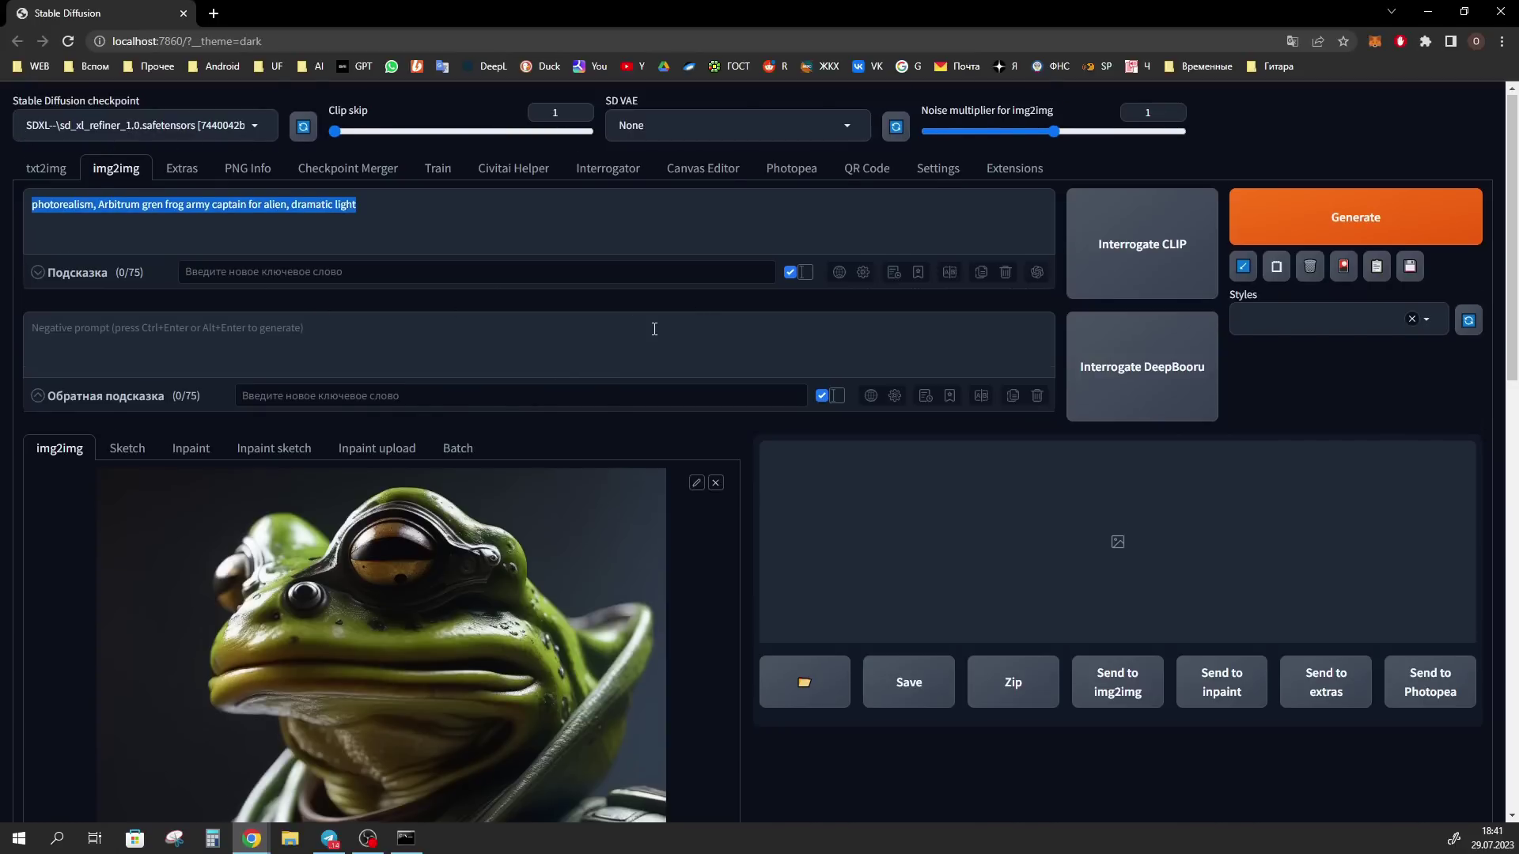
{"action": "scroll", "coordinate": [922, 393], "scroll_direction": "down", "scroll_amount": 6}
{"action": "scroll", "coordinate": [923, 393], "scroll_direction": "up", "scroll_amount": 7}
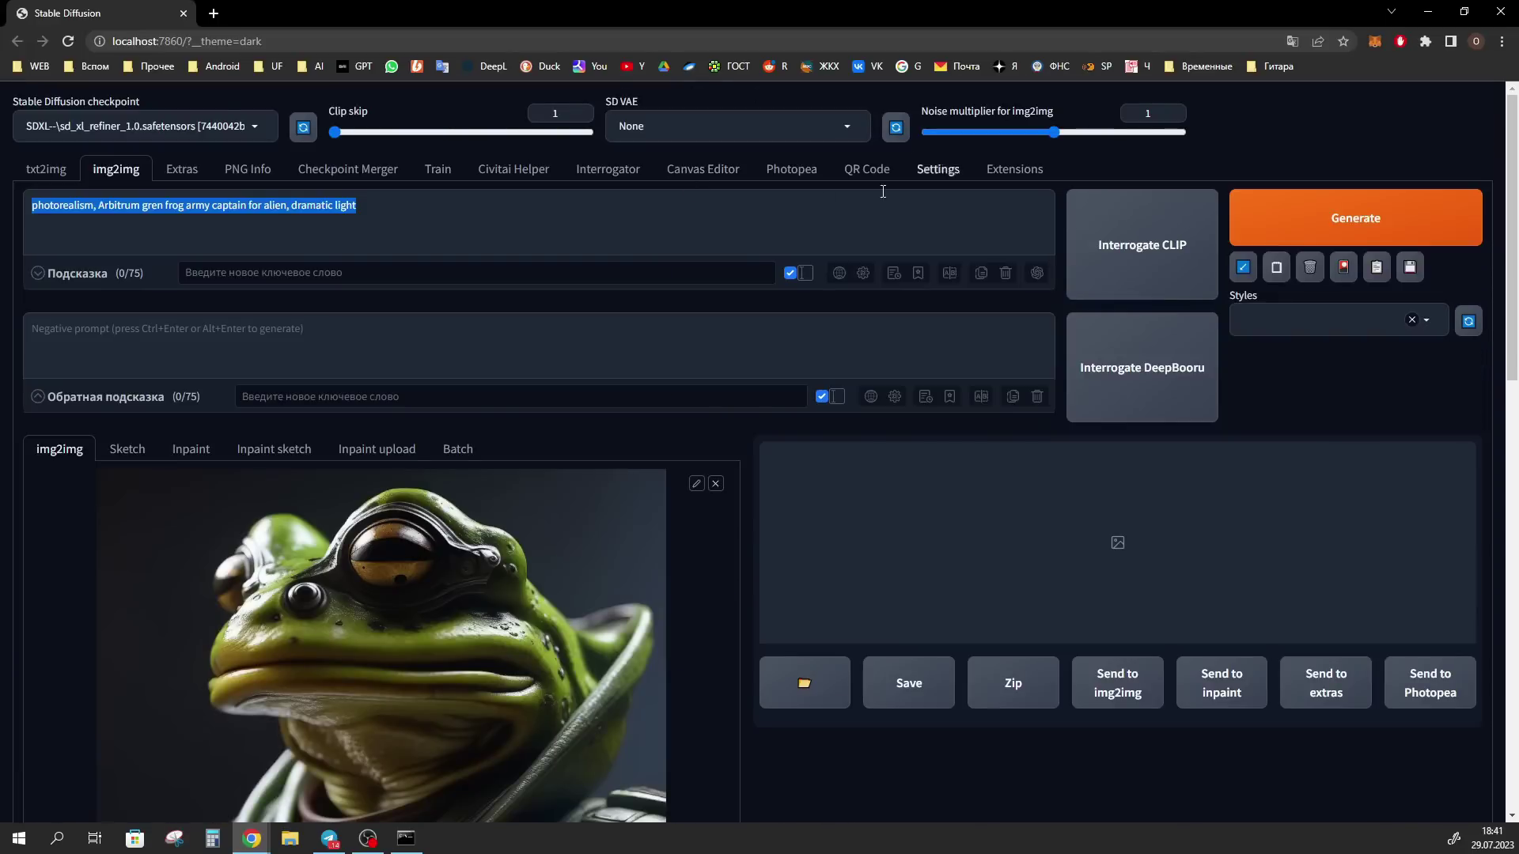
{"action": "scroll", "coordinate": [666, 293], "scroll_direction": "down", "scroll_amount": 10}
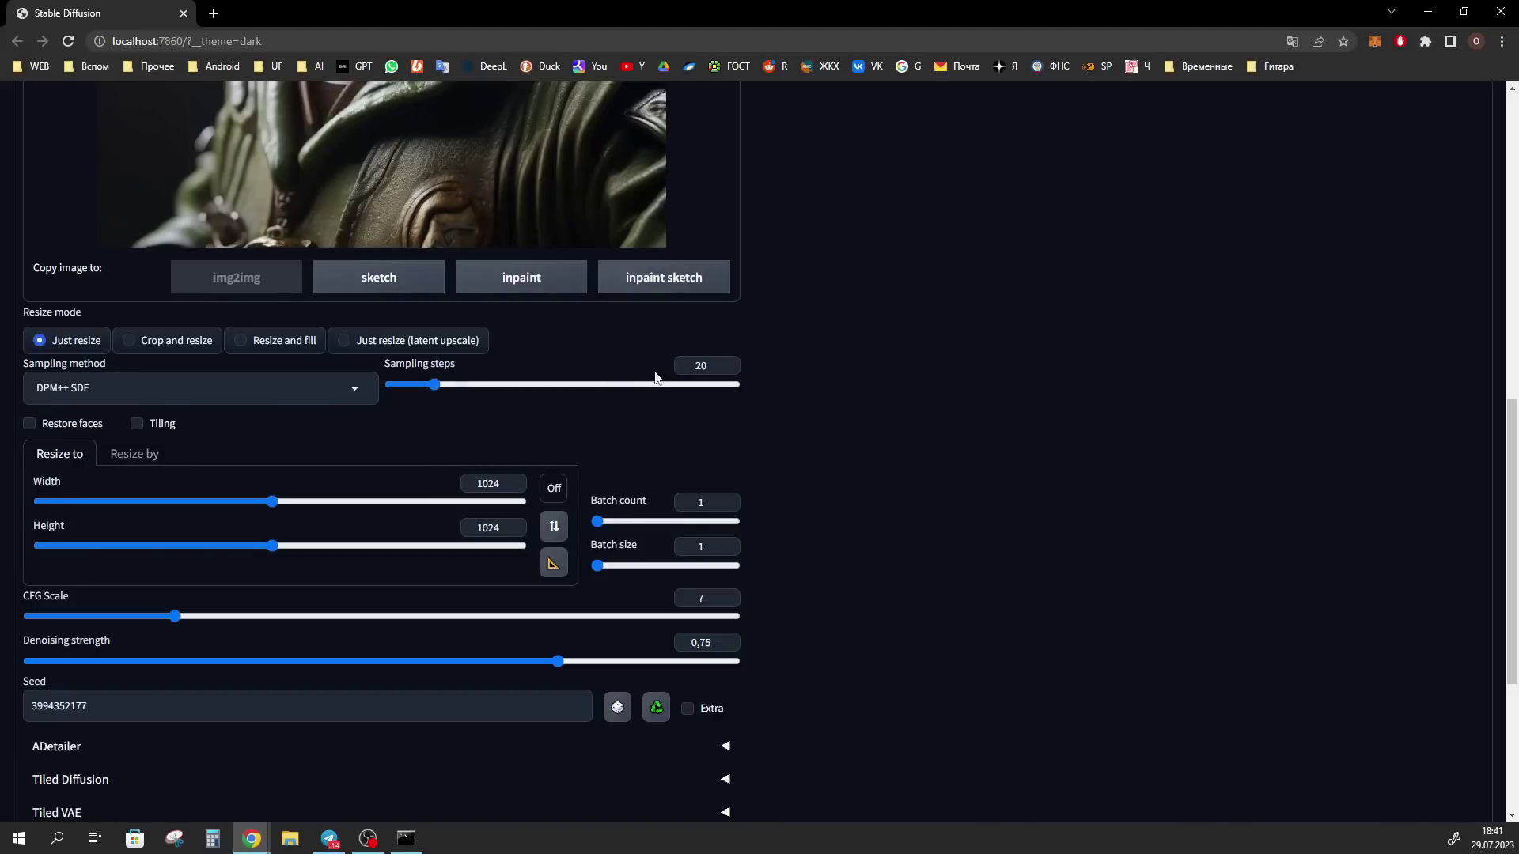
{"action": "double_click", "coordinate": [698, 366]}
{"action": "double_click", "coordinate": [478, 484]}
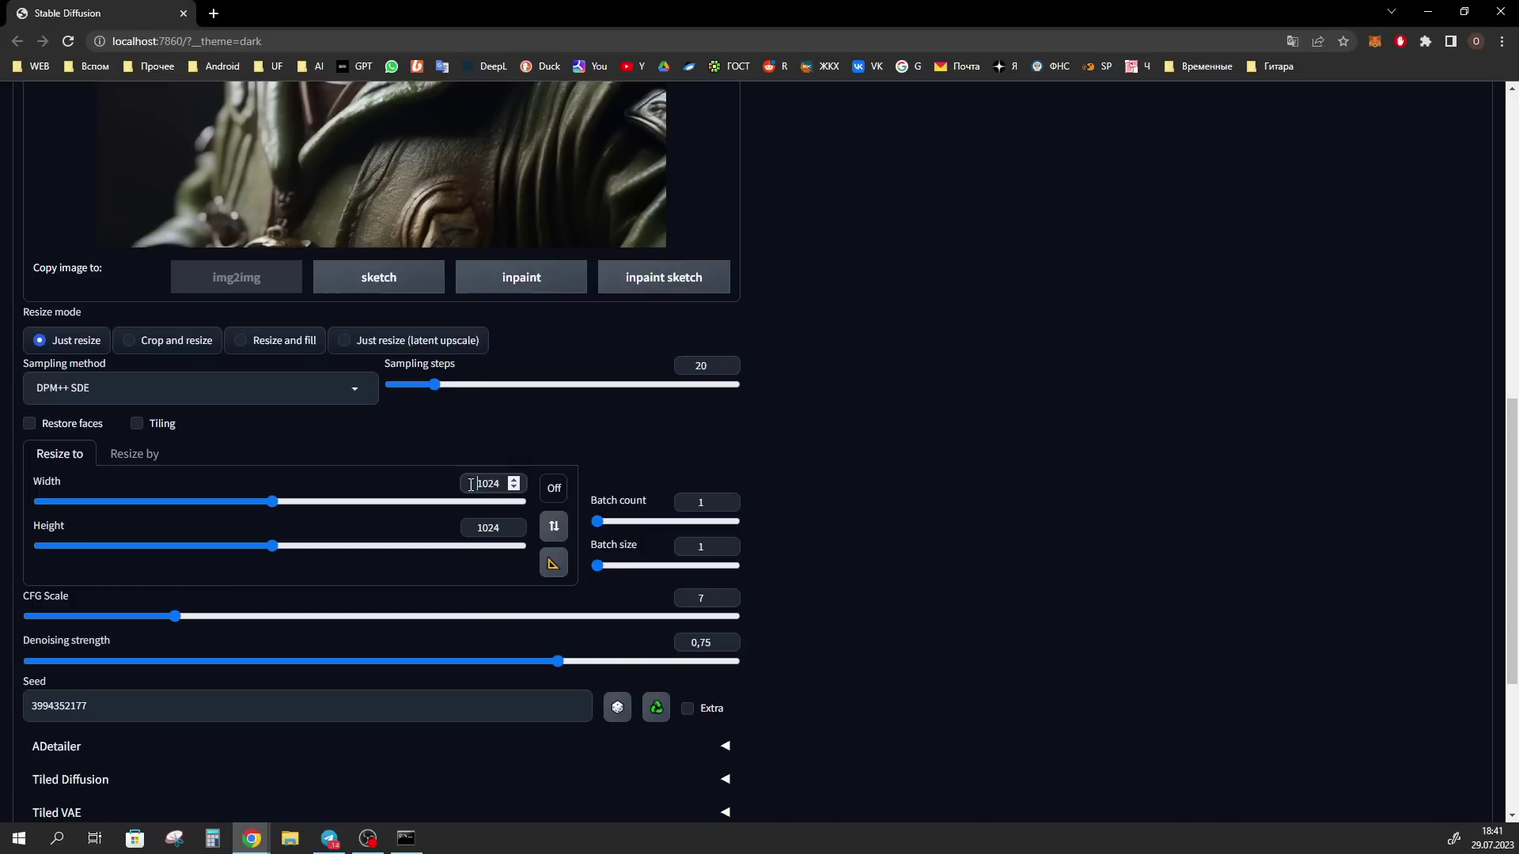
{"action": "left_click", "coordinate": [704, 643]}
{"action": "type", "text": "2"}
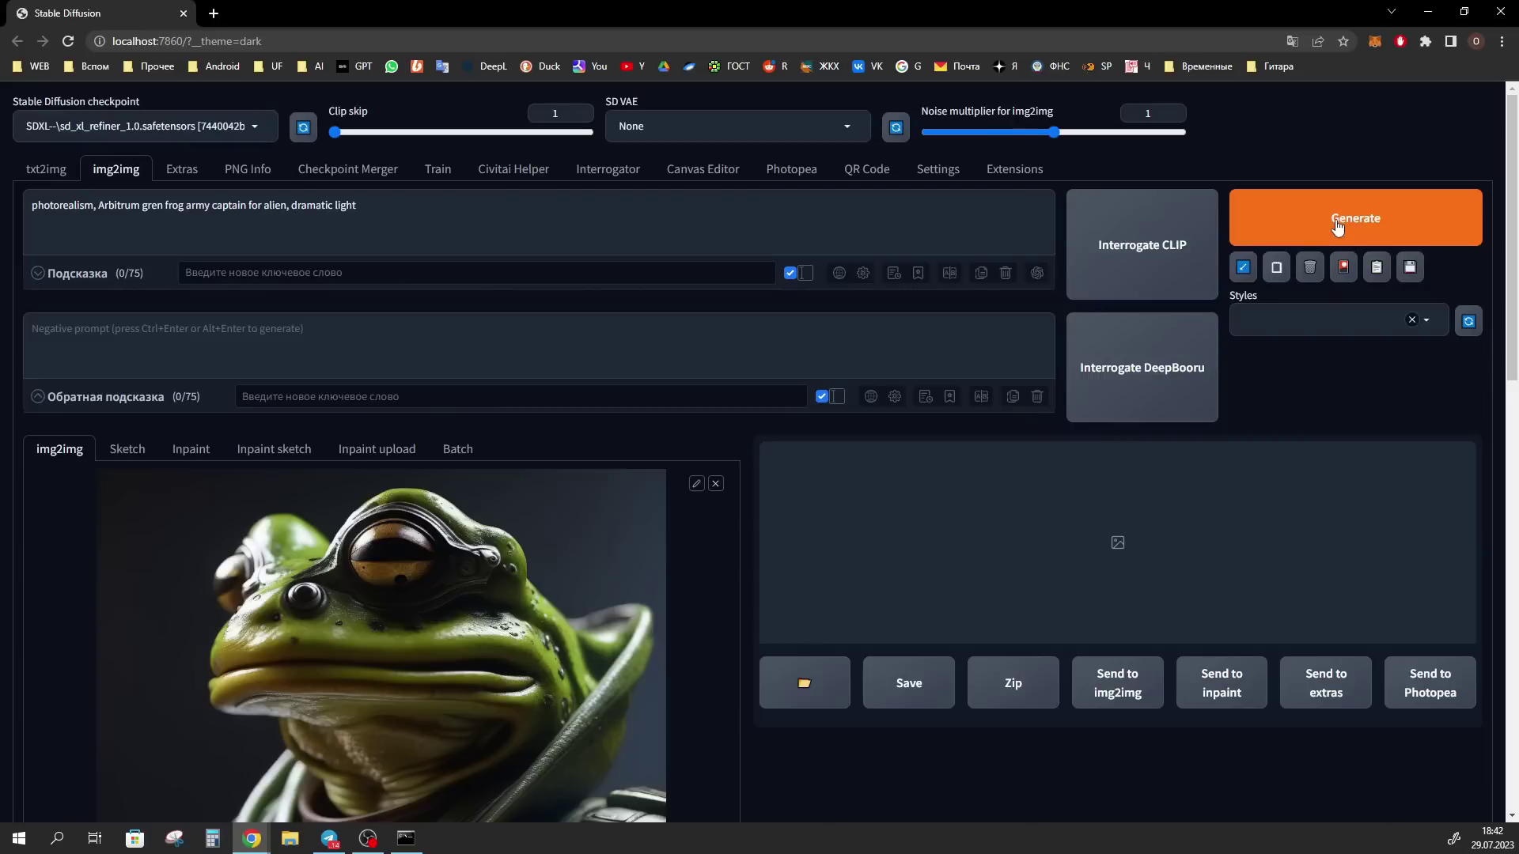
{"action": "left_click", "coordinate": [1351, 223]}
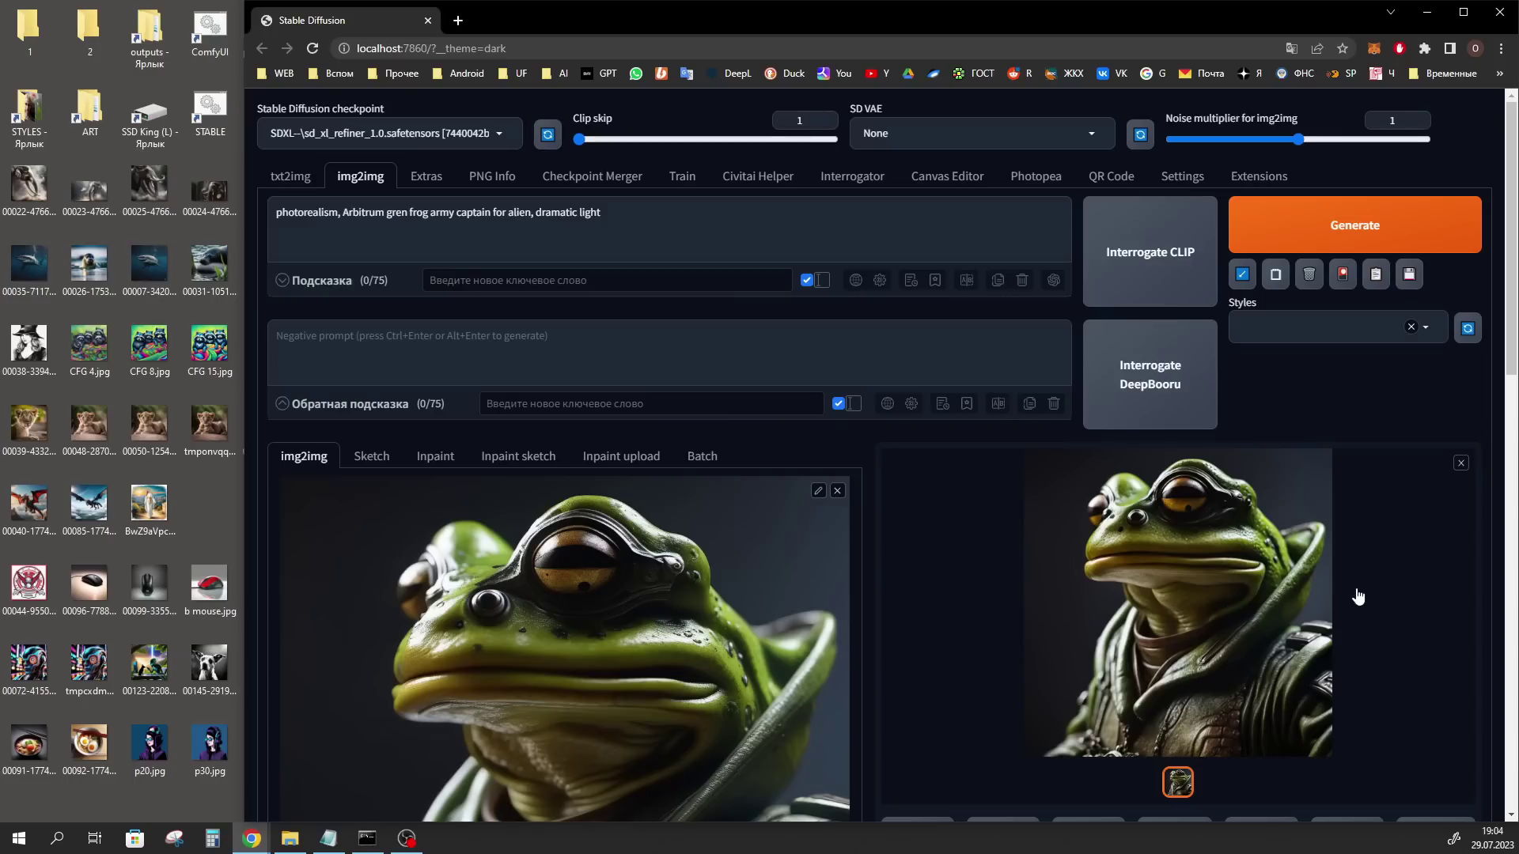
- View the refined frog image enlarged, close it and check the generation details below the result
{"action": "left_click", "coordinate": [1218, 606]}
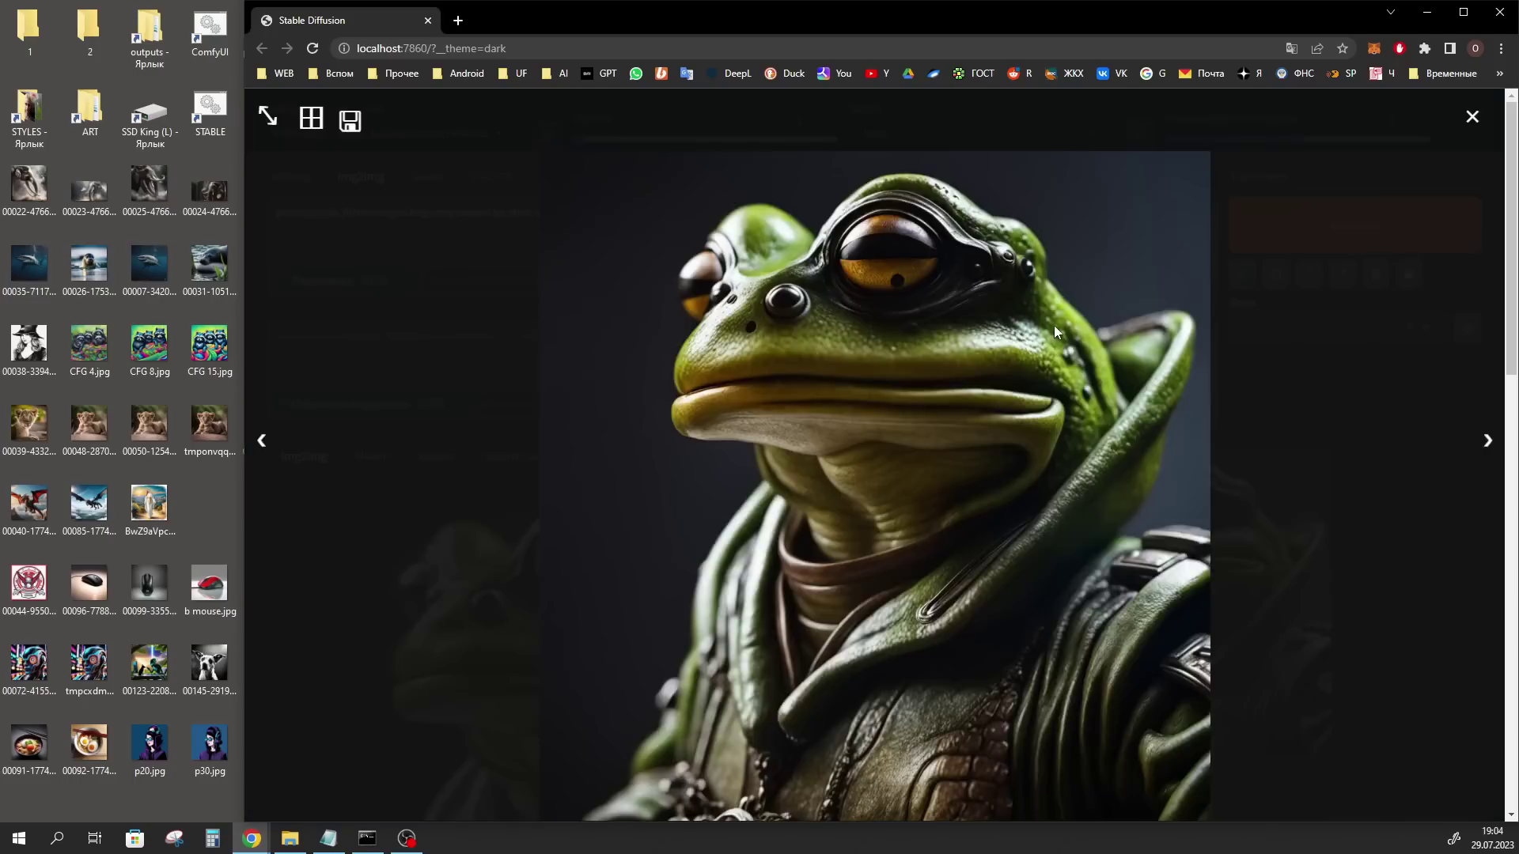
{"action": "left_click", "coordinate": [1331, 549]}
{"action": "scroll", "coordinate": [1223, 696], "scroll_direction": "up", "scroll_amount": 2}
{"action": "scroll", "coordinate": [1371, 289], "scroll_direction": "down", "scroll_amount": 2}
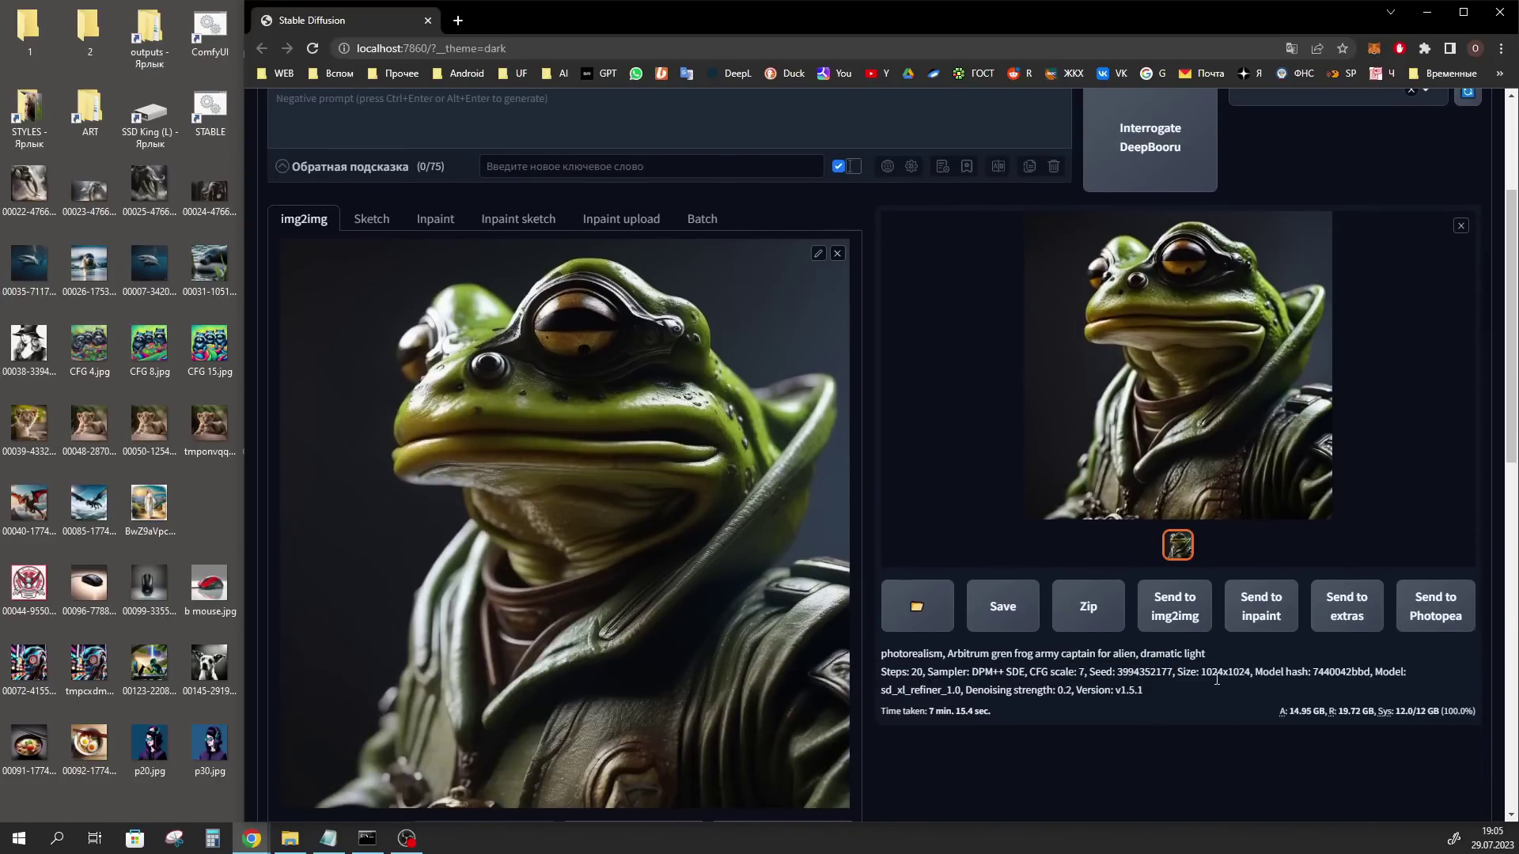
- Switch to webui-user.bat in Notepad and highlight the --no-half argument at the end of the COMMANDLINE_ARGS line
{"action": "key", "text": "alt+Tab"}
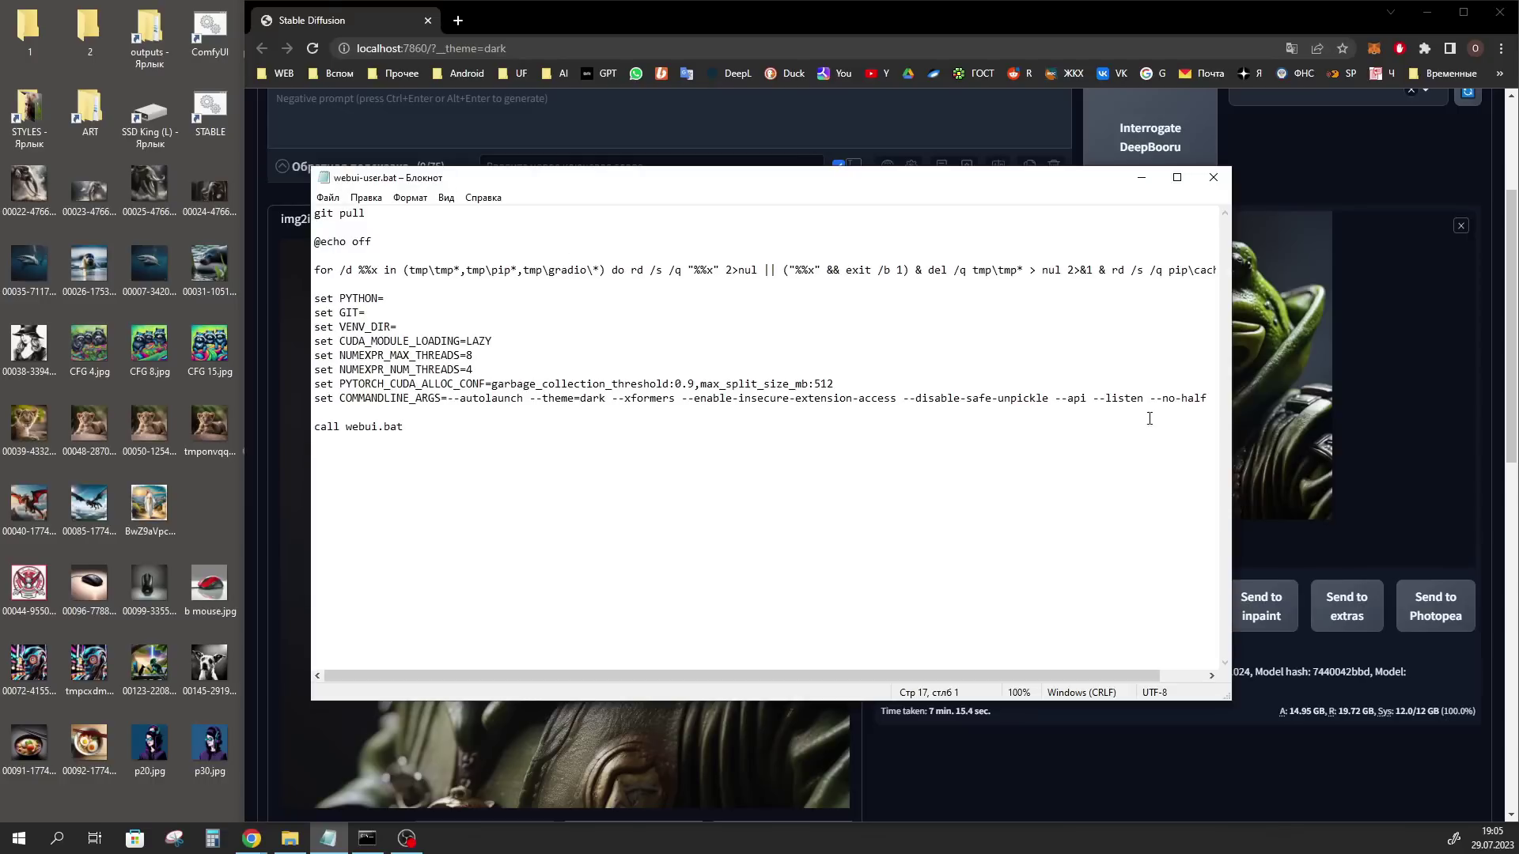
{"action": "left_click_drag", "start_coordinate": [1150, 398], "coordinate": [1213, 396]}
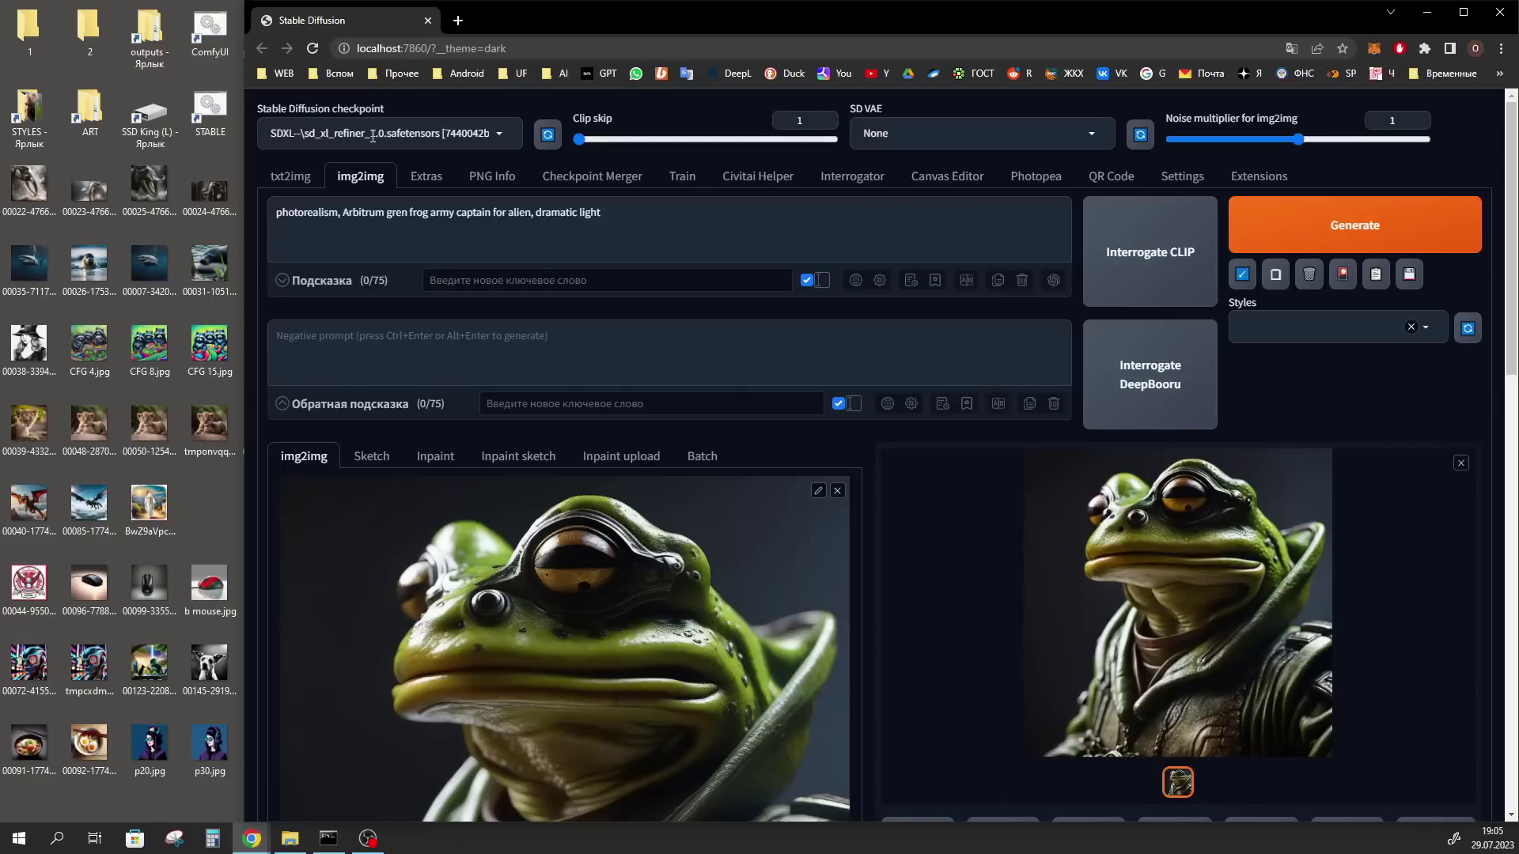
{"action": "scroll", "coordinate": [728, 353], "scroll_direction": "down", "scroll_amount": 2}
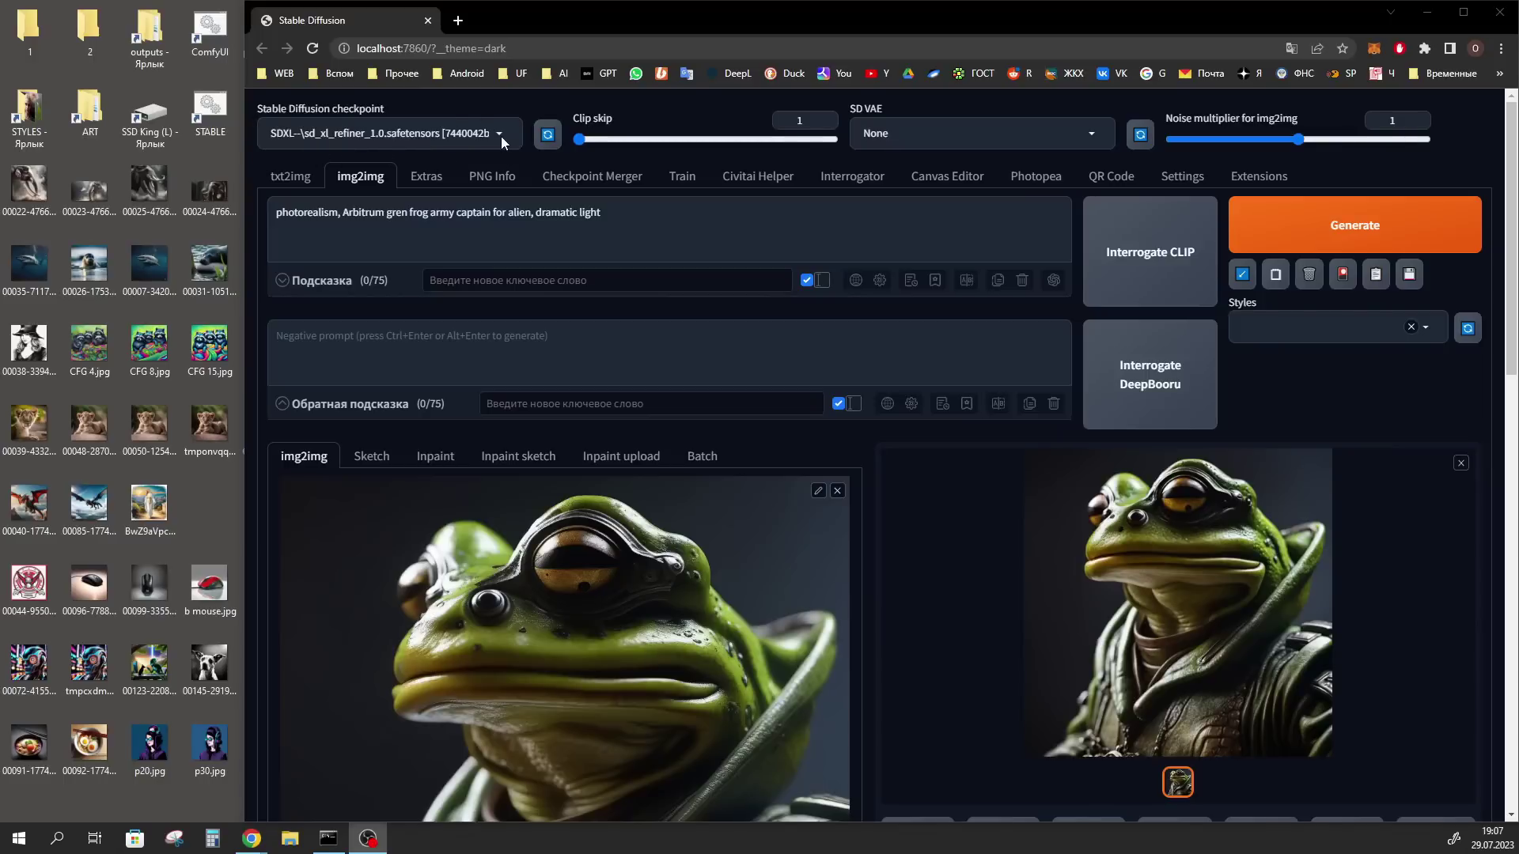
- Return to txt2img and choose SDXL--\sd_xl_base_1.0.safetensors as the Stable Diffusion checkpoint
{"action": "left_click", "coordinate": [290, 176]}
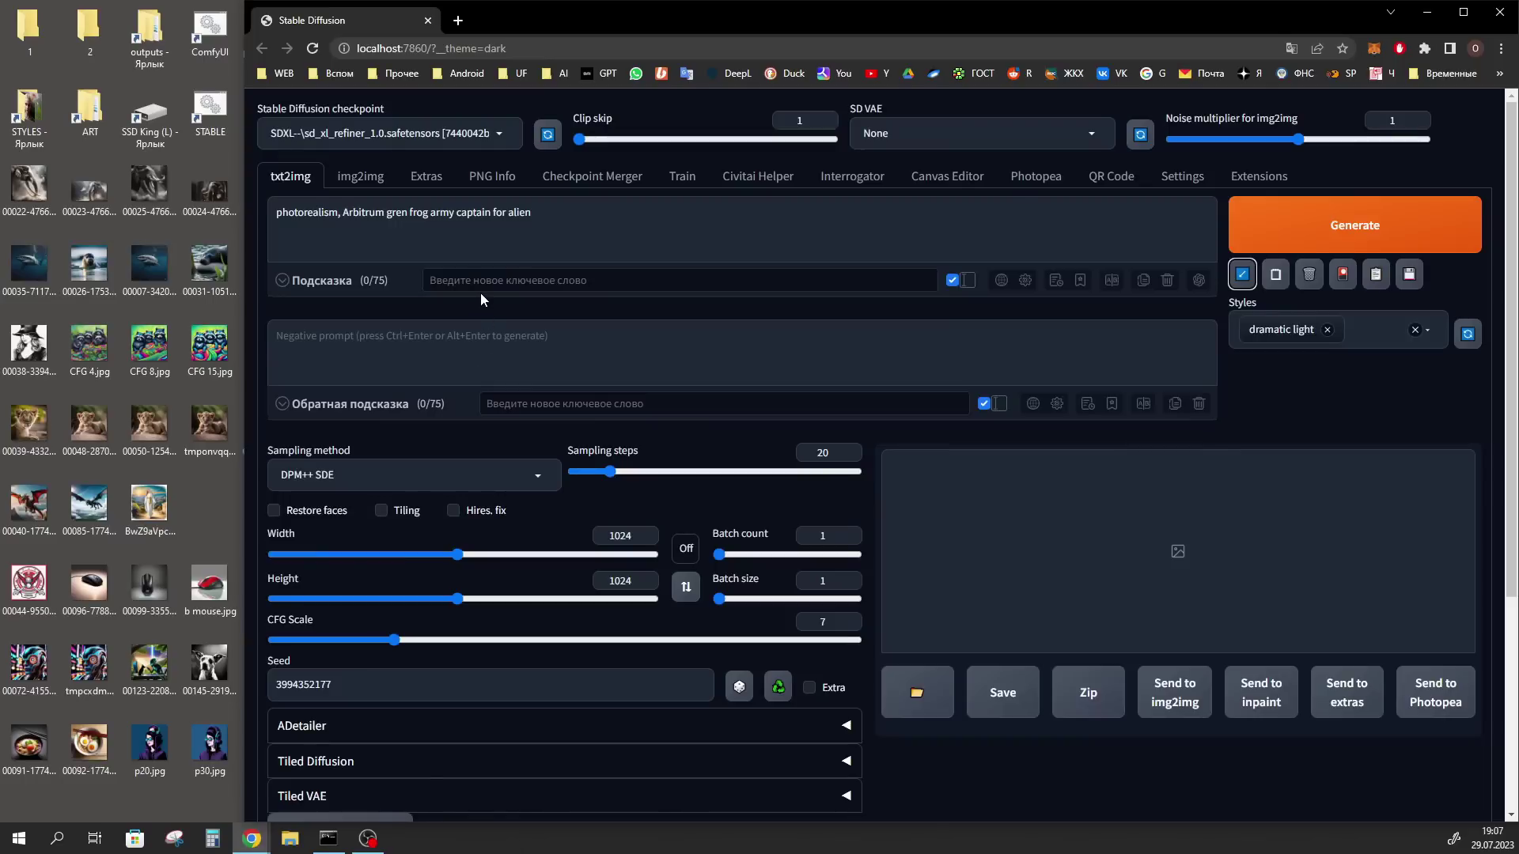
{"action": "left_click", "coordinate": [344, 141]}
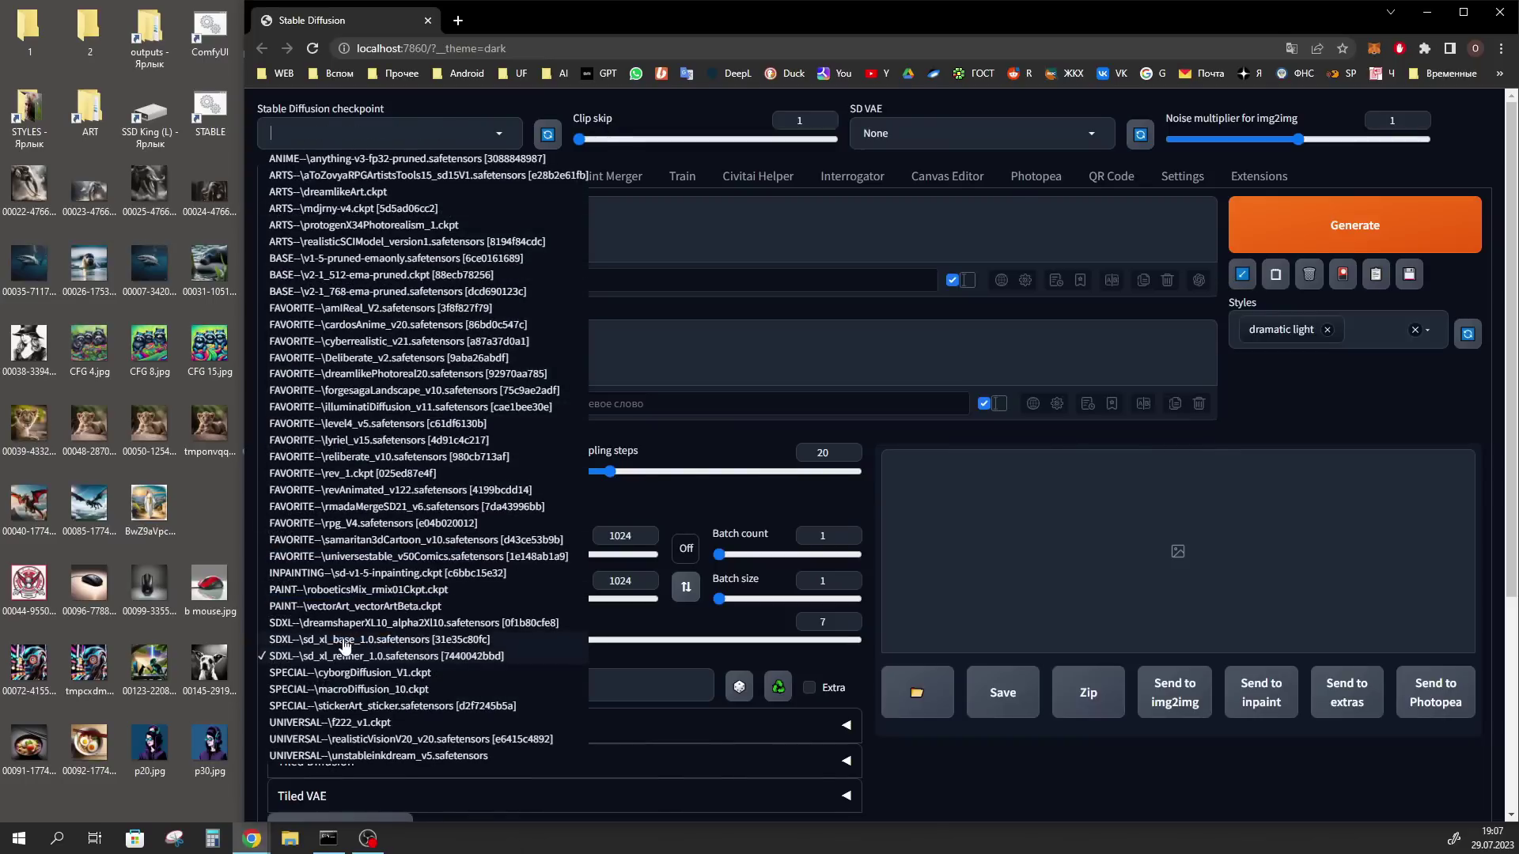
{"action": "left_click", "coordinate": [344, 641]}
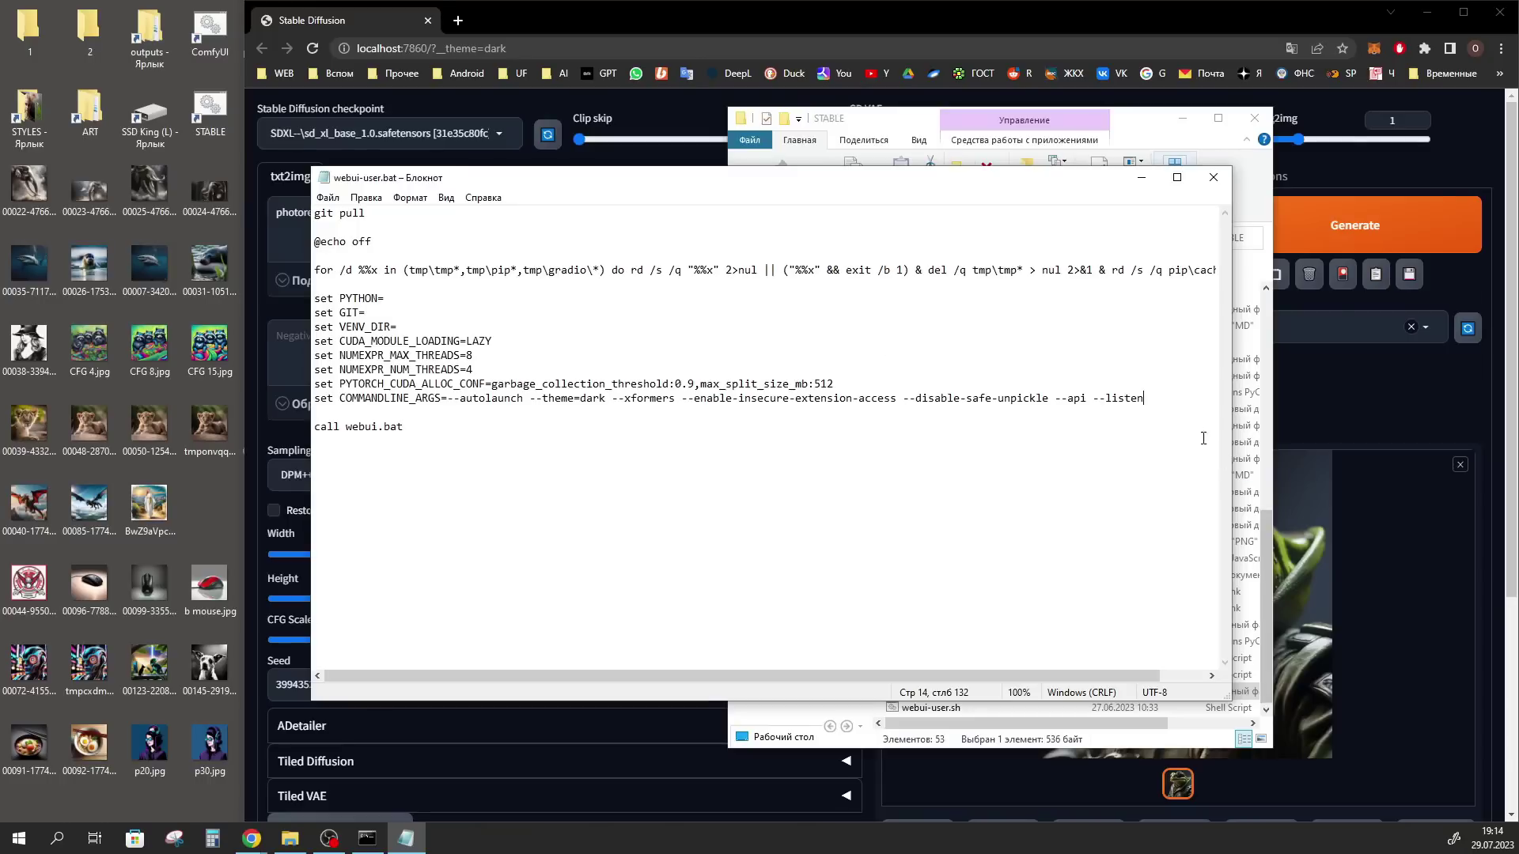
- Highlight the end of the COMMANDLINE_ARGS line in webui-user.bat, clear the selection and close the file
{"action": "key", "text": "ctrl+shift+Left"}
{"action": "key", "text": "ctrl+shift+Left"}
{"action": "key", "text": "ctrl+shift+Left"}
{"action": "key", "text": "ctrl+shift+Left"}
{"action": "key", "text": "ctrl+shift+Left"}
{"action": "key", "text": "ctrl+shift+Left"}
{"action": "key", "text": "ctrl+shift+Left"}
{"action": "key", "text": "ctrl+shift+Left"}
{"action": "key", "text": "ctrl+shift+Left"}
{"action": "key", "text": "ctrl+shift+Left"}
{"action": "key", "text": "ctrl+shift+Left"}
{"action": "key", "text": "ctrl+shift+Left"}
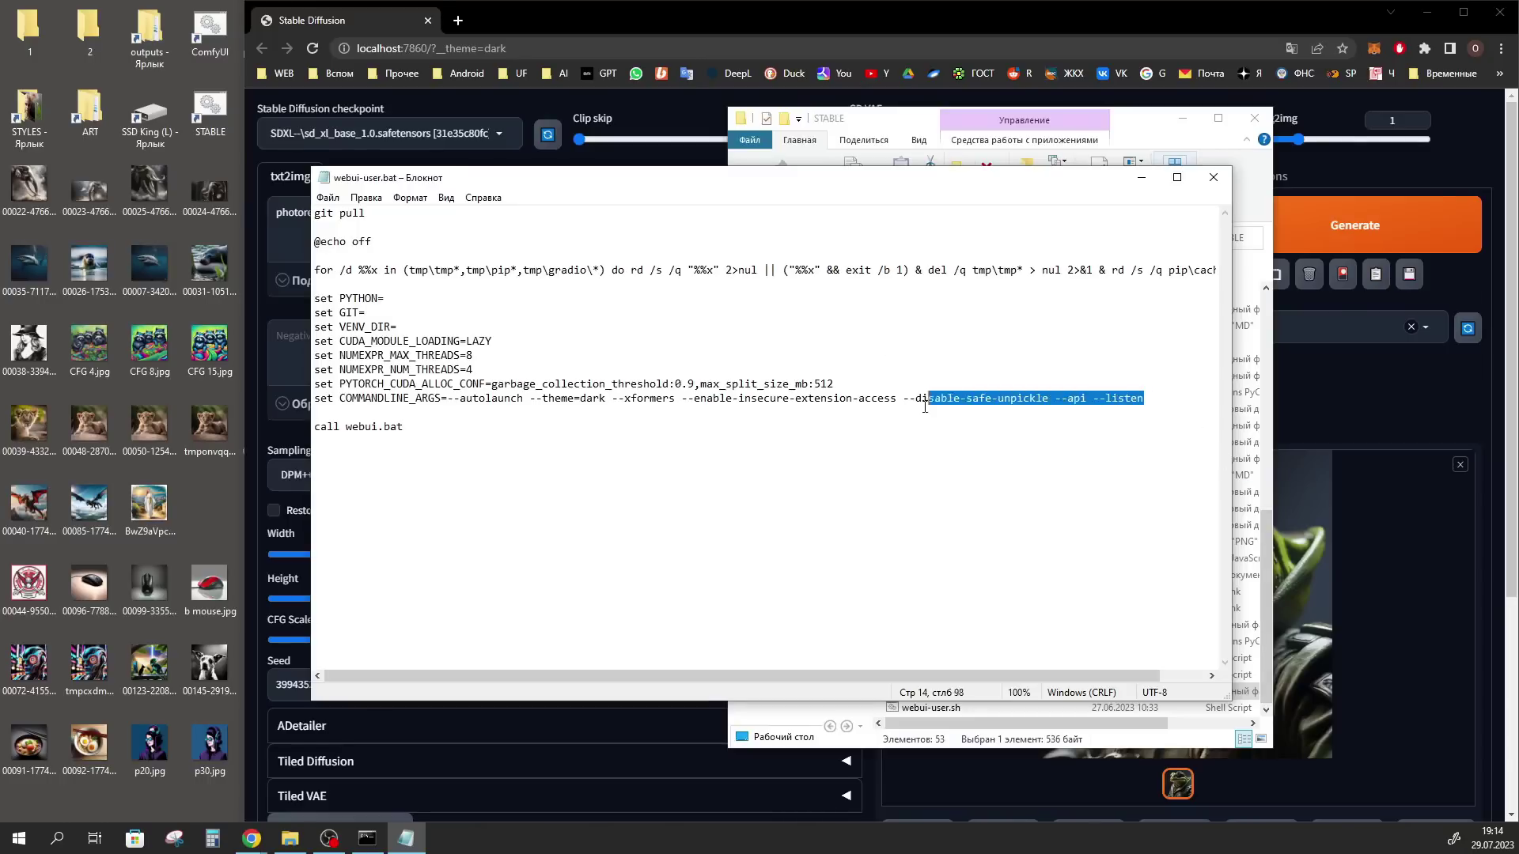
{"action": "left_click", "coordinate": [1158, 401]}
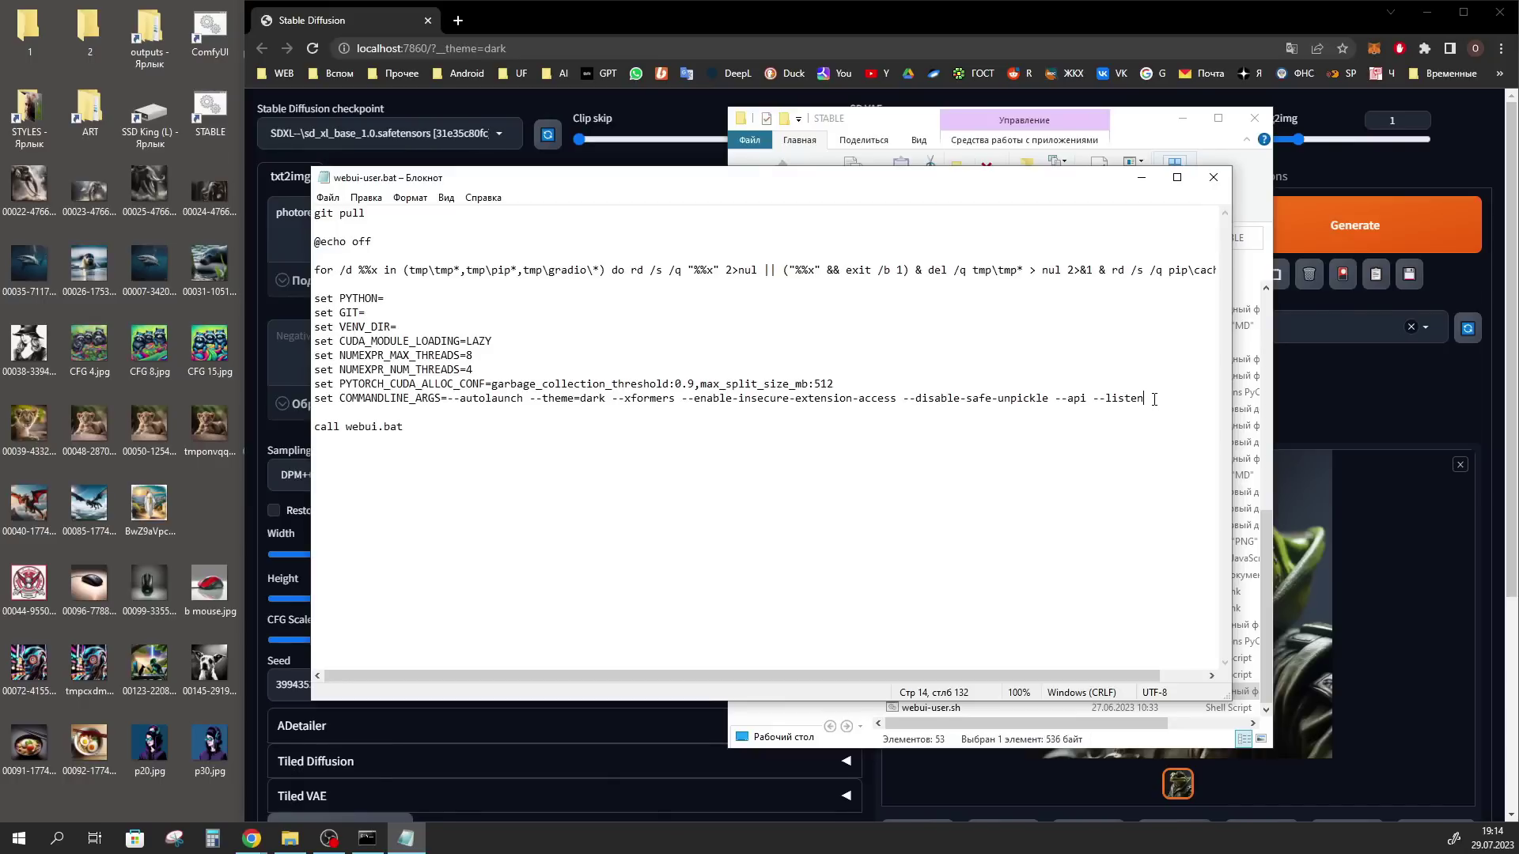
{"action": "left_click", "coordinate": [1213, 177]}
- Add the sd_xl_offset_example-lora_1.0 Lora to the end of the txt2img prompt and generate the frog image
{"action": "left_click", "coordinate": [1344, 283]}
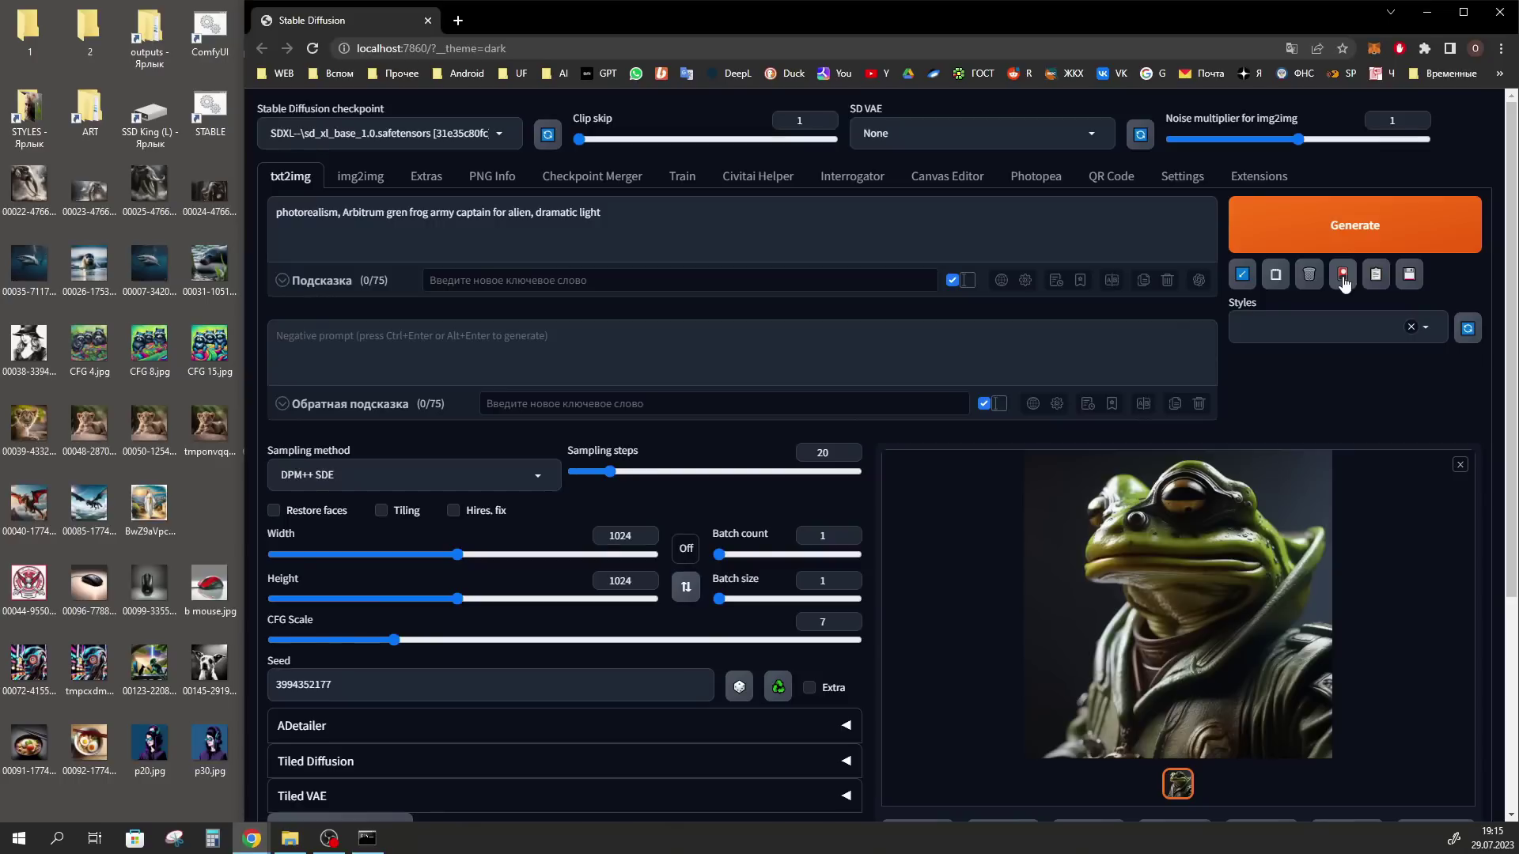
{"action": "left_click", "coordinate": [1343, 277]}
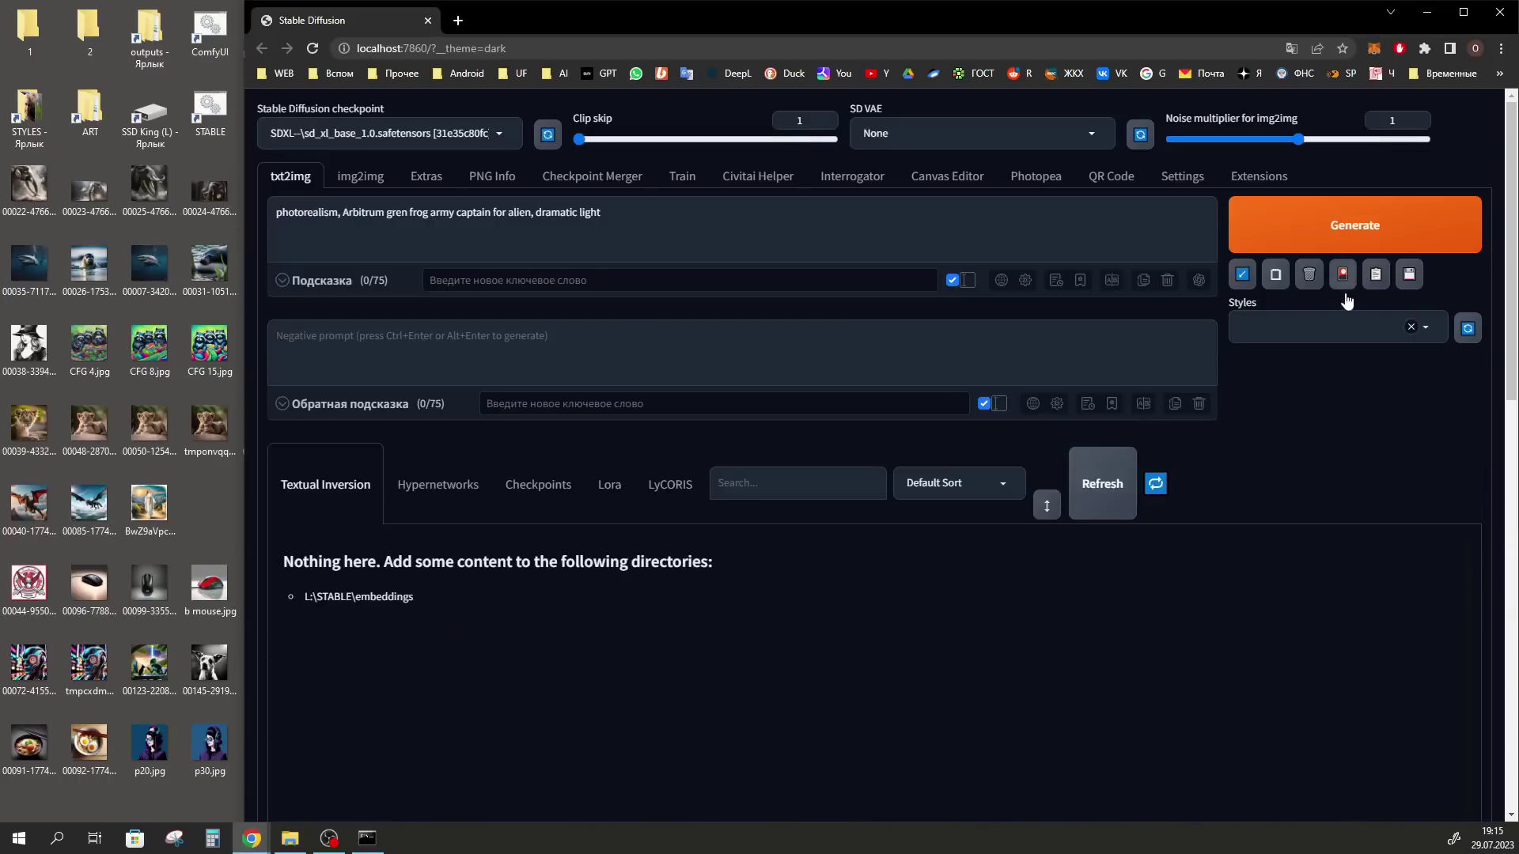
{"action": "left_click", "coordinate": [609, 485]}
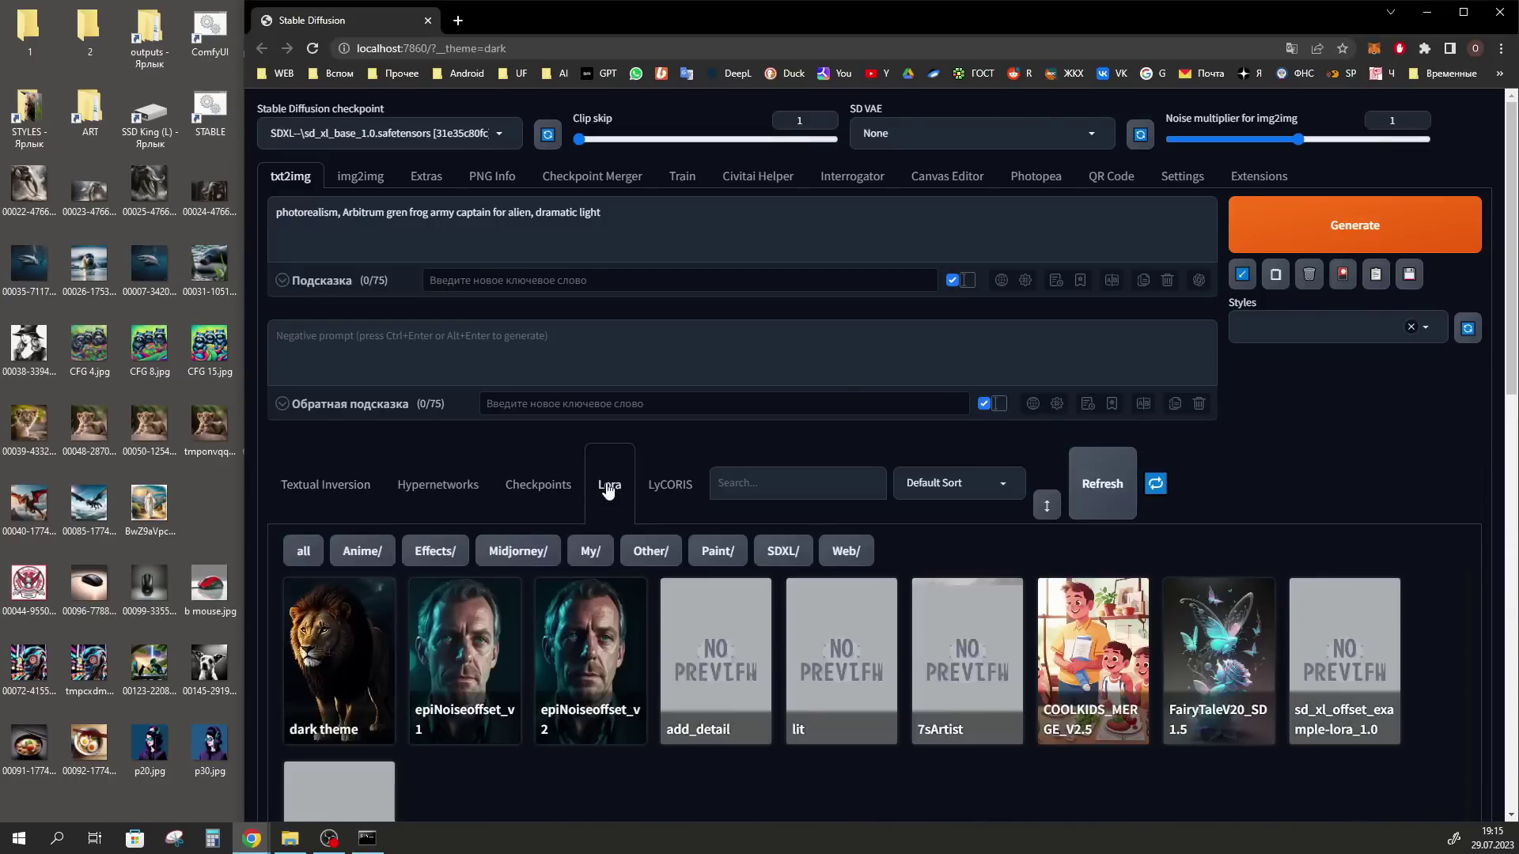
{"action": "scroll", "coordinate": [1146, 702], "scroll_direction": "down", "scroll_amount": 1}
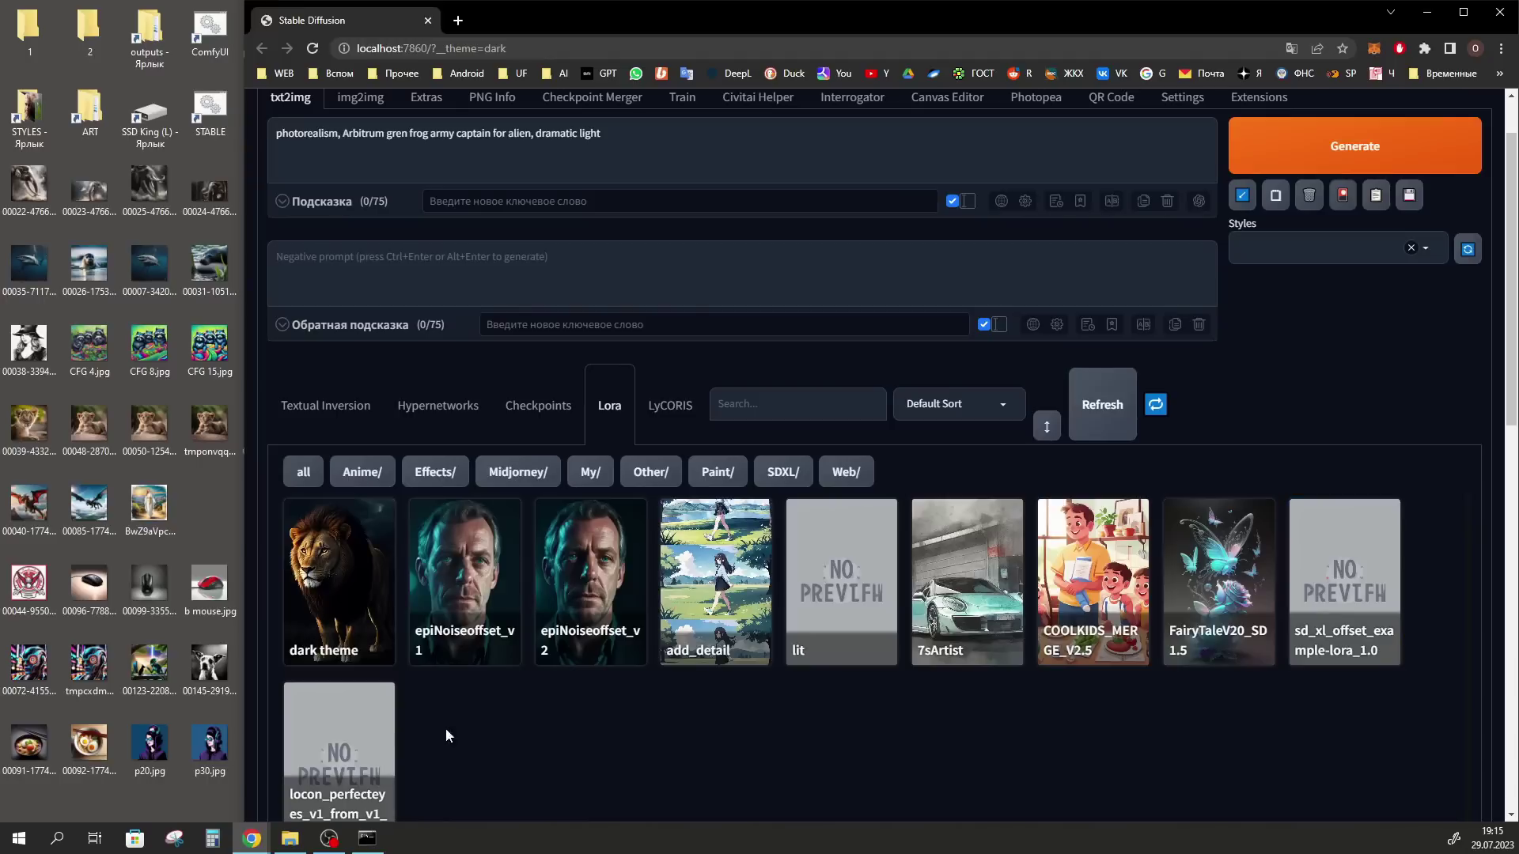
{"action": "left_click", "coordinate": [1354, 583]}
{"action": "scroll", "coordinate": [1354, 582], "scroll_direction": "up", "scroll_amount": 1}
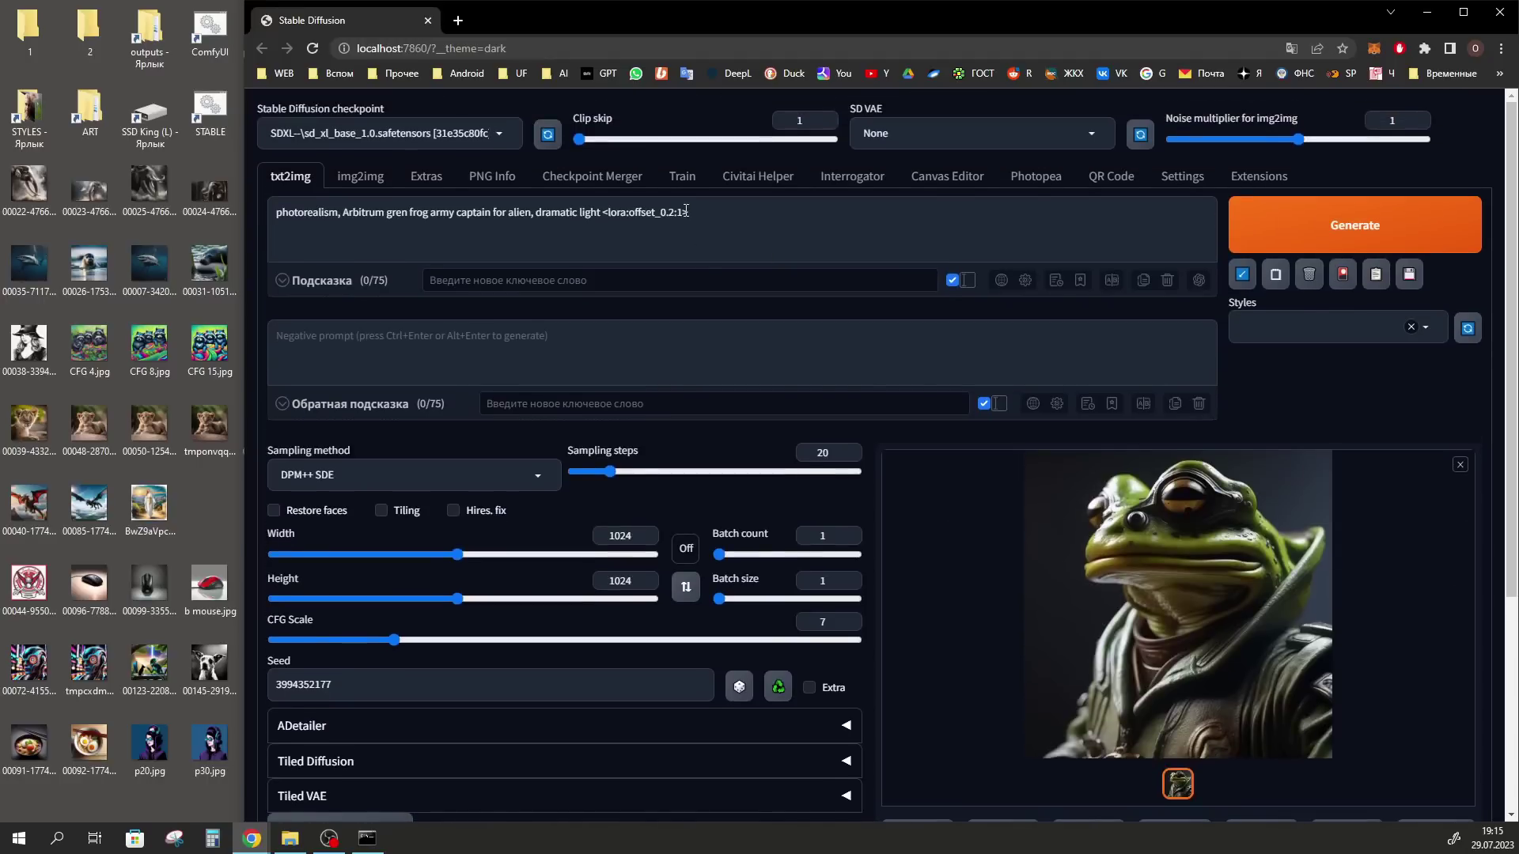
{"action": "left_click", "coordinate": [1362, 231]}
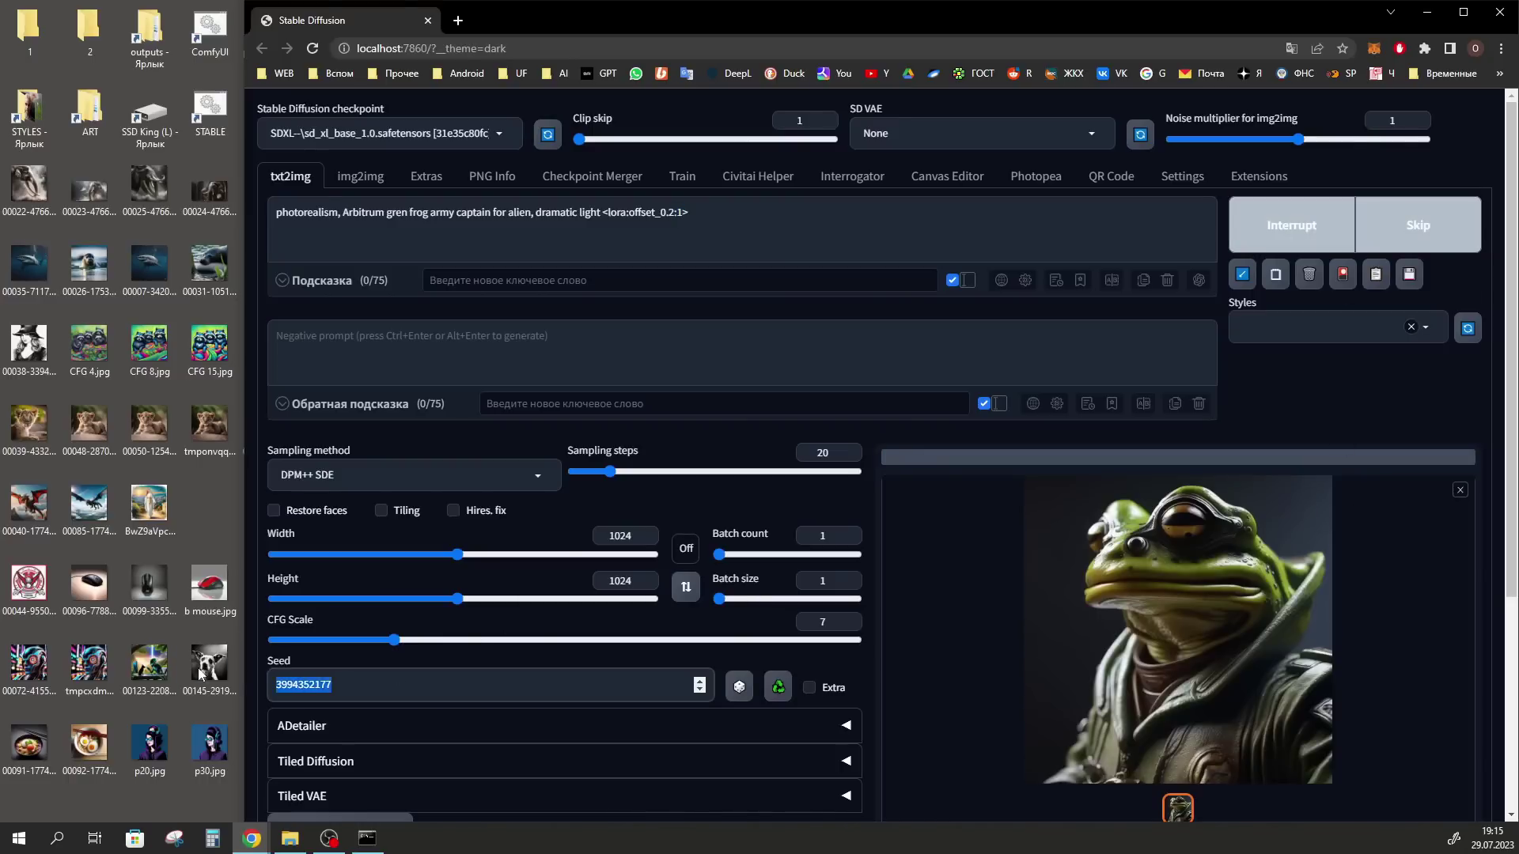
- View the Lora-based frog image enlarged, then look through the checkpoint list and the img2img page
{"action": "left_click", "coordinate": [1172, 599]}
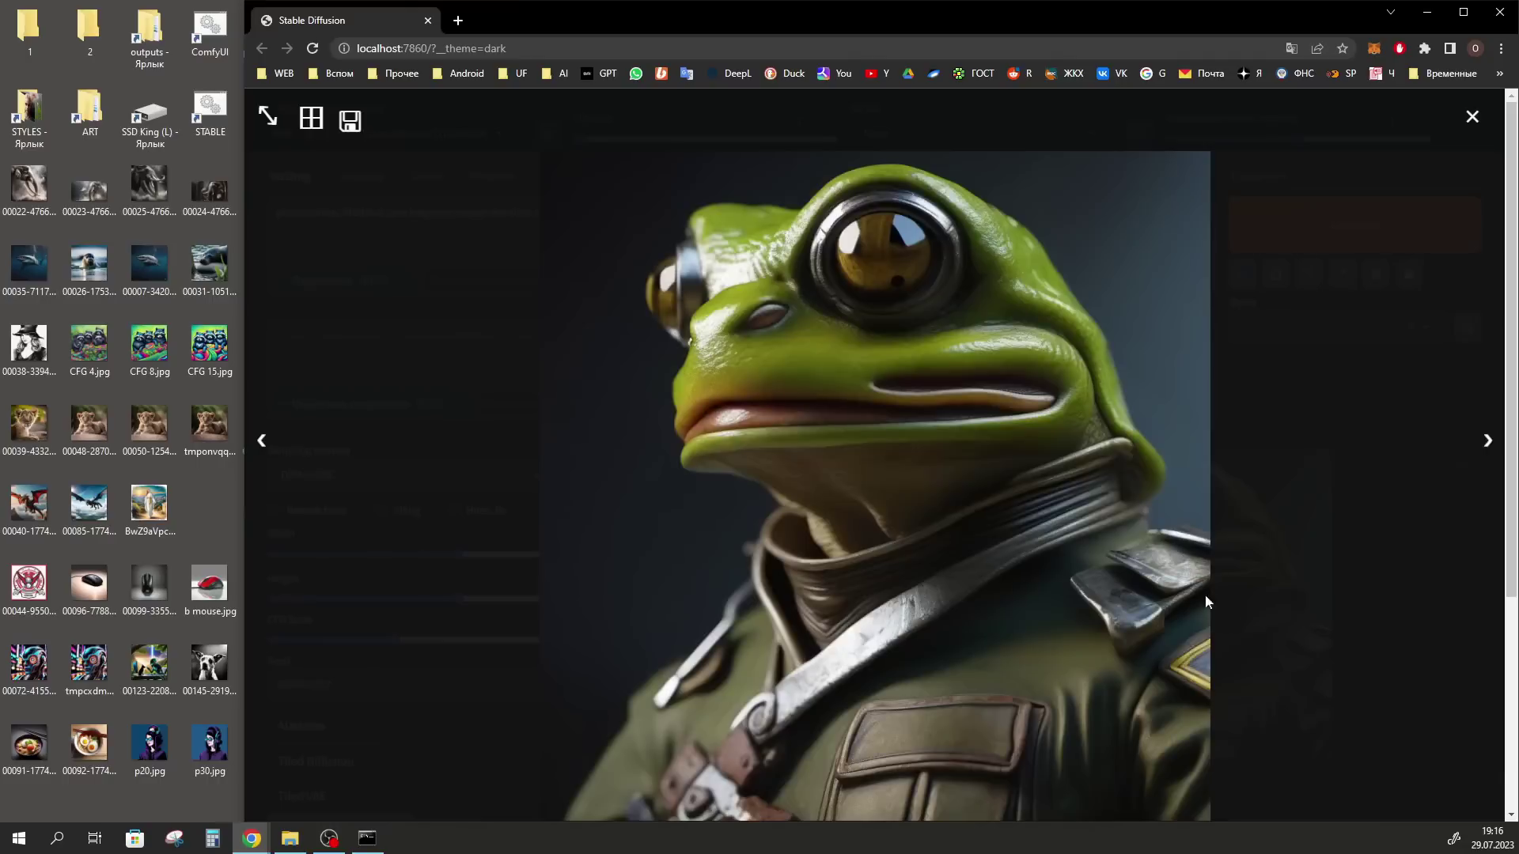
{"action": "left_click", "coordinate": [738, 246]}
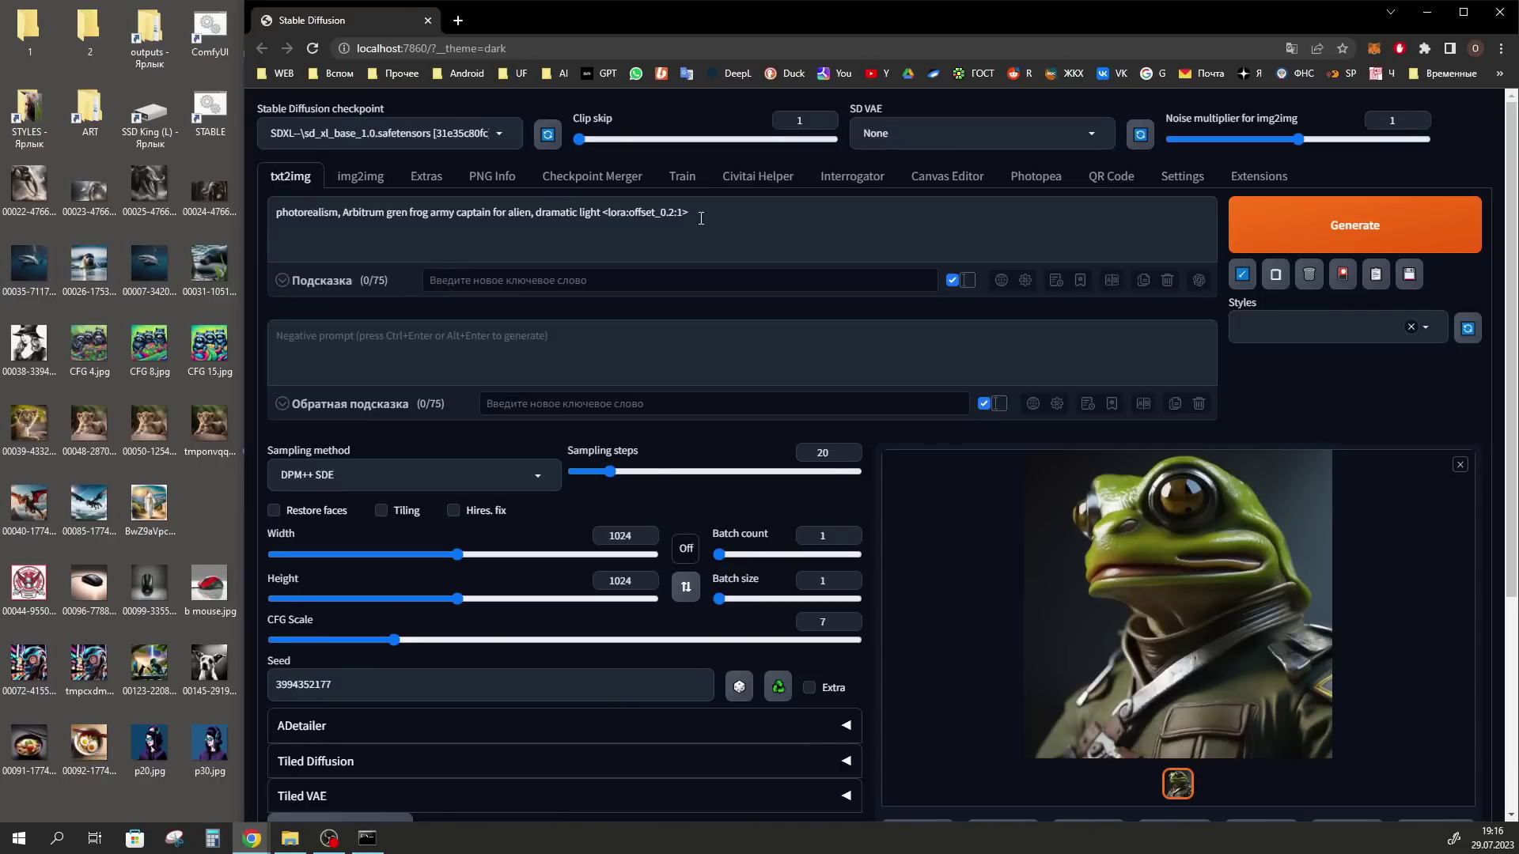
{"action": "left_click", "coordinate": [497, 135]}
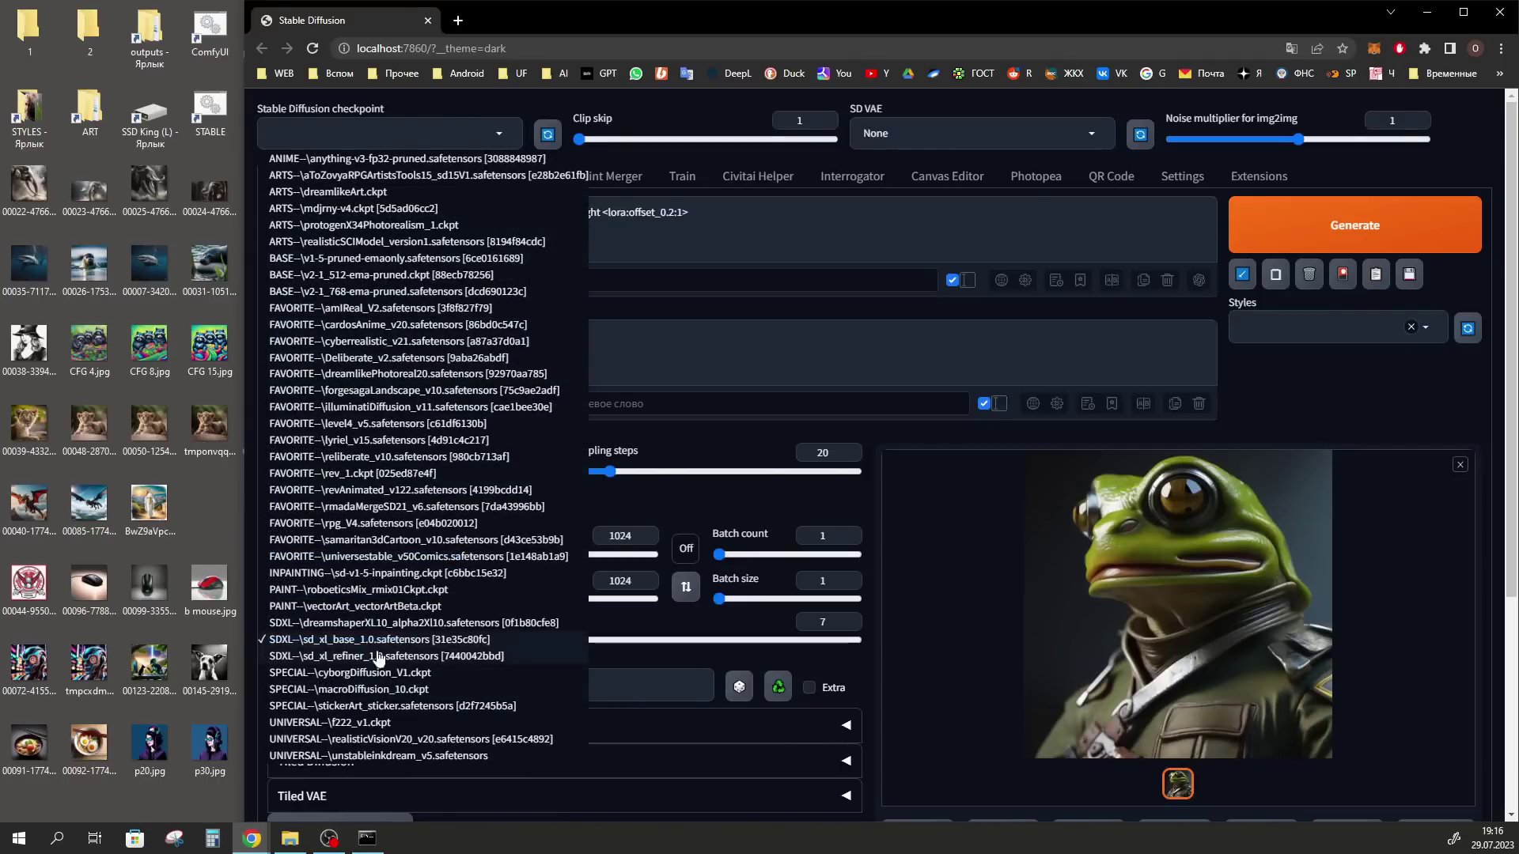
{"action": "left_click", "coordinate": [361, 177]}
{"action": "left_click", "coordinate": [361, 177]}
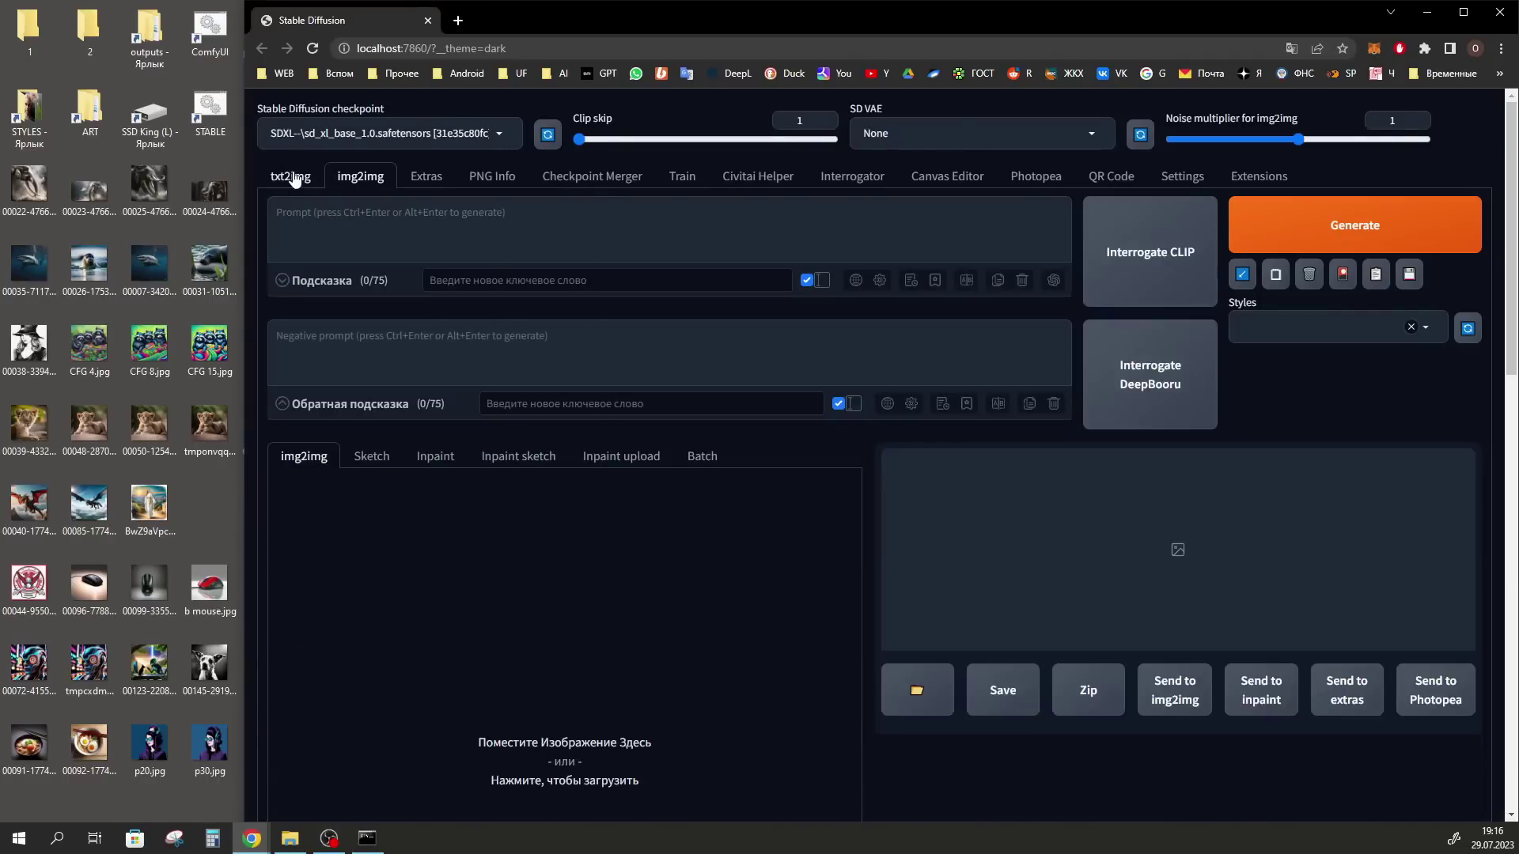
- Remove the <lora:offset_0.2:1> tag from the end of the txt2img prompt
{"action": "left_click", "coordinate": [303, 188]}
{"action": "left_click_drag", "start_coordinate": [695, 221], "coordinate": [604, 218]}
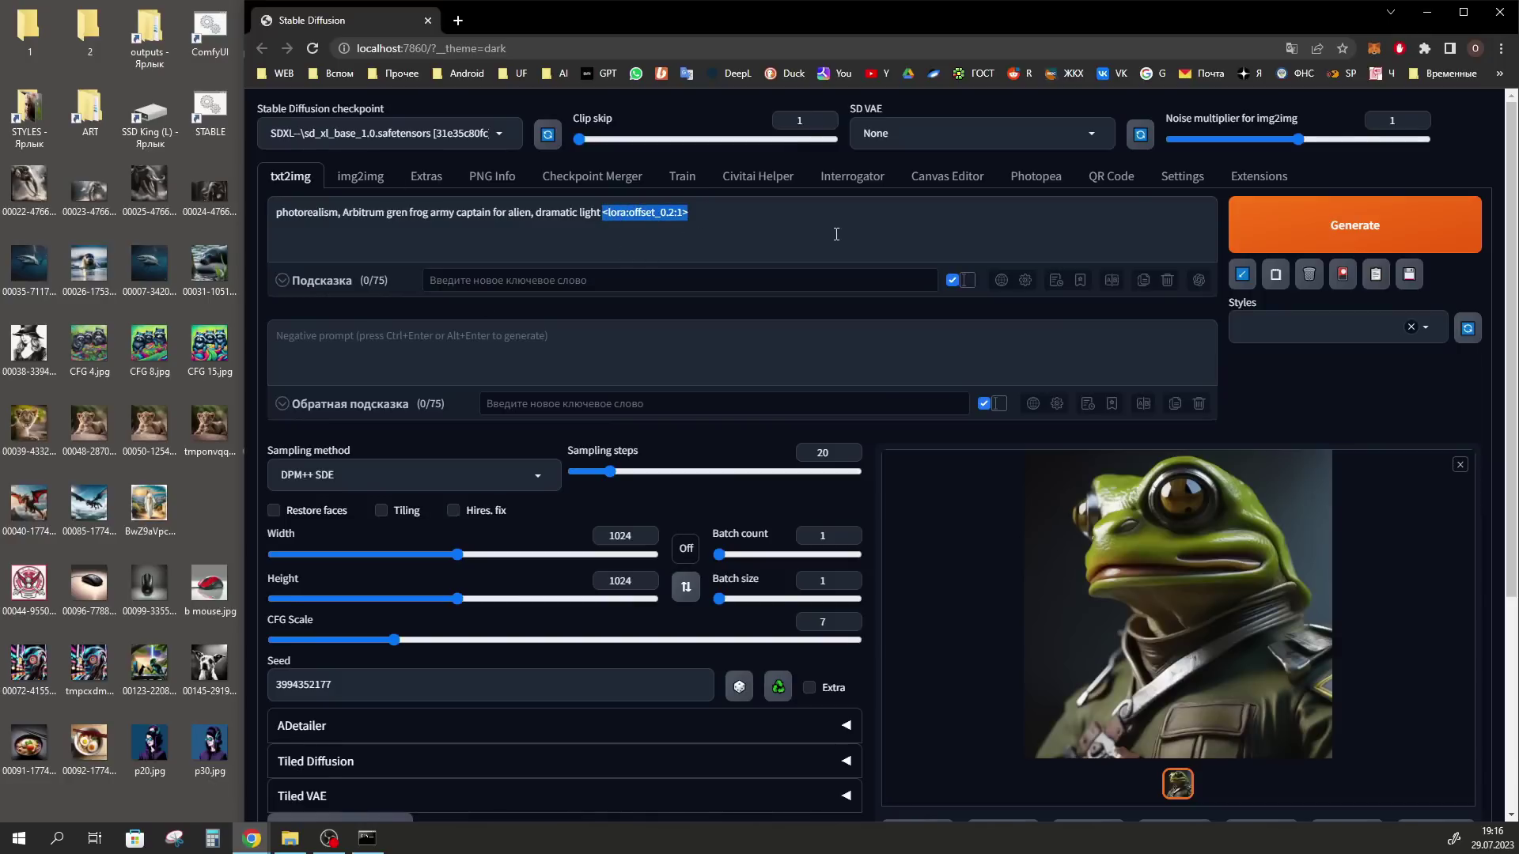
{"action": "key", "text": "BackSpace"}
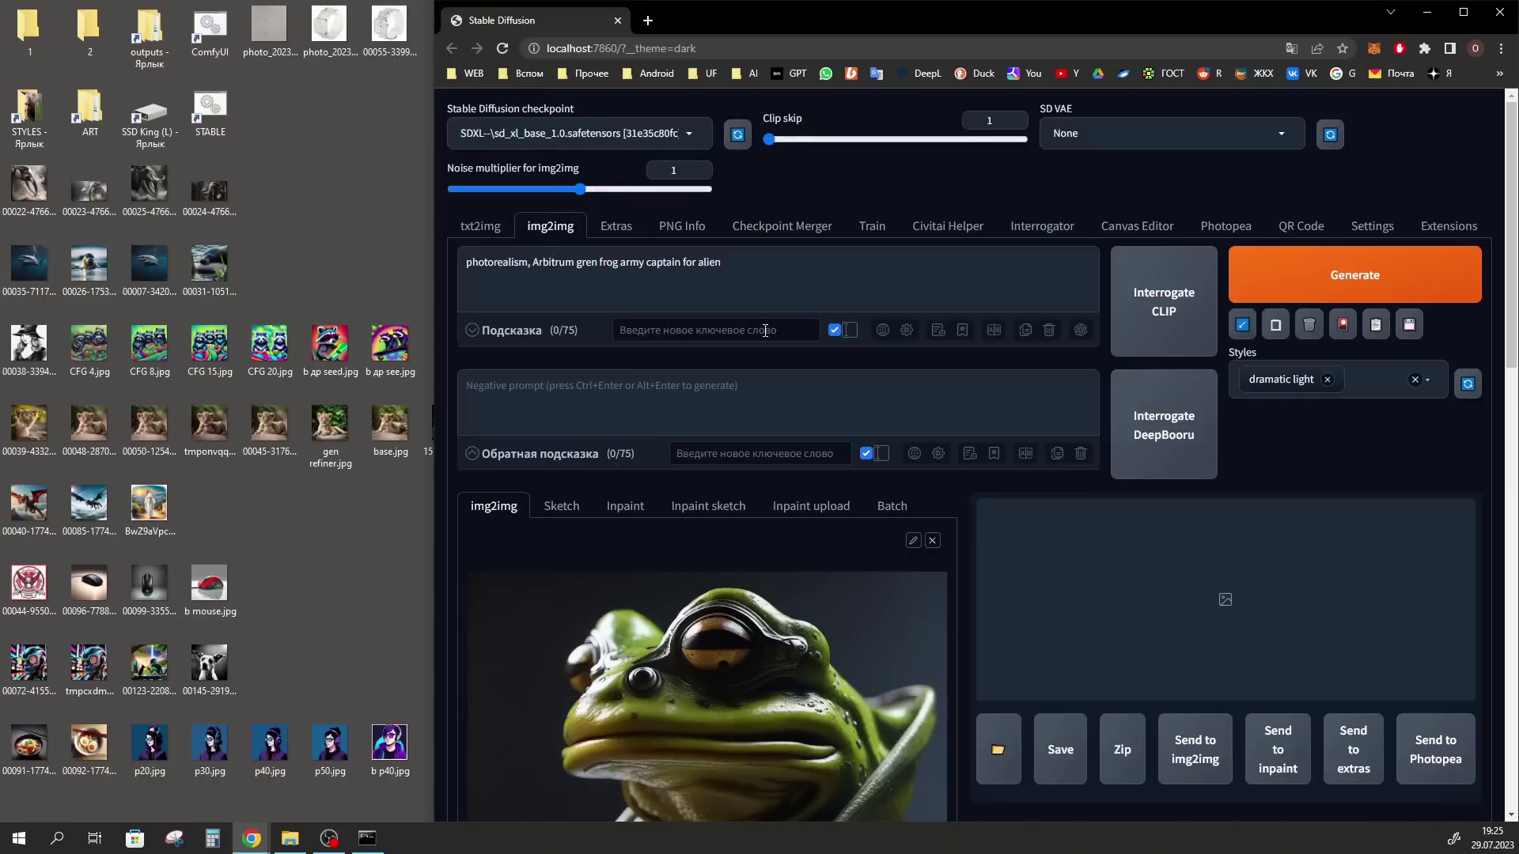
- Find the Denoising strength setting in img2img and highlight its value
{"action": "scroll", "coordinate": [966, 499], "scroll_direction": "down", "scroll_amount": 13}
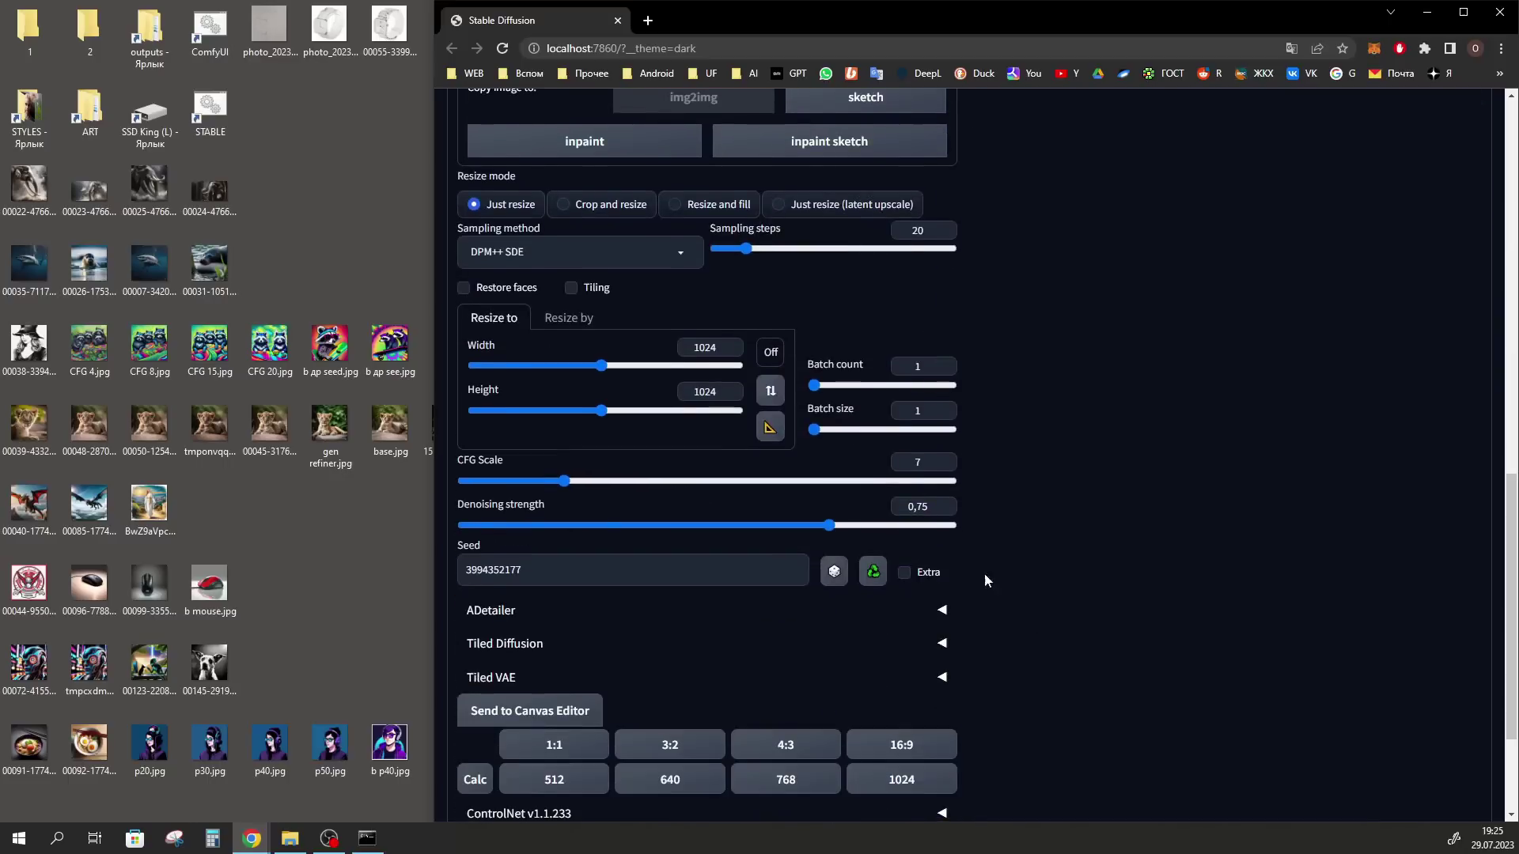
{"action": "left_click_drag", "start_coordinate": [932, 508], "coordinate": [918, 514]}
{"action": "left_click", "coordinate": [931, 509]}
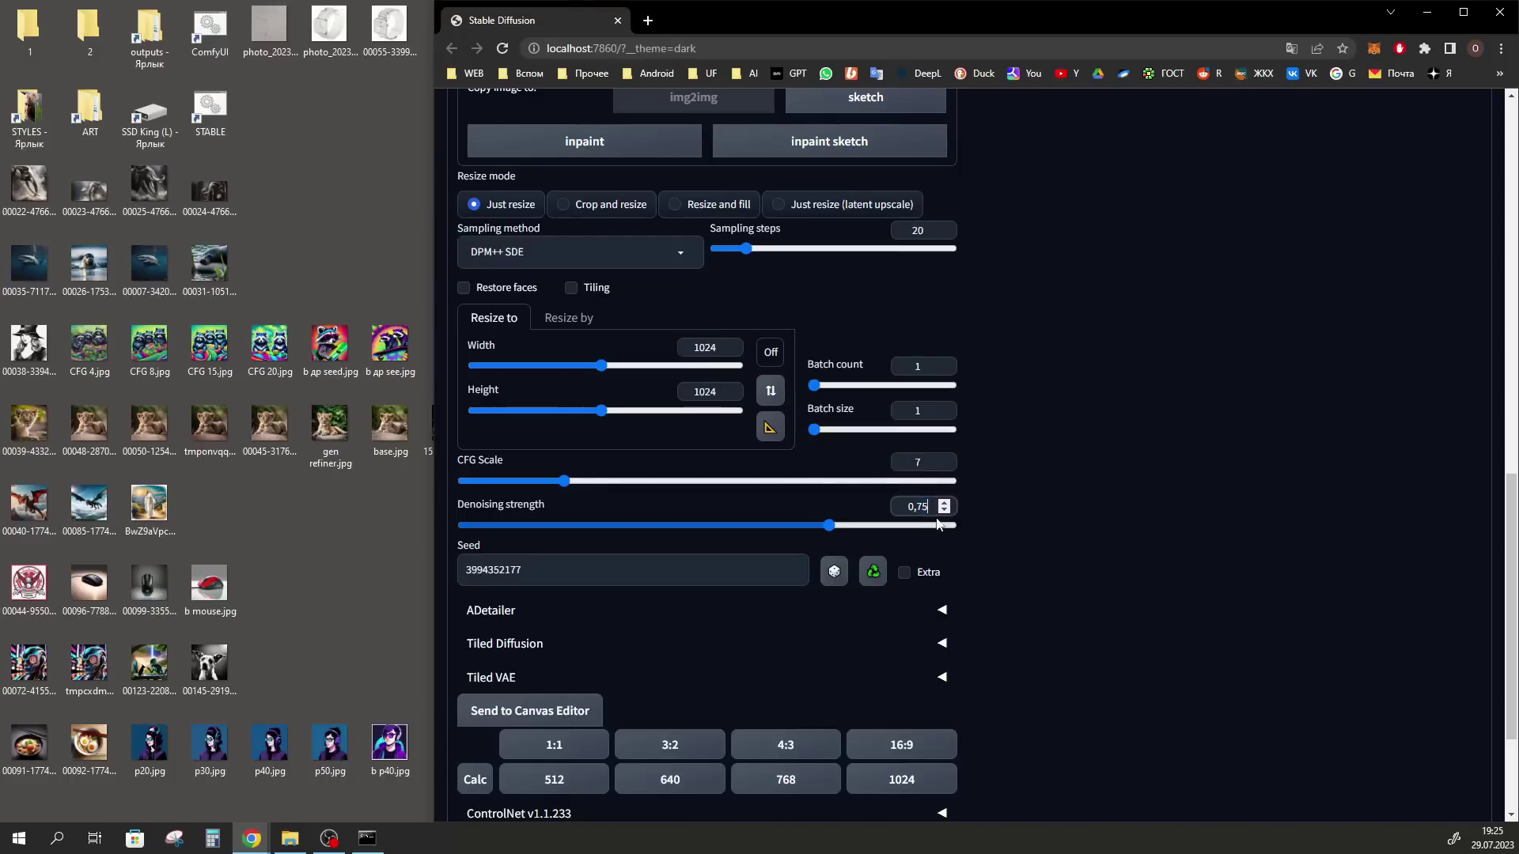
{"action": "left_click_drag", "start_coordinate": [932, 506], "coordinate": [919, 509]}
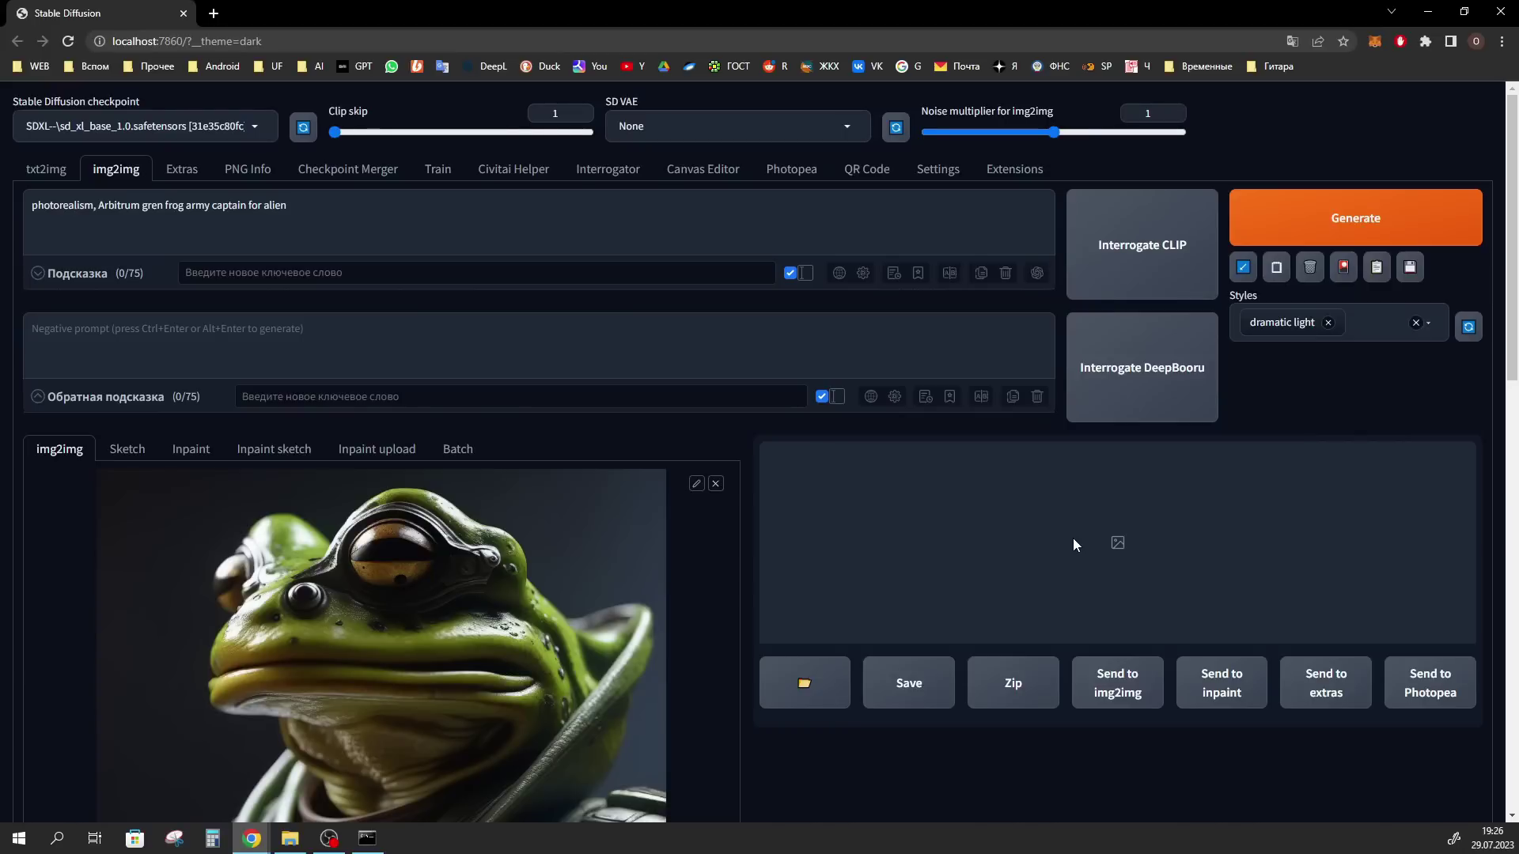
- Search the available extensions for "com", install the ComfyUI extension and open the list of installed extensions
{"action": "left_click", "coordinate": [1002, 172]}
{"action": "left_click", "coordinate": [132, 204]}
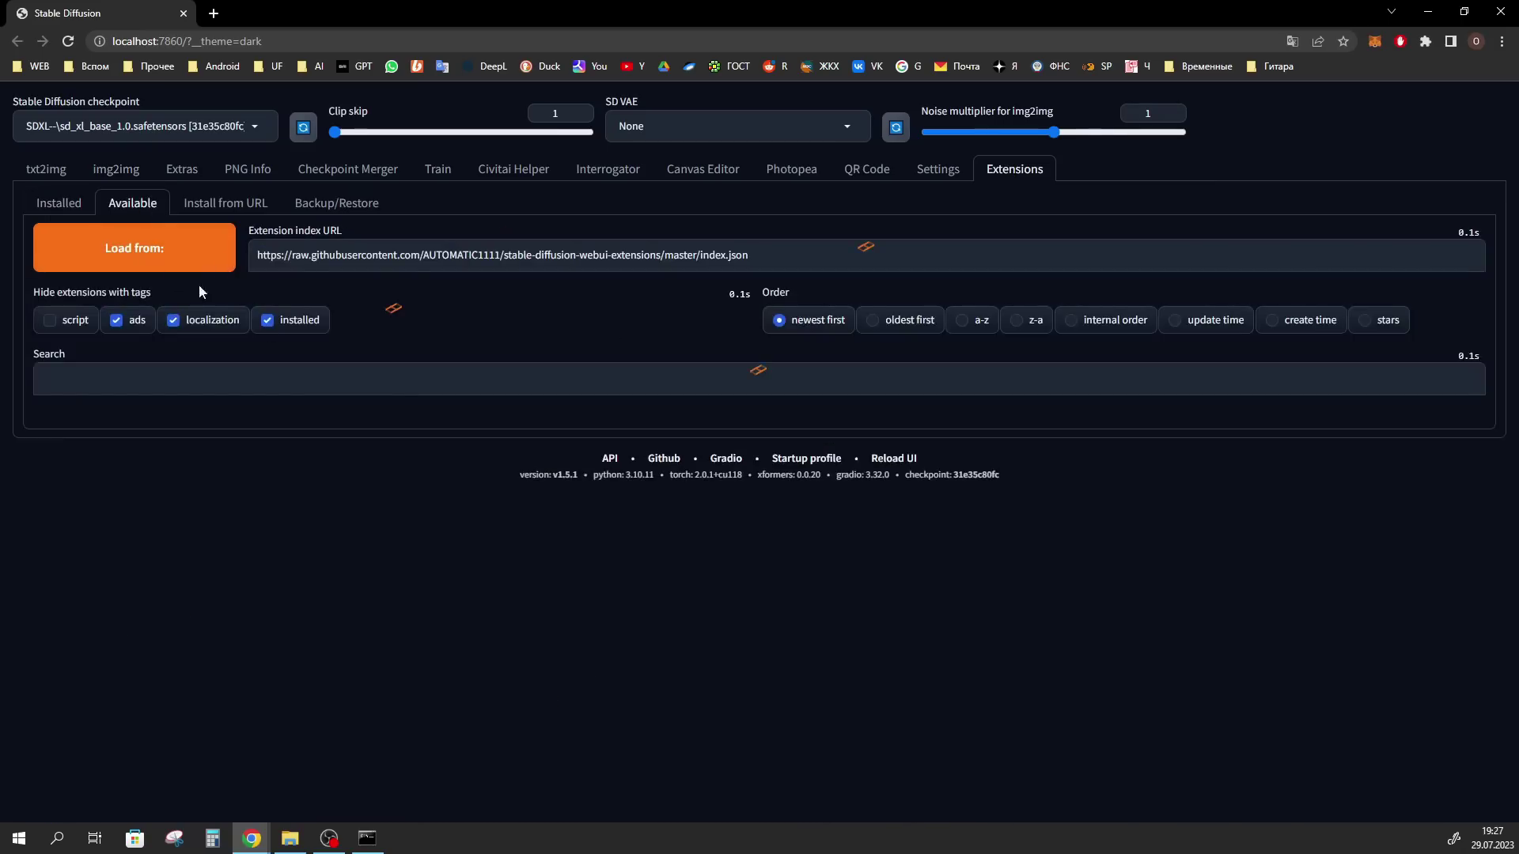
{"action": "left_click_drag", "start_coordinate": [84, 413], "coordinate": [24, 424]}
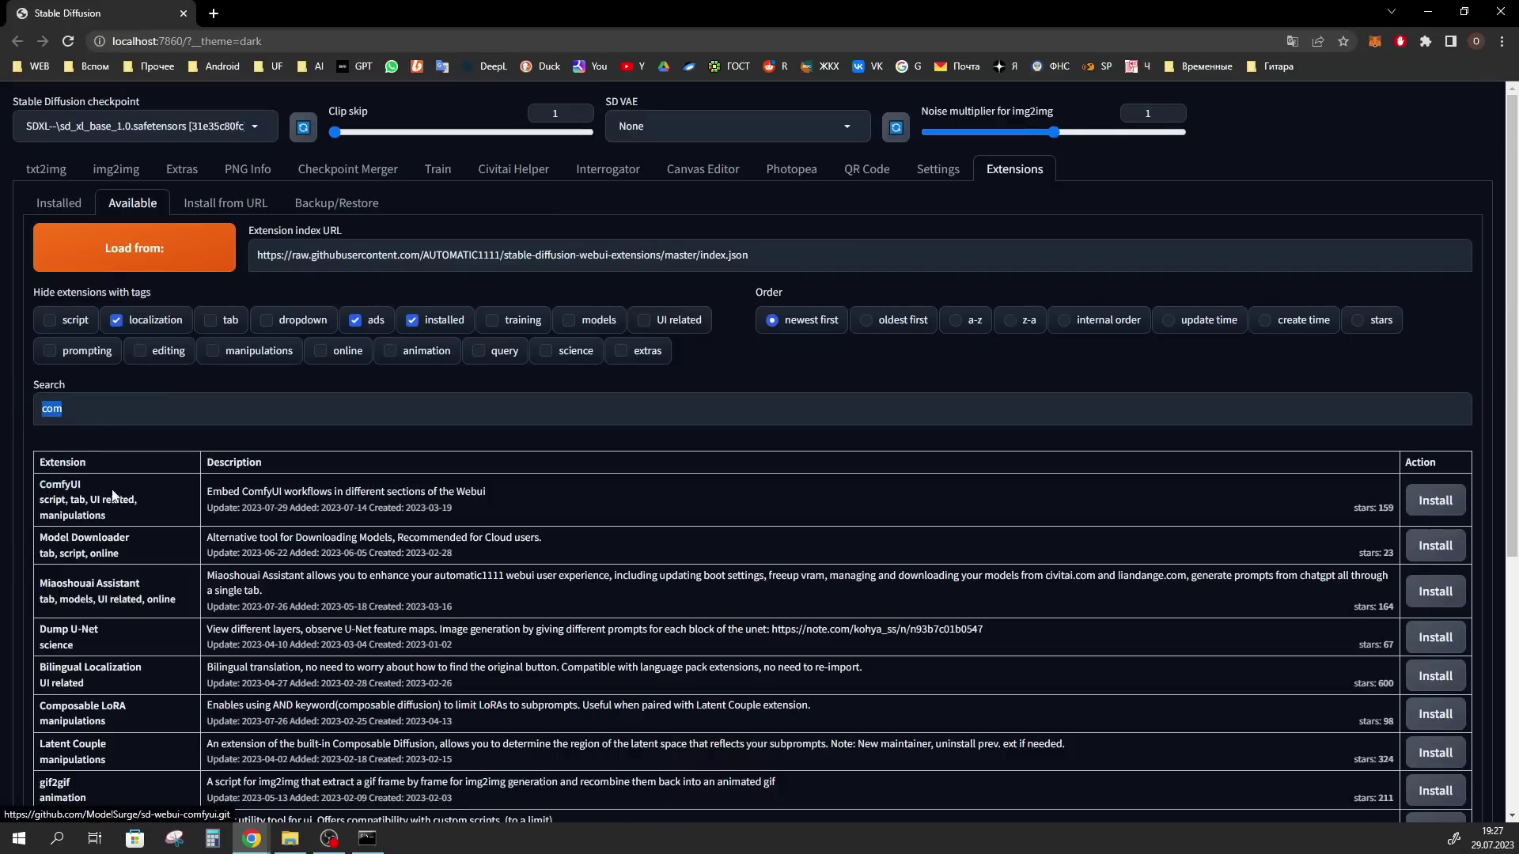
{"action": "left_click", "coordinate": [1442, 505]}
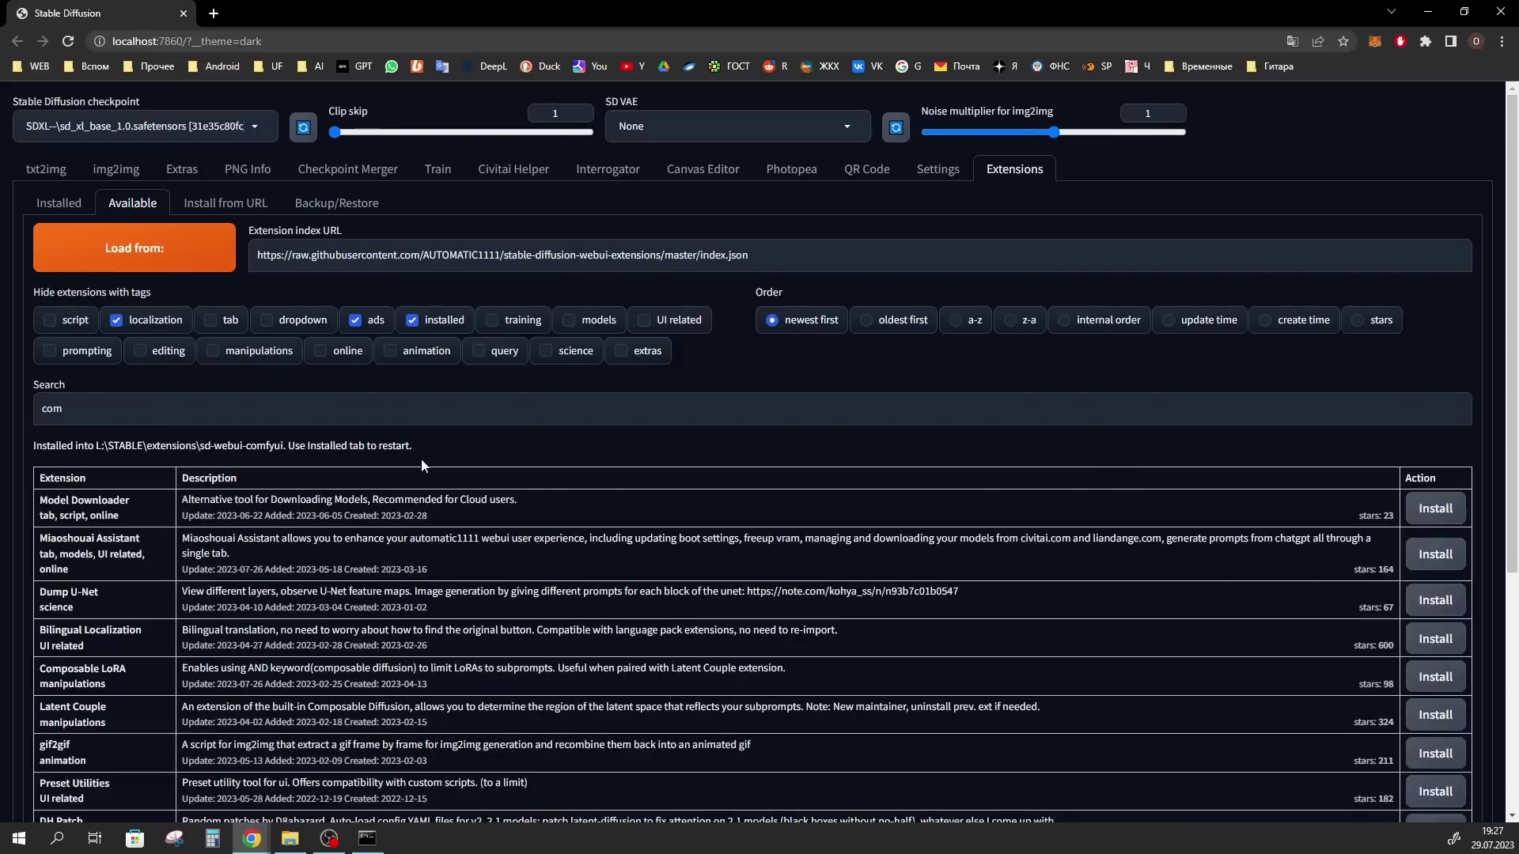
{"action": "left_click", "coordinate": [60, 204]}
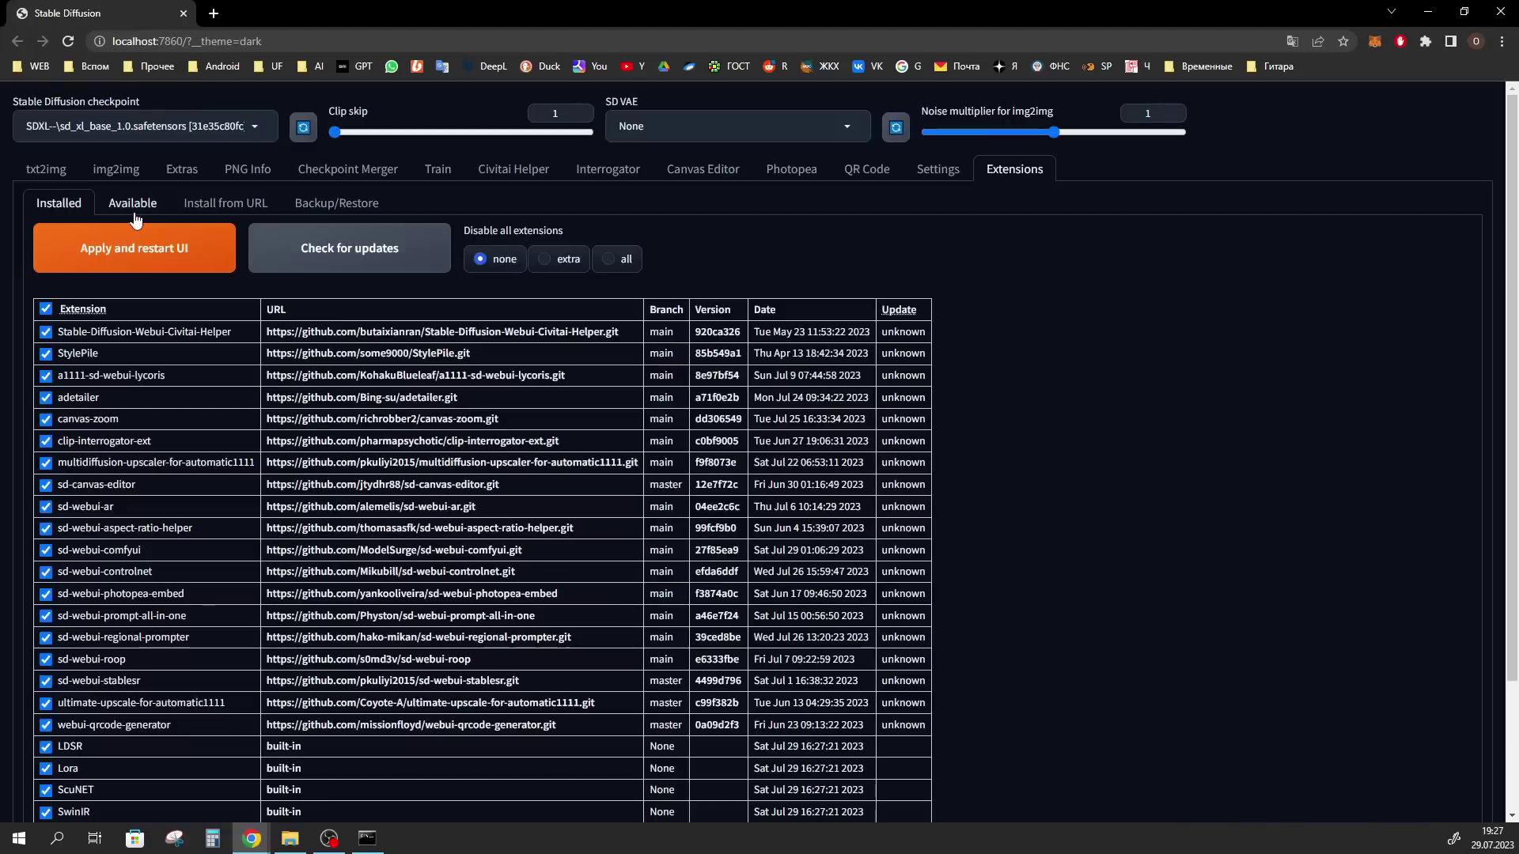
- Apply the extension changes with a UI restart and check the startup log in the STABLE console
{"action": "left_click", "coordinate": [146, 258]}
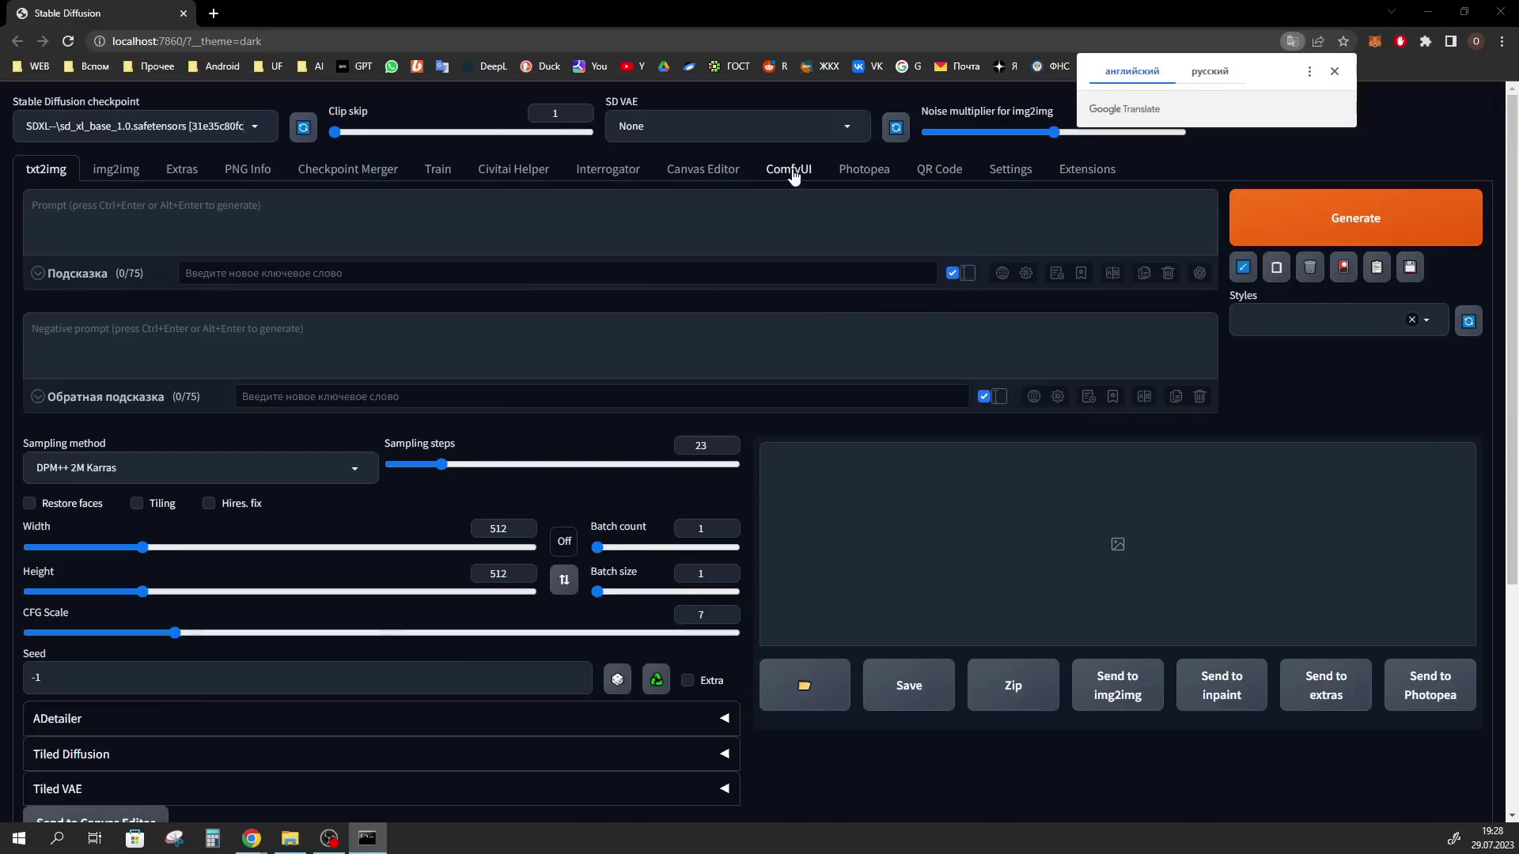
{"action": "left_click", "coordinate": [368, 838]}
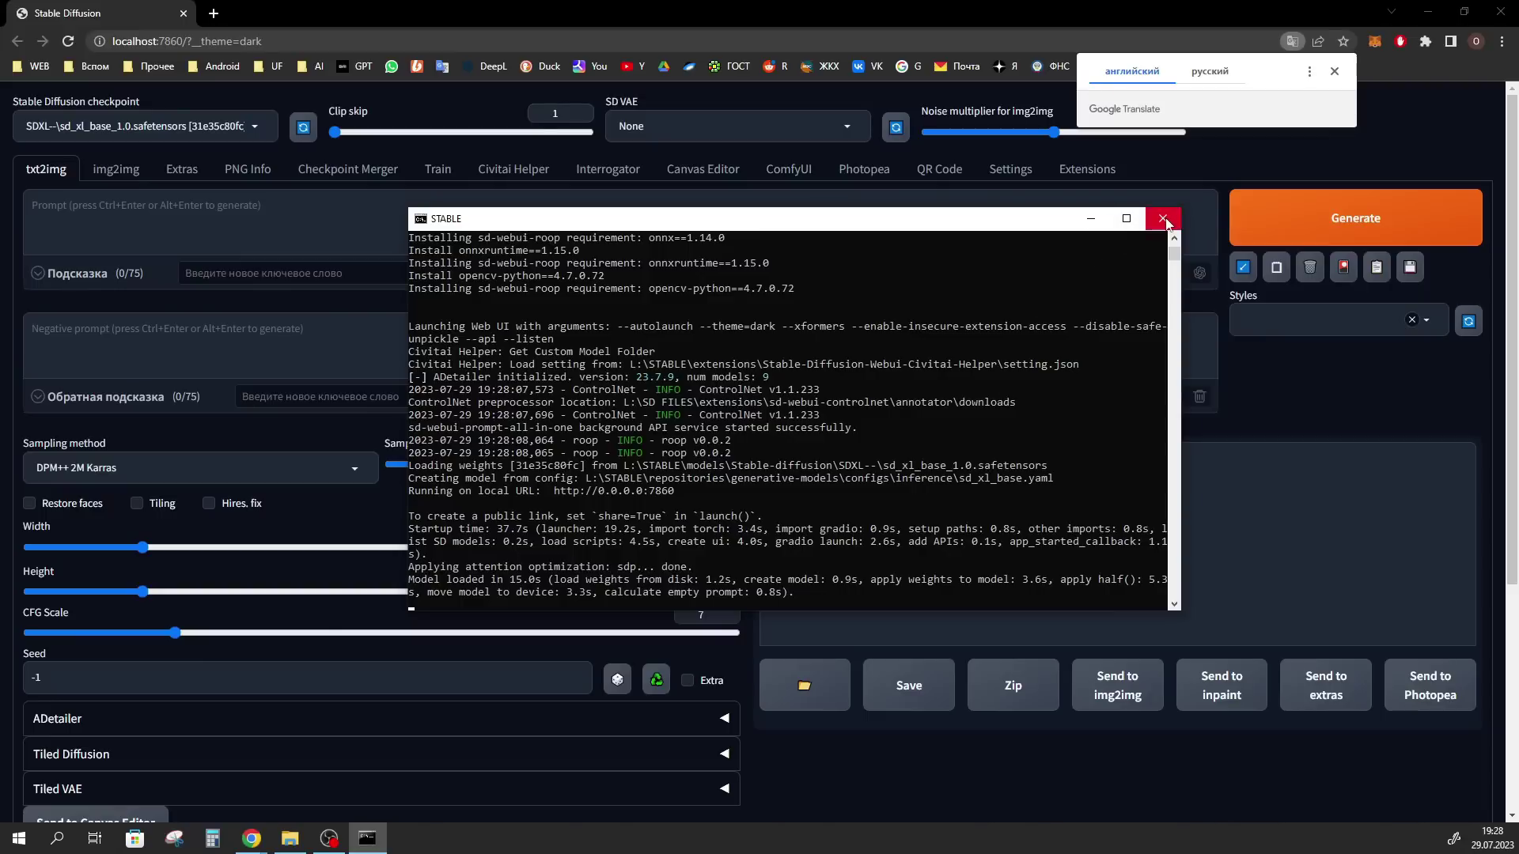
{"action": "left_click", "coordinate": [1090, 218]}
- Install ComfyUI from the new ComfyUI page, leaving the installation path empty, and highlight the installer's status message
{"action": "left_click", "coordinate": [795, 174]}
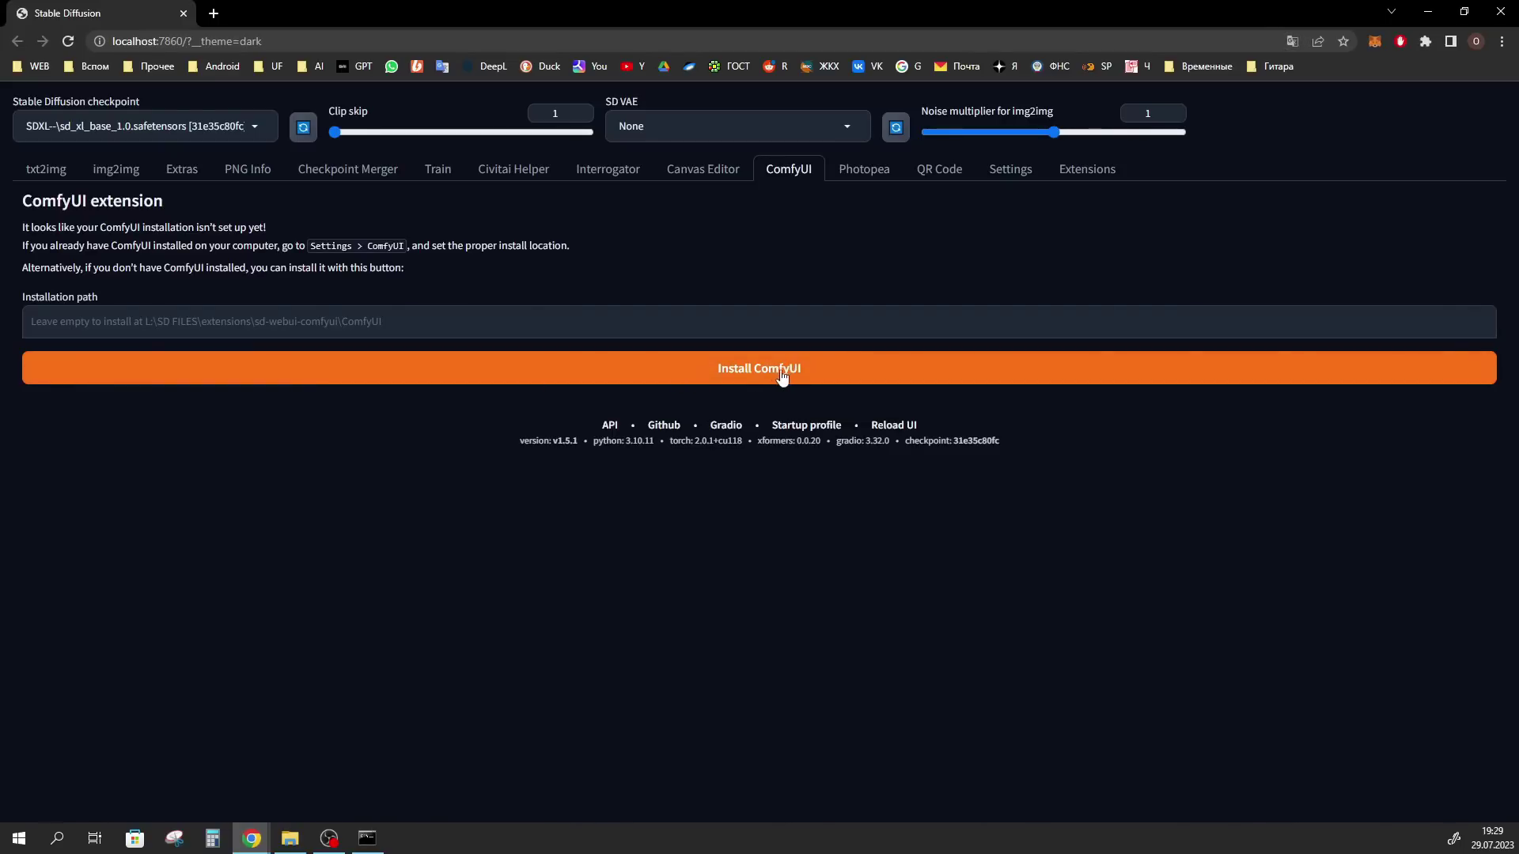
{"action": "left_click", "coordinate": [360, 324]}
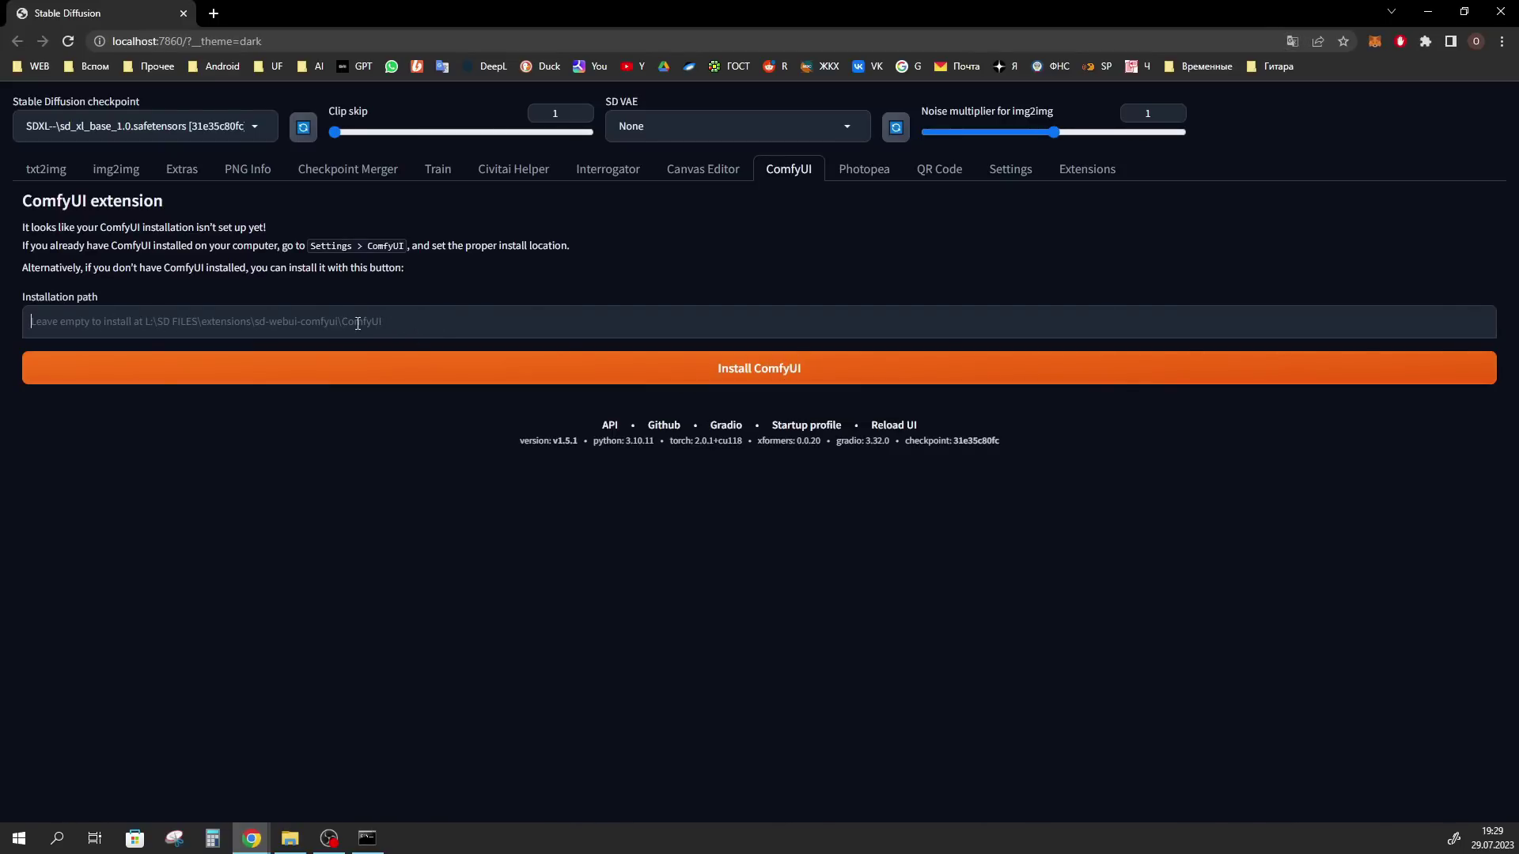
{"action": "left_click", "coordinate": [777, 376]}
{"action": "left_click_drag", "start_coordinate": [24, 407], "coordinate": [182, 409]}
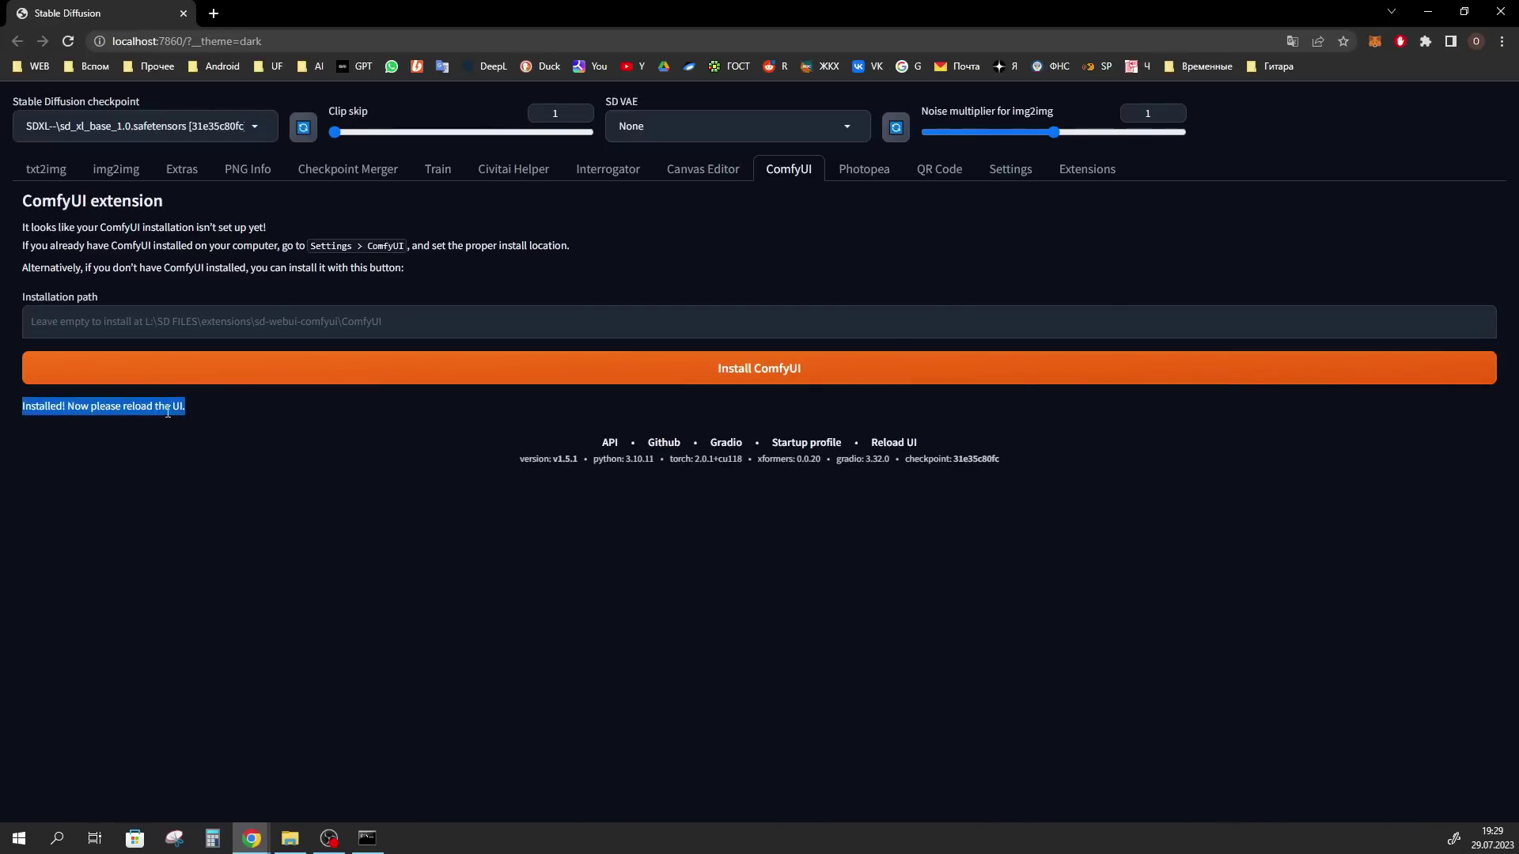
- Shut down the server by closing the STABLE console and minimize the browser window
{"action": "key", "text": "alt+Tab"}
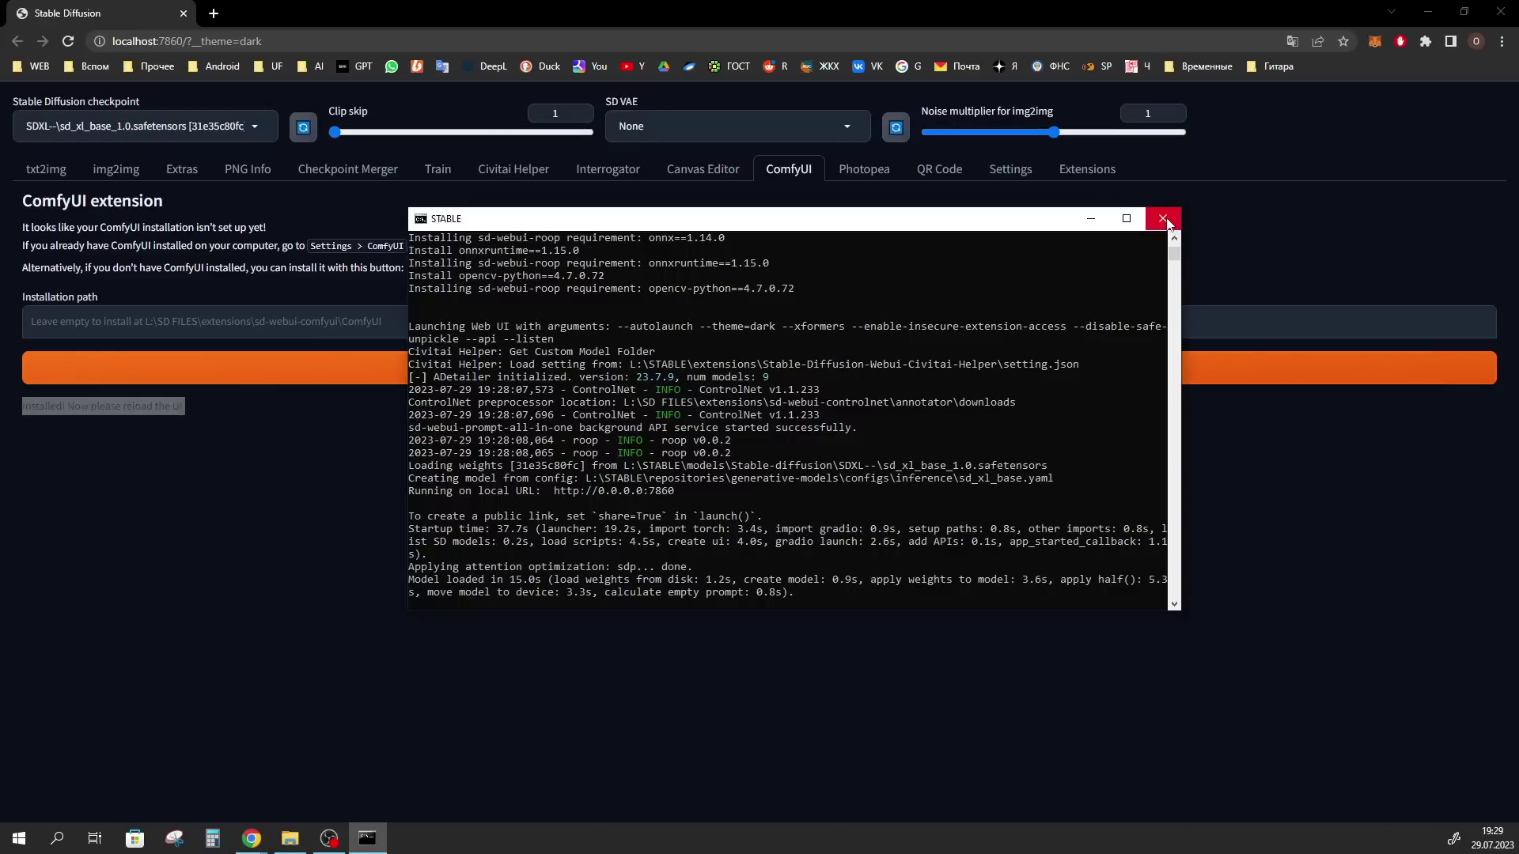
{"action": "left_click", "coordinate": [1162, 220]}
{"action": "left_click", "coordinate": [1424, 13]}
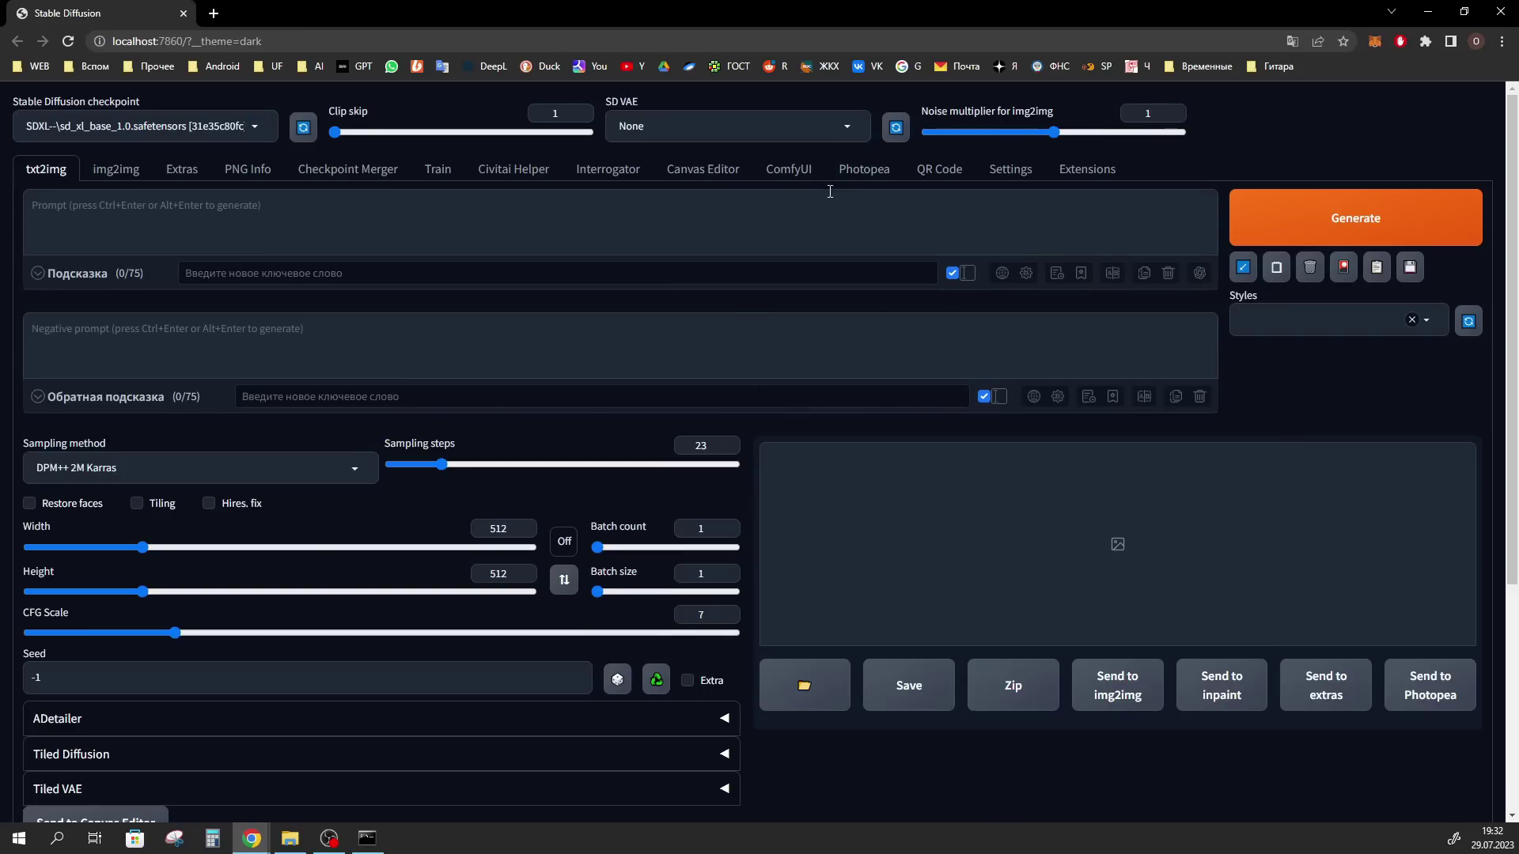
- Open the ComfyUI page, check the server console, reload the web UI, reopen ComfyUI and dismiss the missing node types message
{"action": "left_click", "coordinate": [788, 172]}
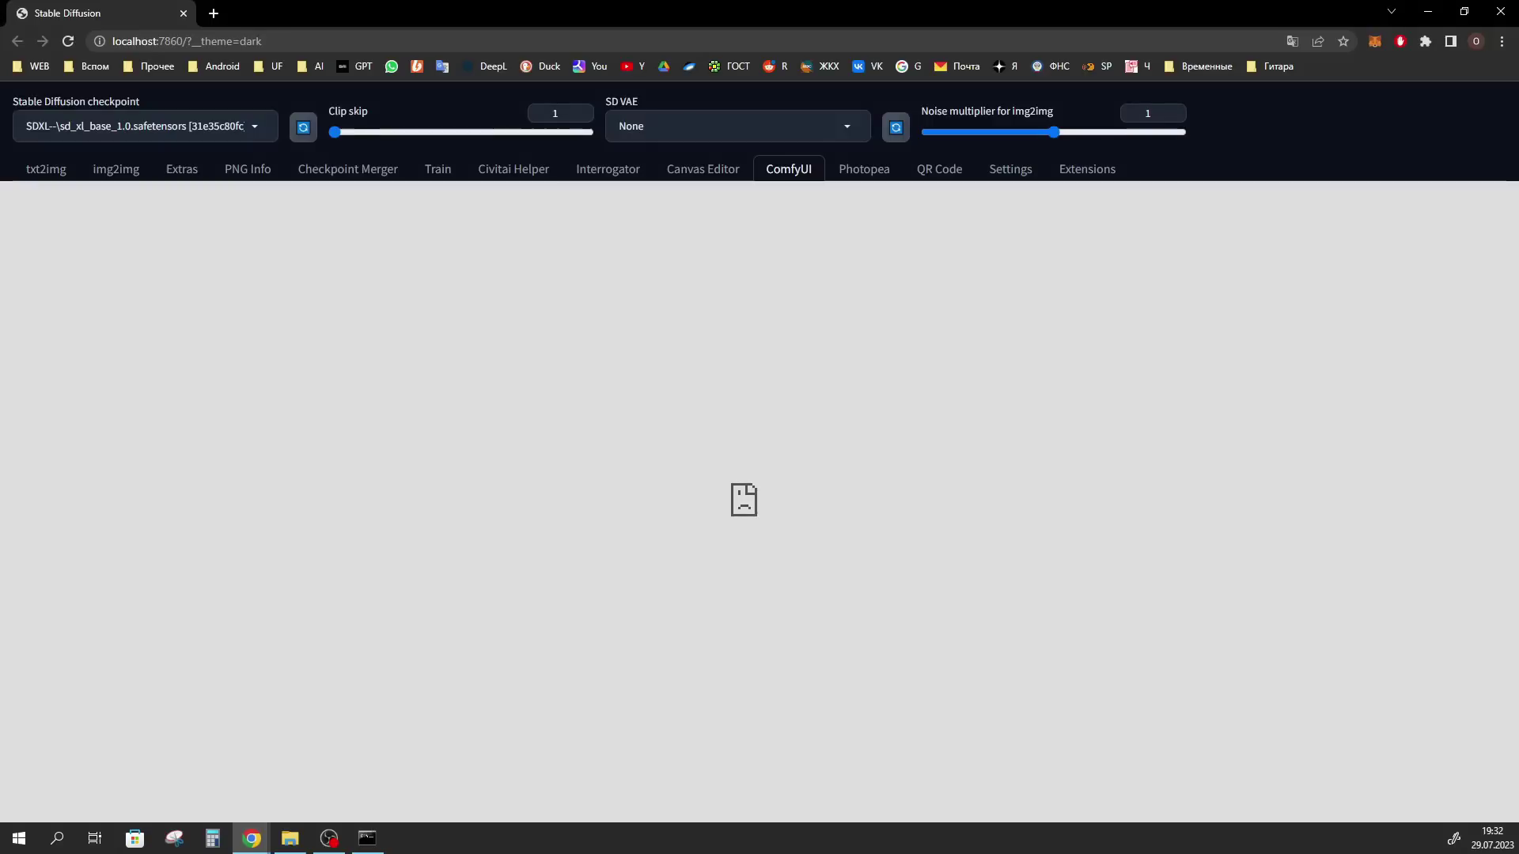
{"action": "left_click", "coordinate": [367, 838]}
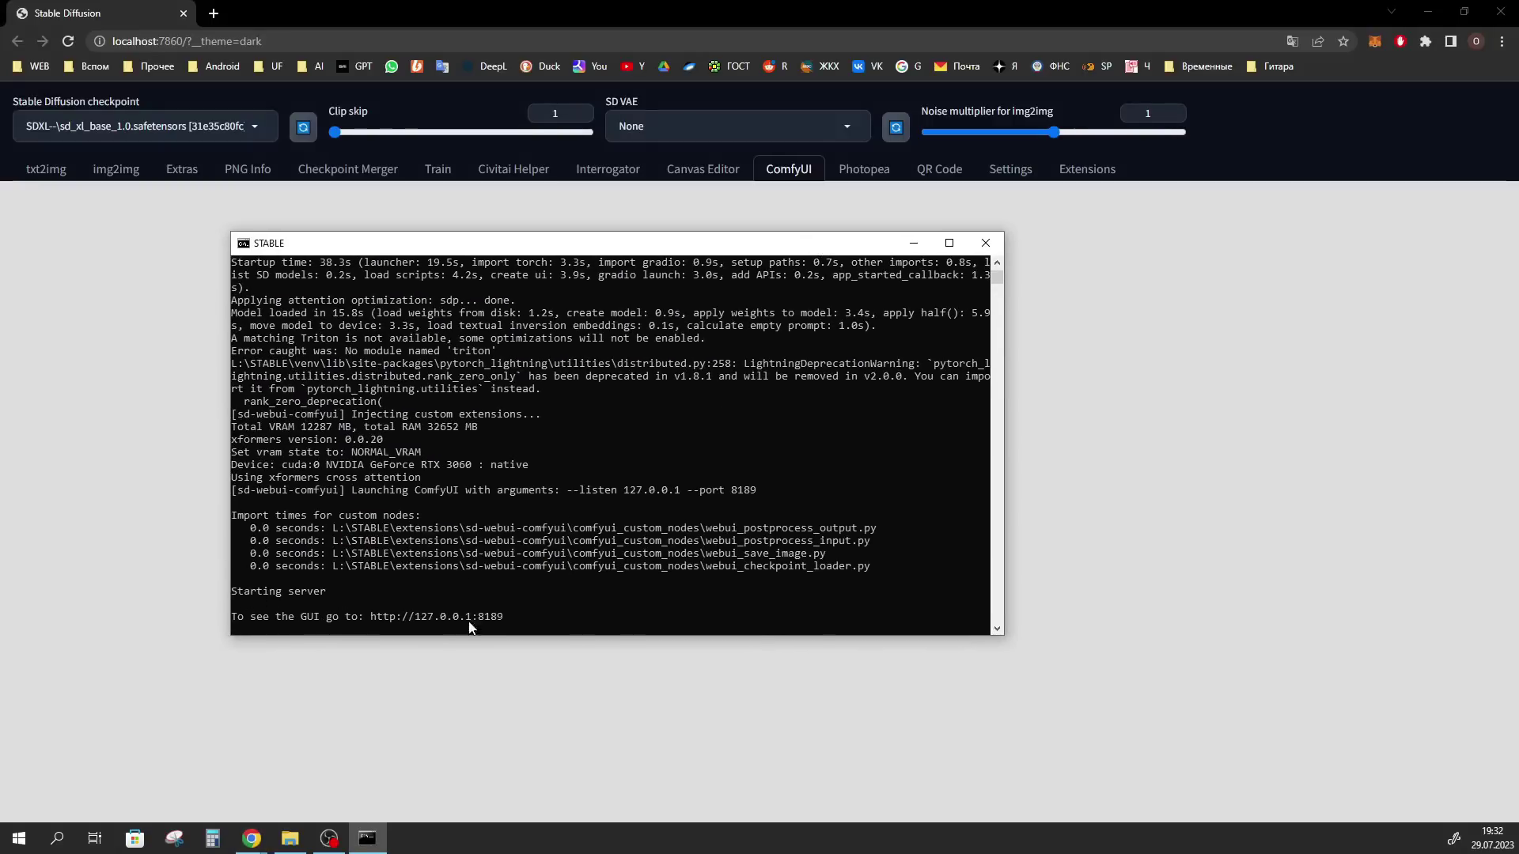
{"action": "key", "text": "super+Down"}
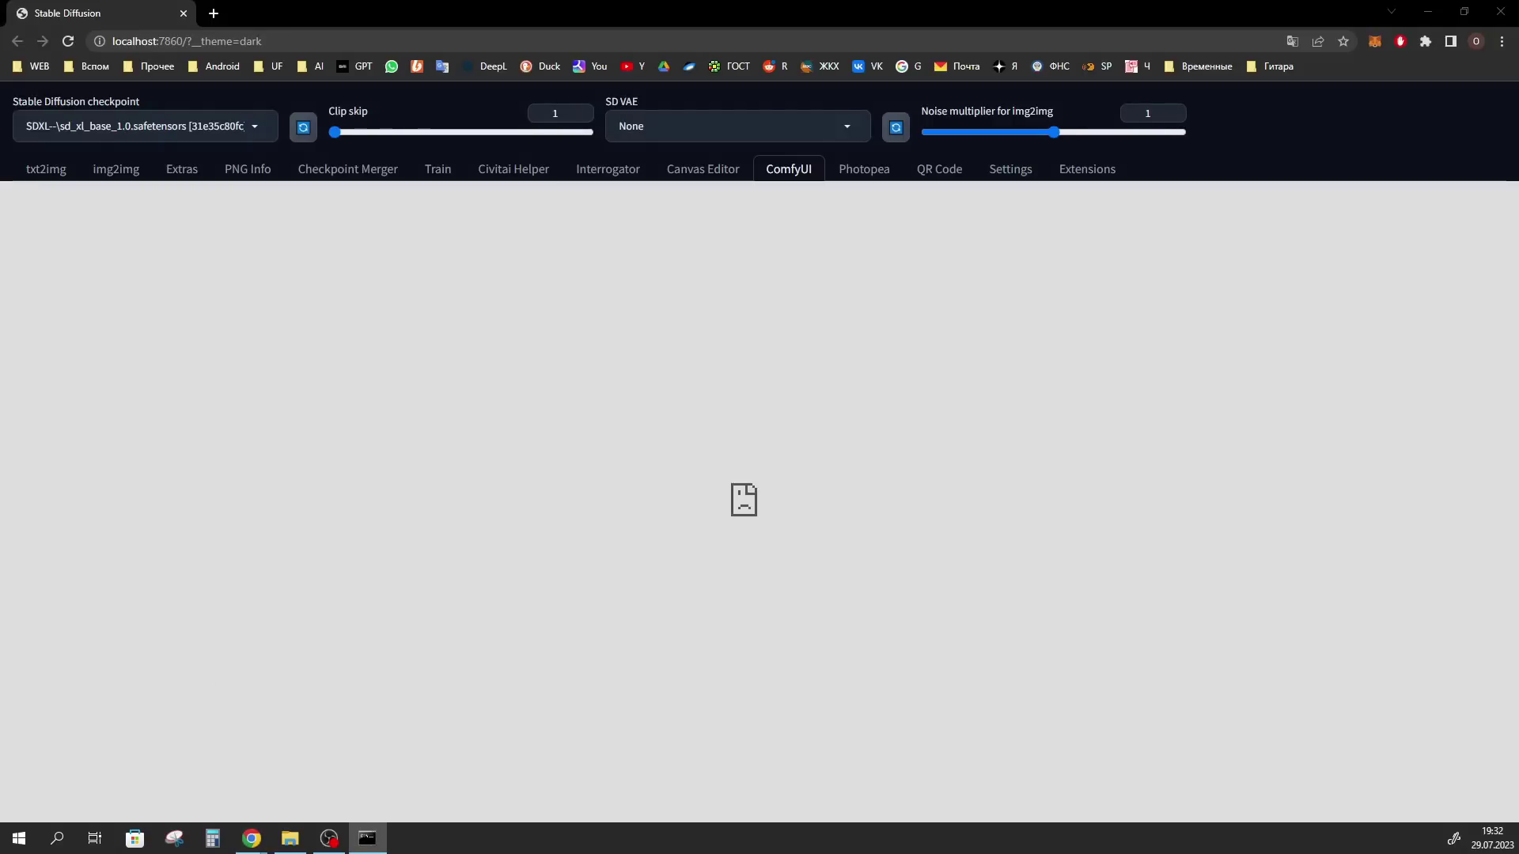
{"action": "left_click", "coordinate": [68, 41]}
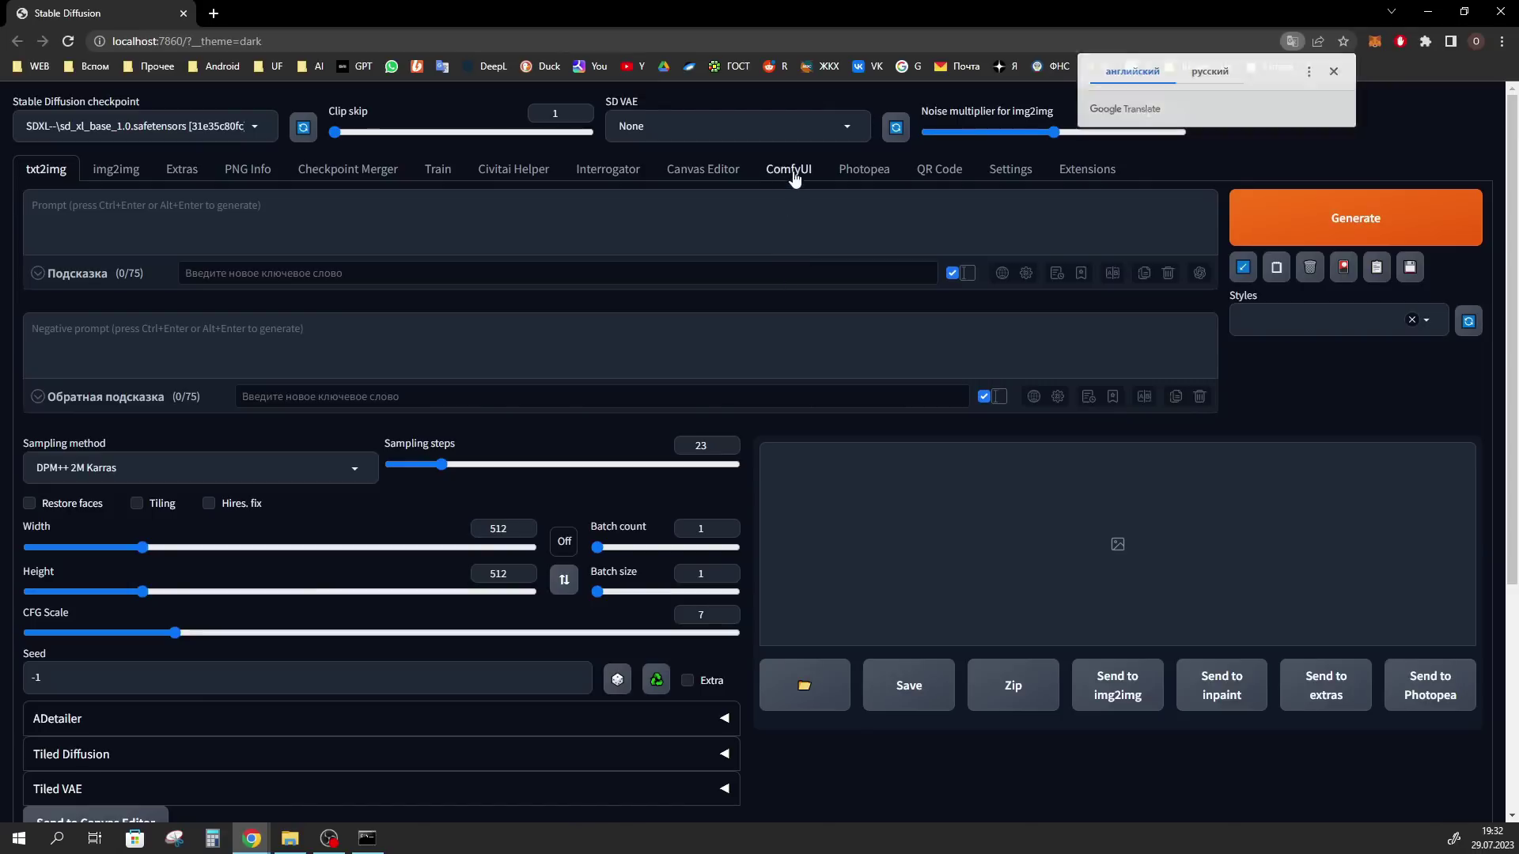
{"action": "left_click", "coordinate": [790, 170]}
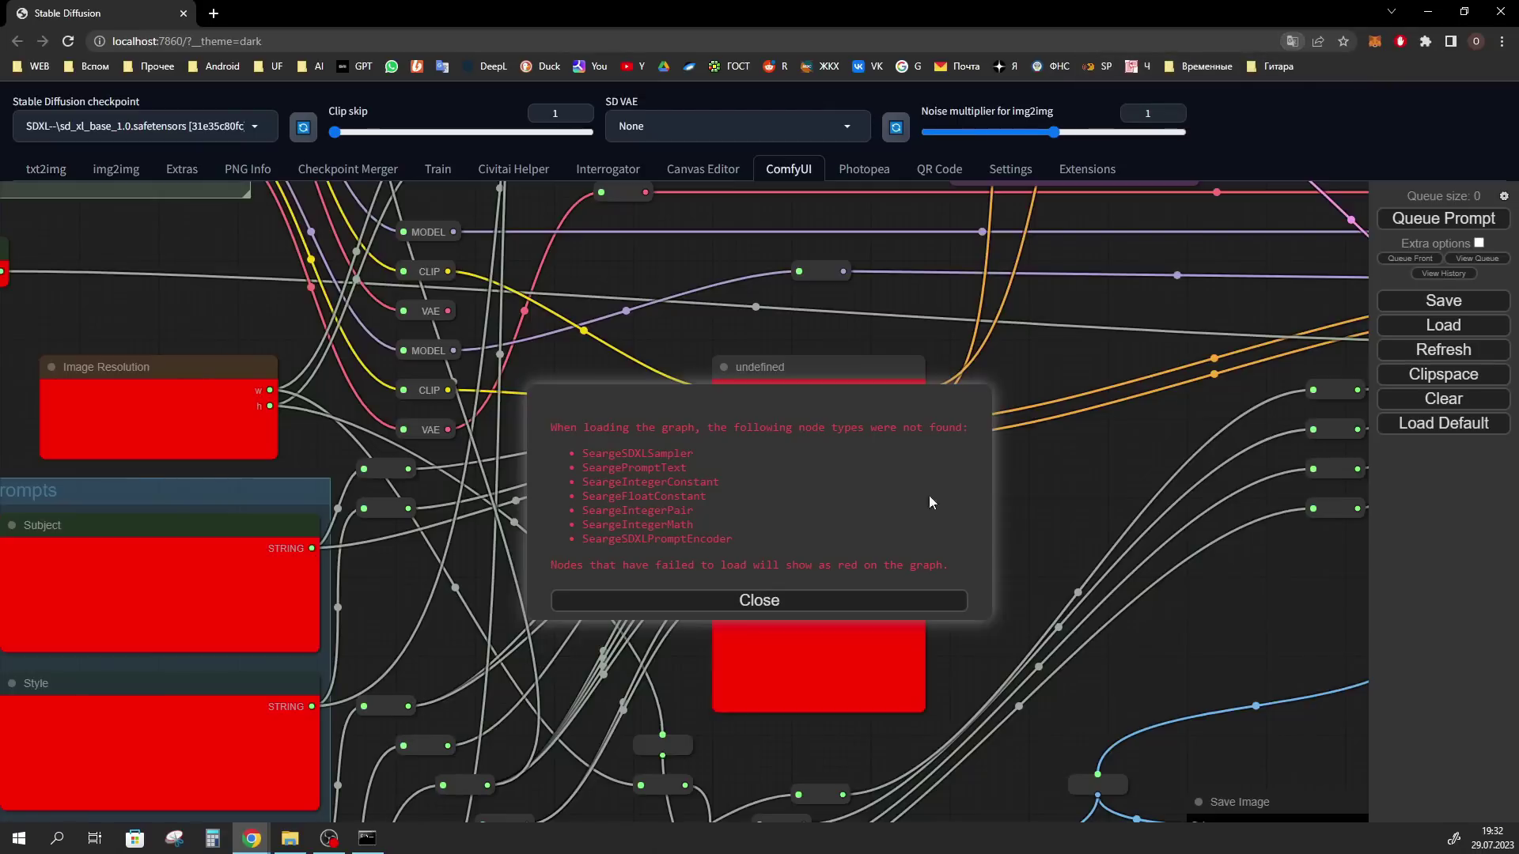
{"action": "left_click", "coordinate": [759, 601]}
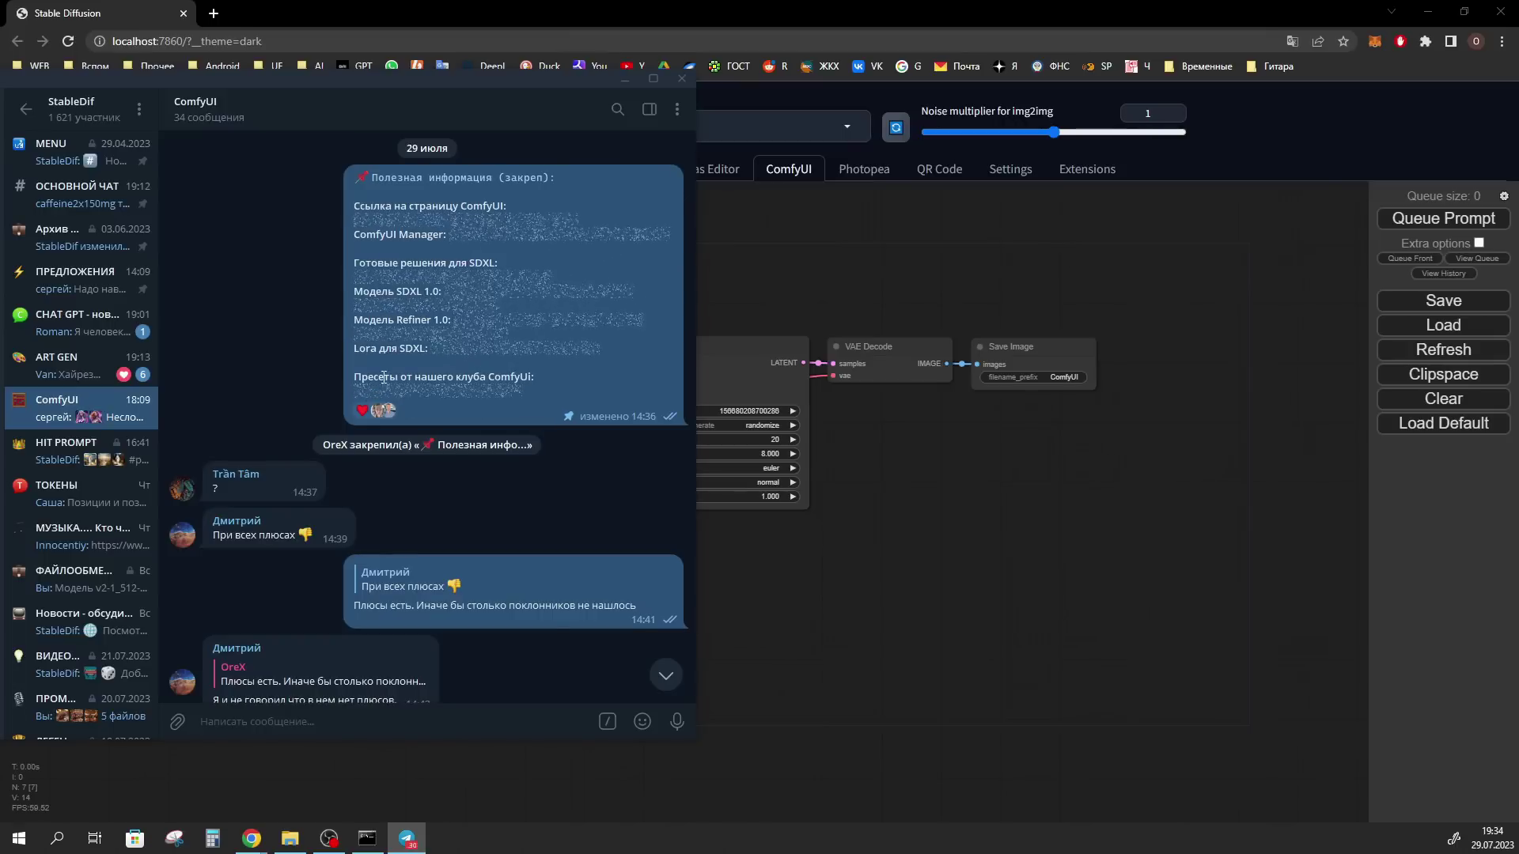
- Follow the club's ComfyUI presets link in the pinned Telegram message and save SDXL + Refiner.json to the Desktop
{"action": "left_click_drag", "start_coordinate": [352, 377], "coordinate": [573, 432]}
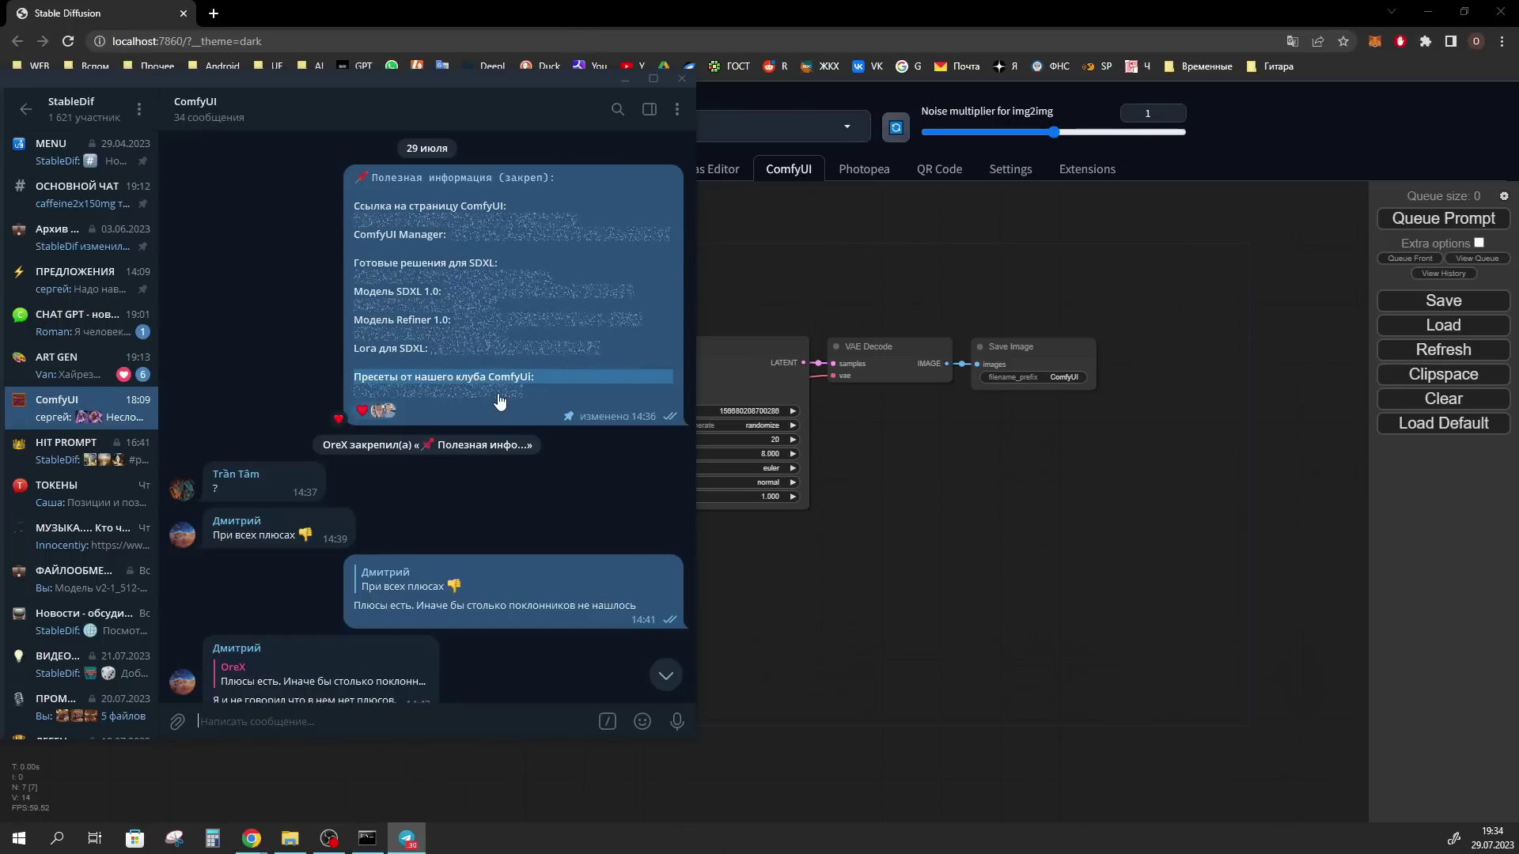
{"action": "left_click", "coordinate": [467, 394]}
{"action": "left_click", "coordinate": [465, 391]}
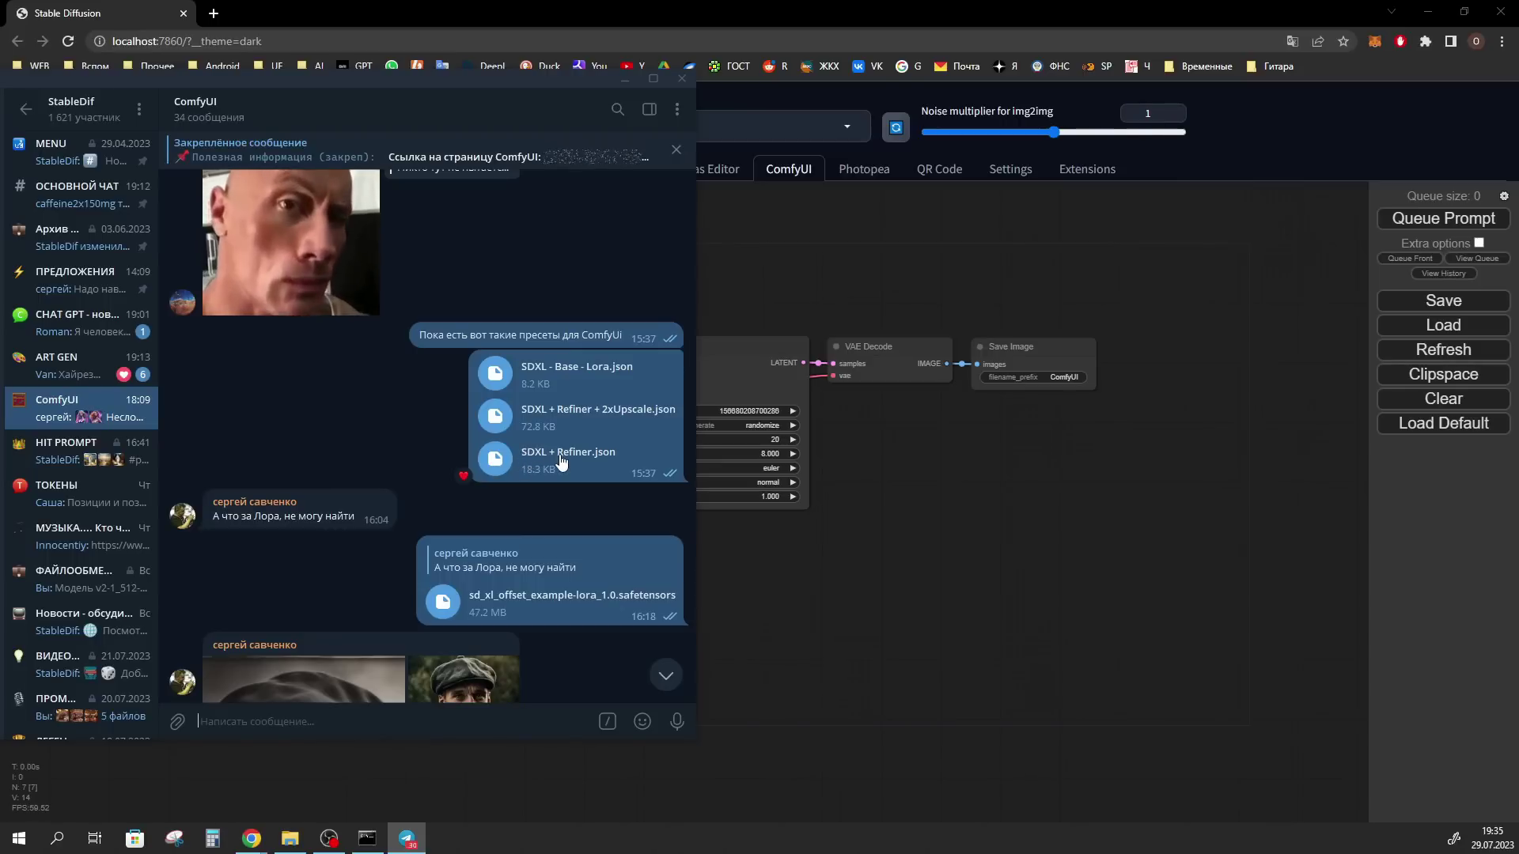
{"action": "right_click", "coordinate": [500, 462]}
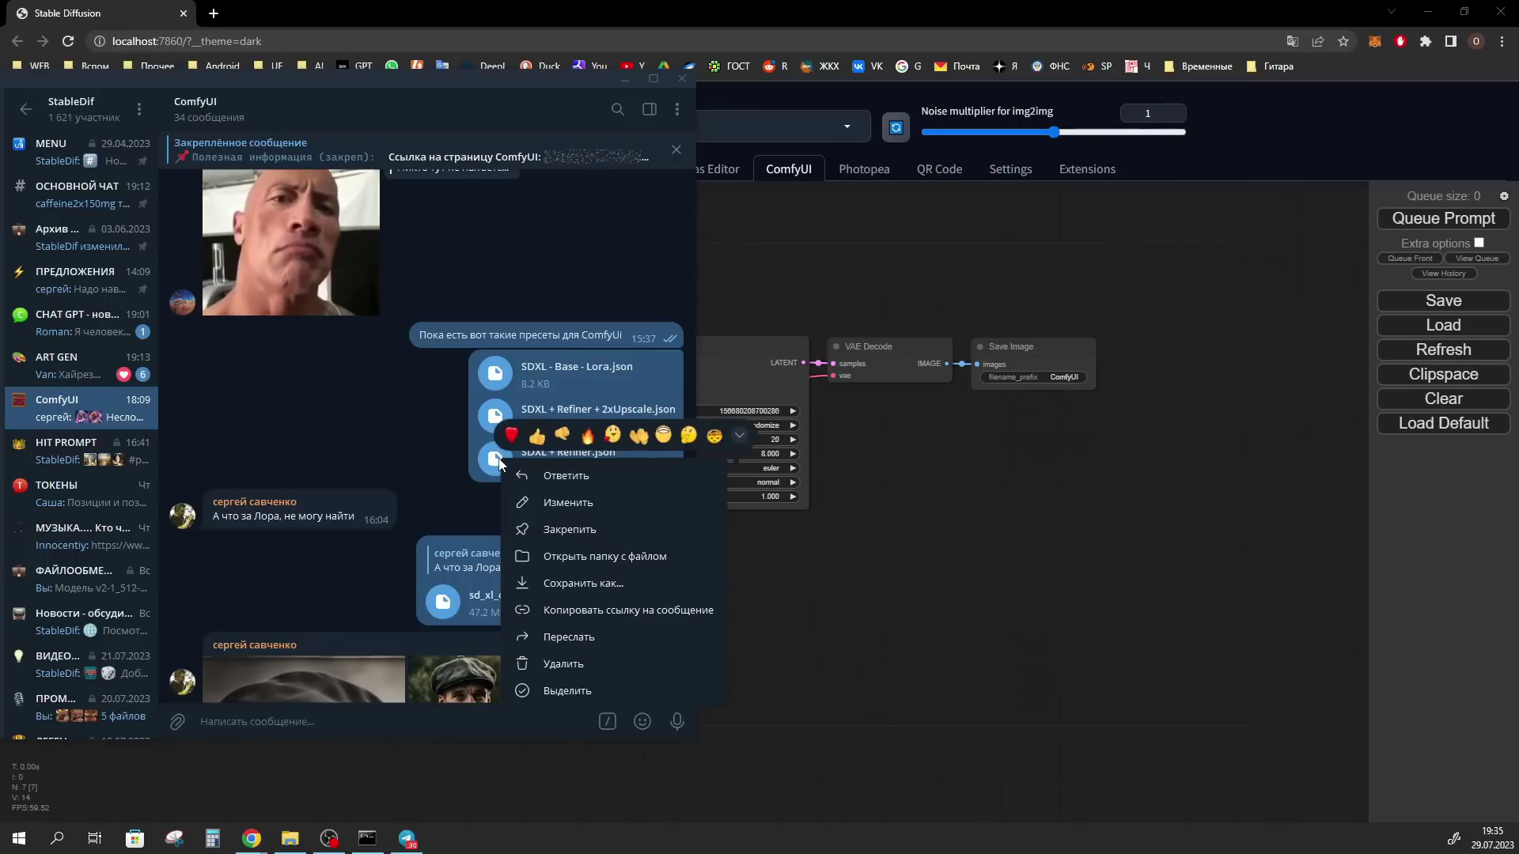
{"action": "left_click", "coordinate": [578, 584]}
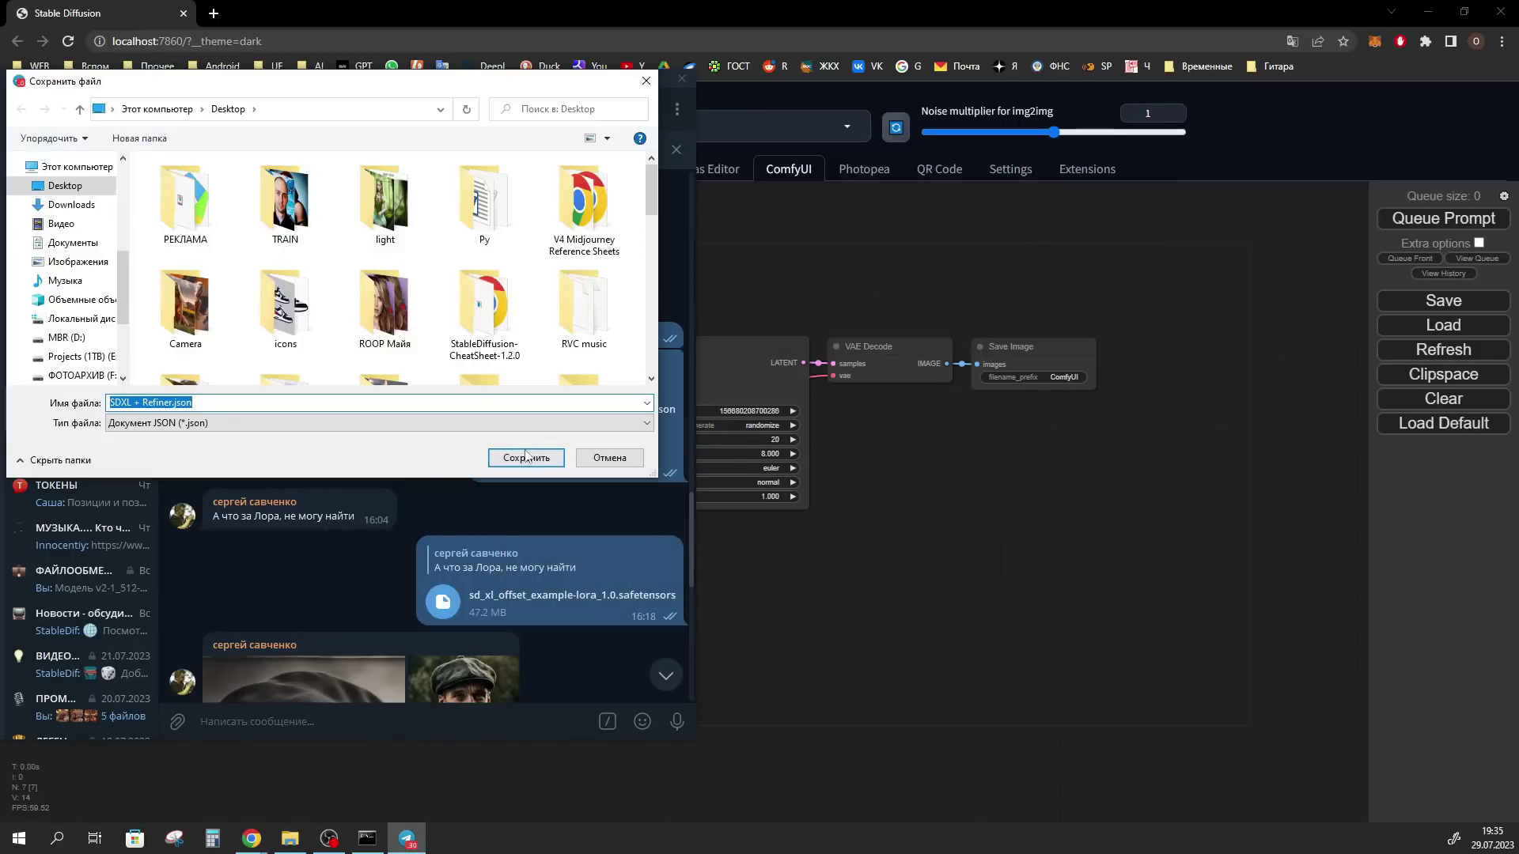
{"action": "left_click", "coordinate": [526, 458]}
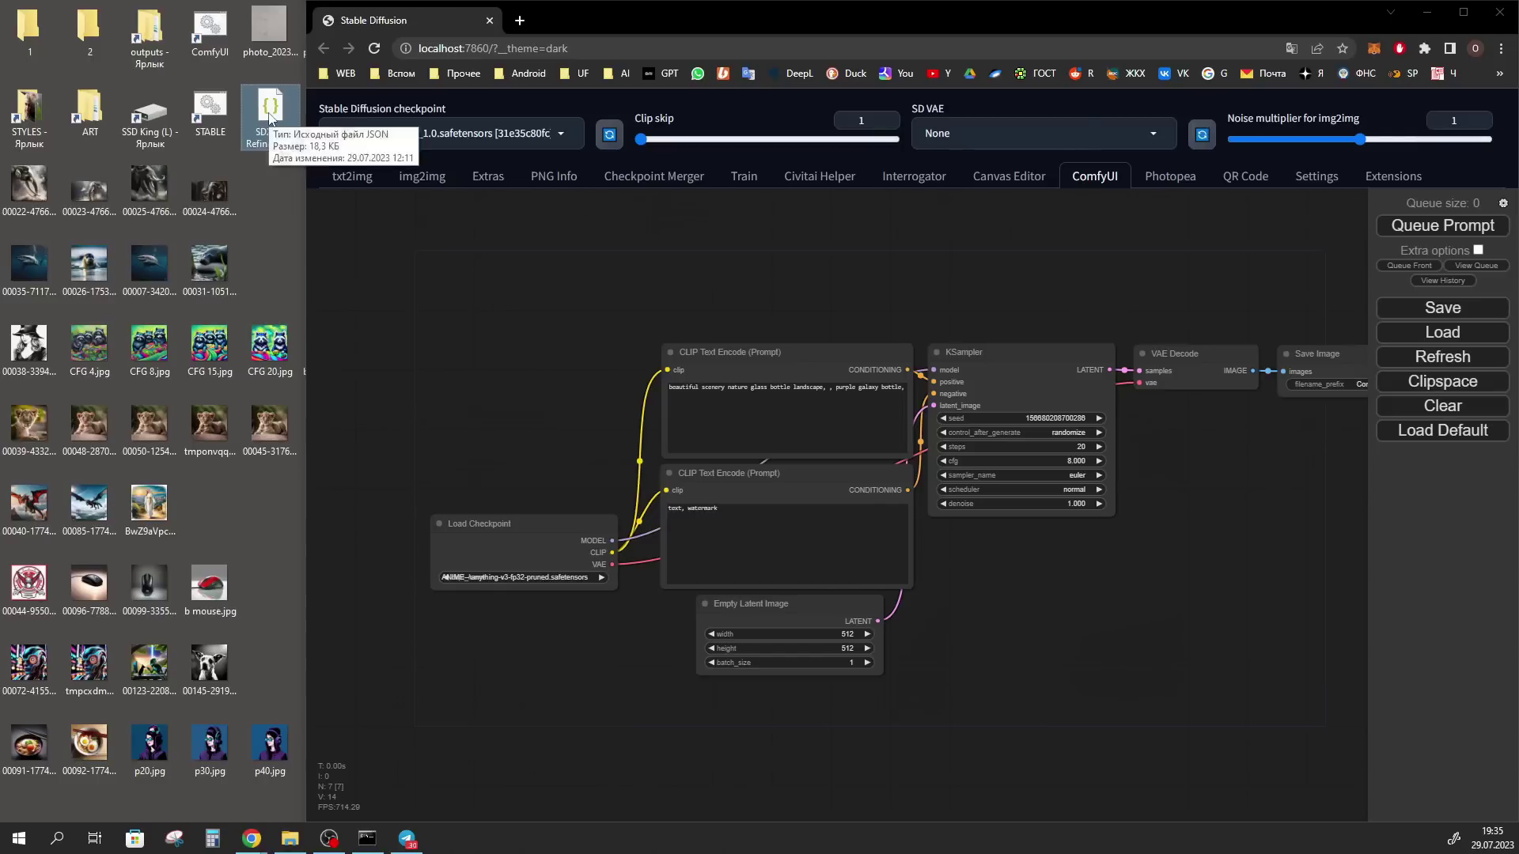
- Load SDXL + Refiner.json from the desktop into the ComfyUI graph and choose SDXL--\sd_xl_refiner_1.0.safetensors in the refiner's Load Checkpoint node
{"action": "left_click_drag", "start_coordinate": [288, 147], "coordinate": [554, 388]}
{"action": "left_click_drag", "start_coordinate": [617, 468], "coordinate": [595, 564]}
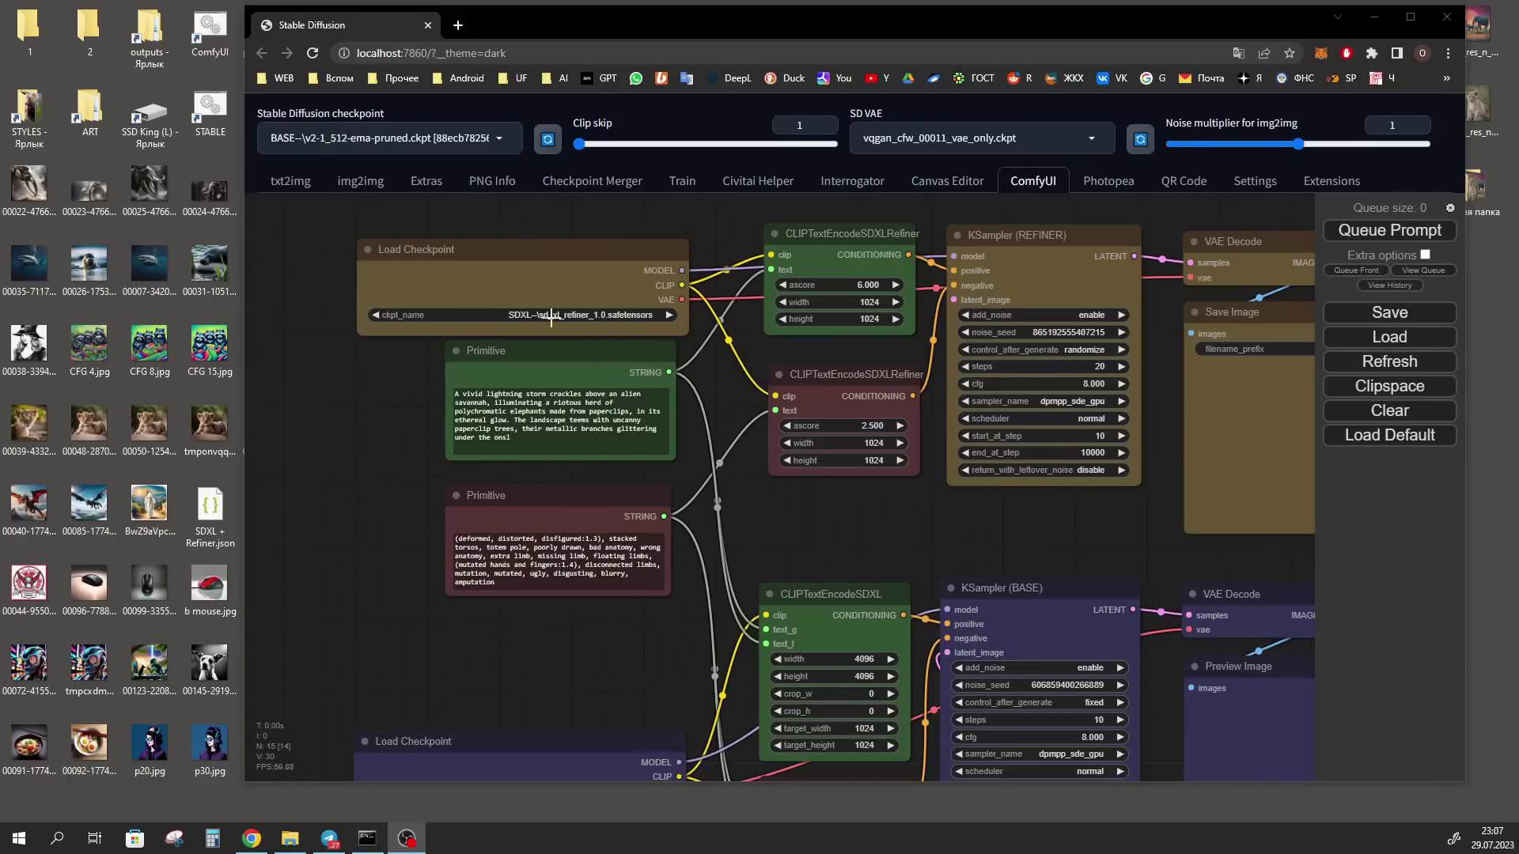
{"action": "left_click", "coordinate": [603, 316]}
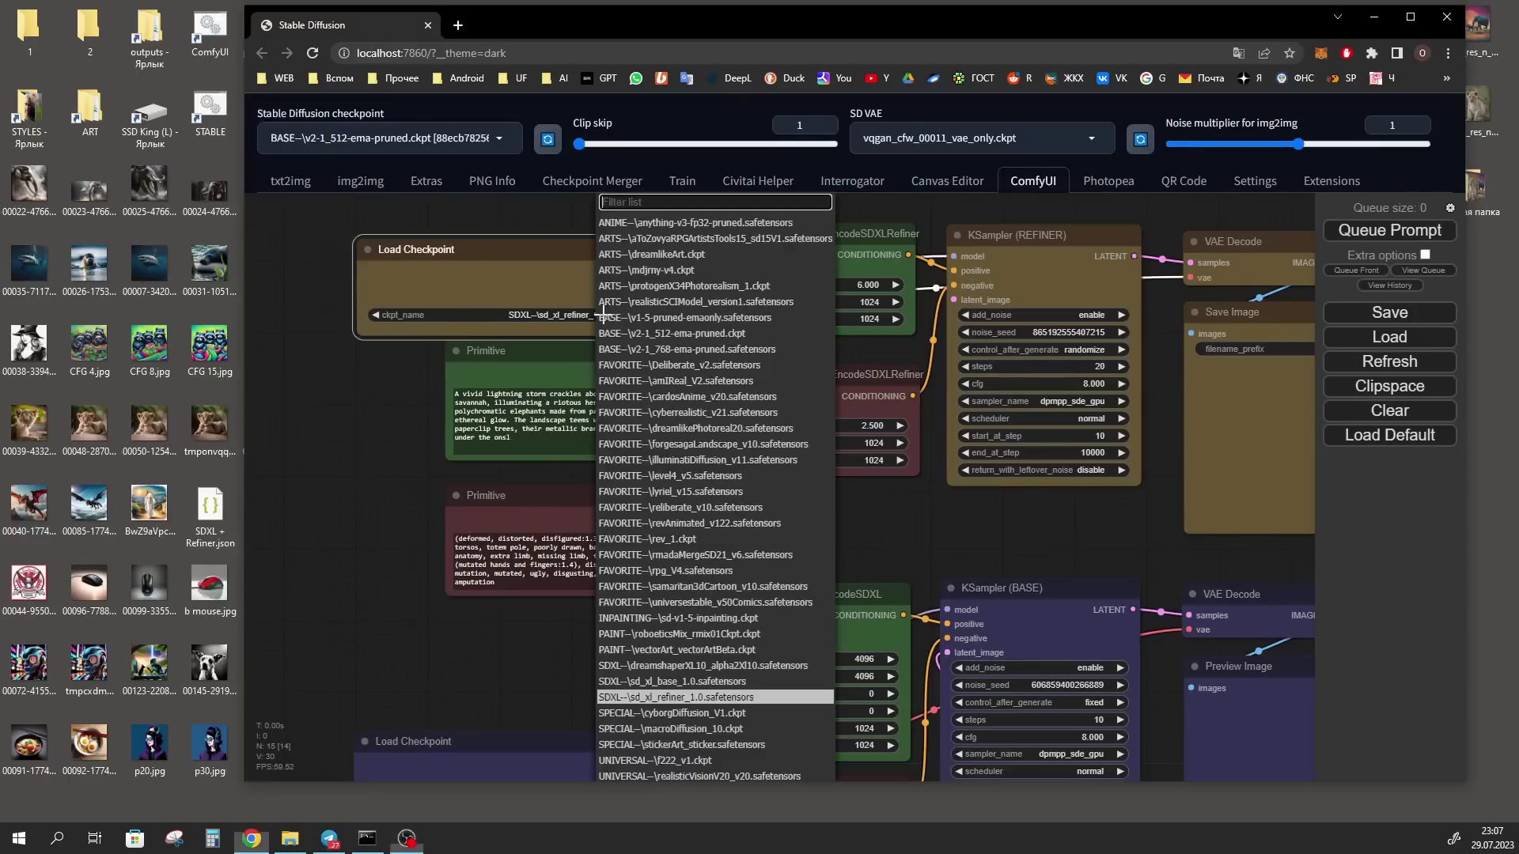
{"action": "left_click", "coordinate": [670, 698]}
{"action": "scroll", "coordinate": [625, 593], "scroll_direction": "down", "scroll_amount": 2}
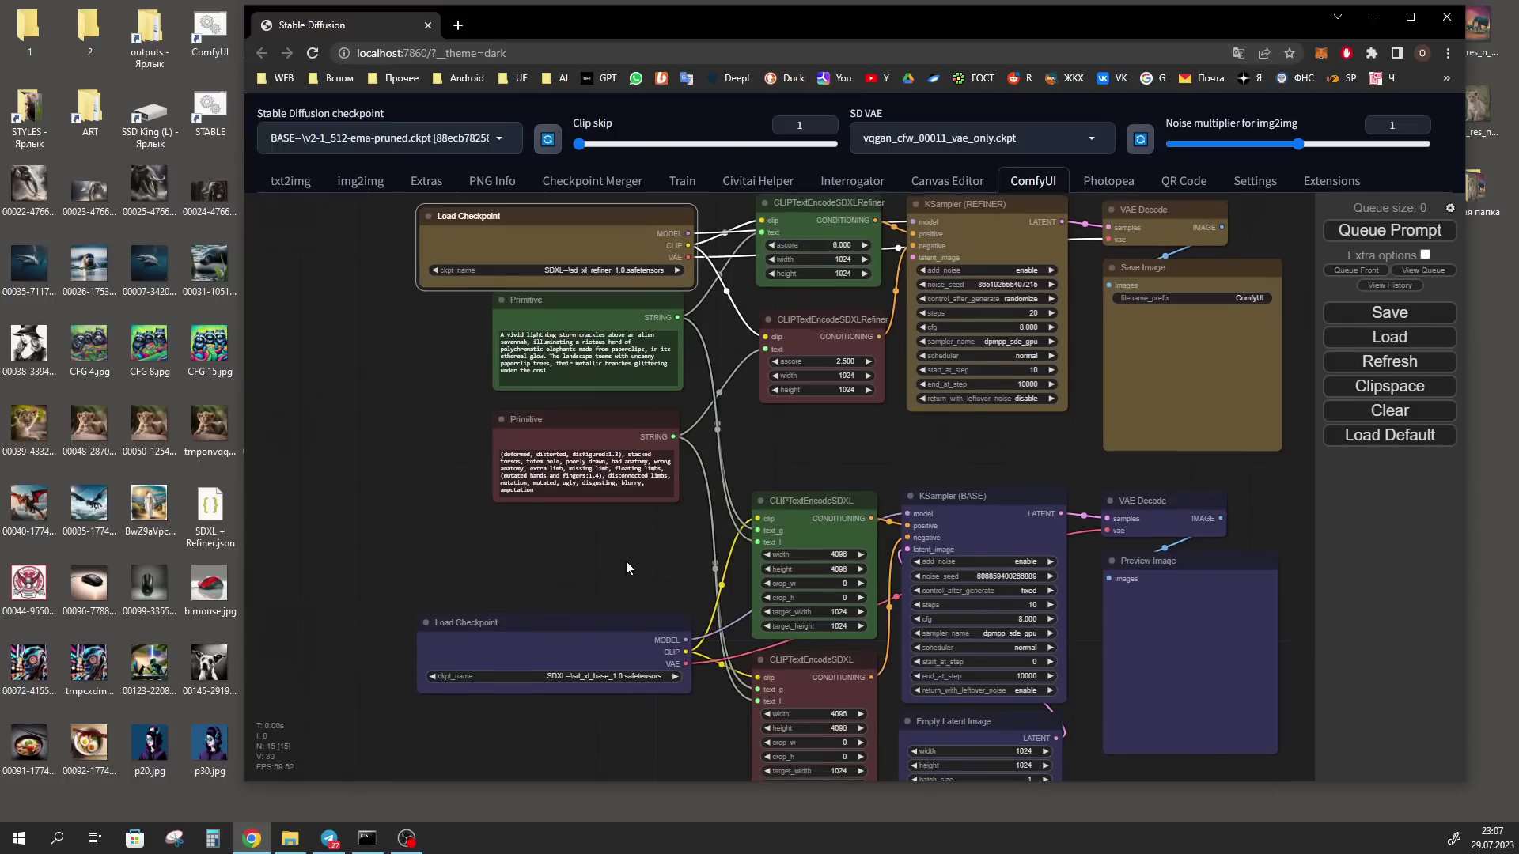